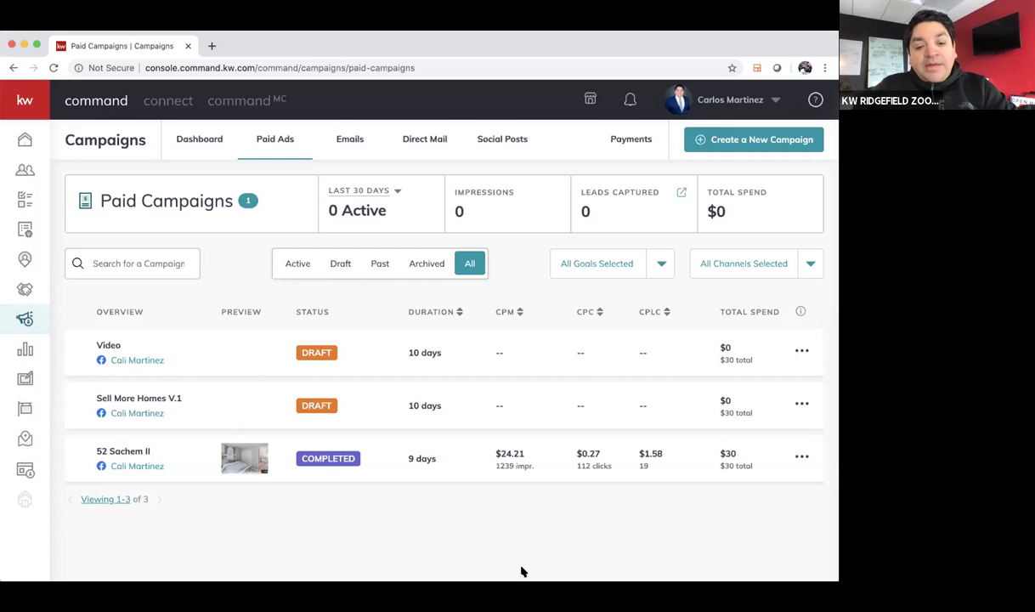
- Go to the Home page, then to the Campaigns dashboard
left_click(405, 150)
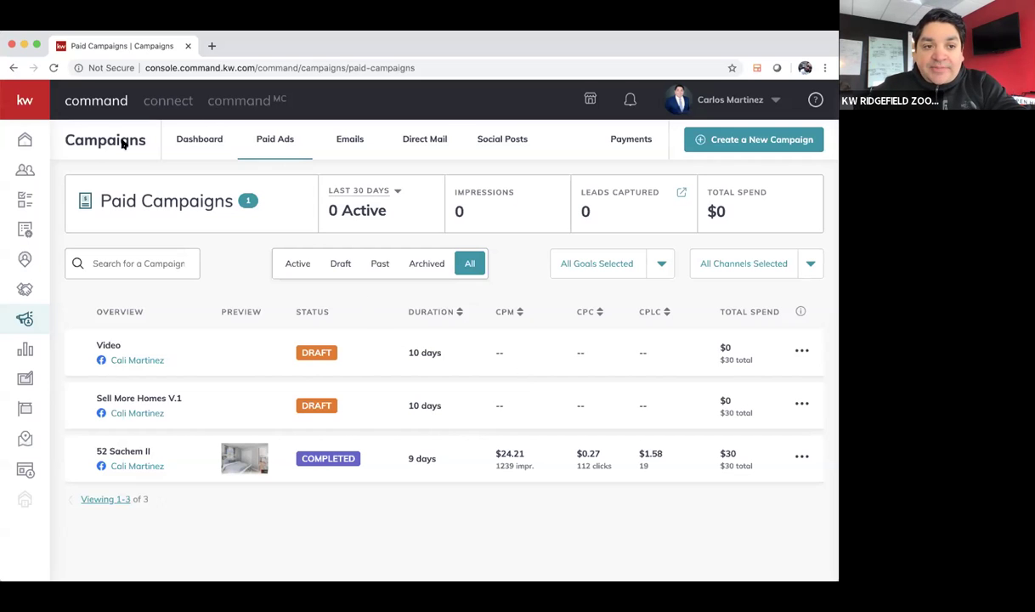
left_click(24, 138)
left_click(24, 321)
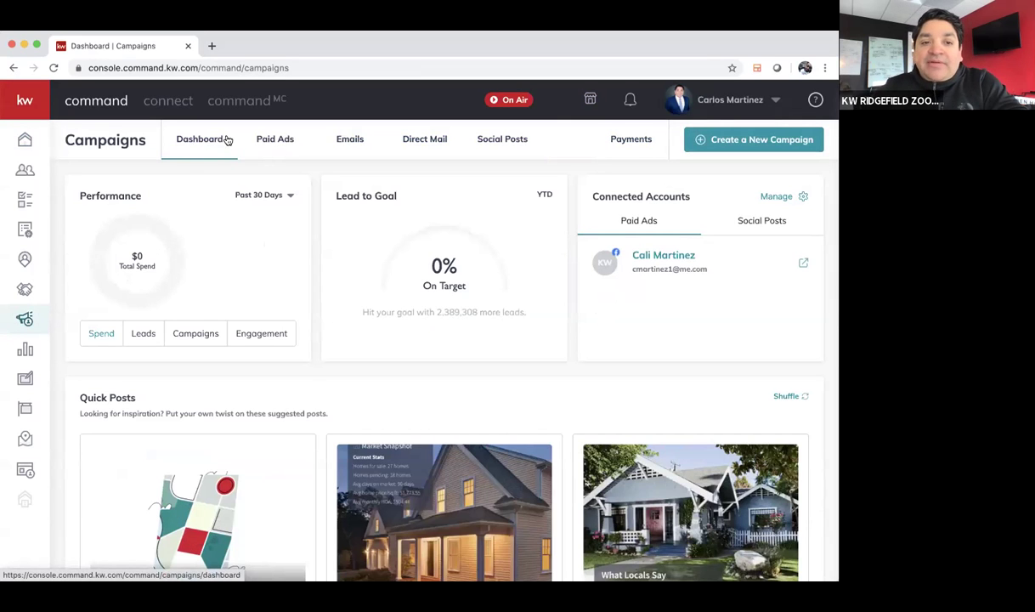
scroll(291, 238, "down", 5)
scroll(281, 250, "down", 2)
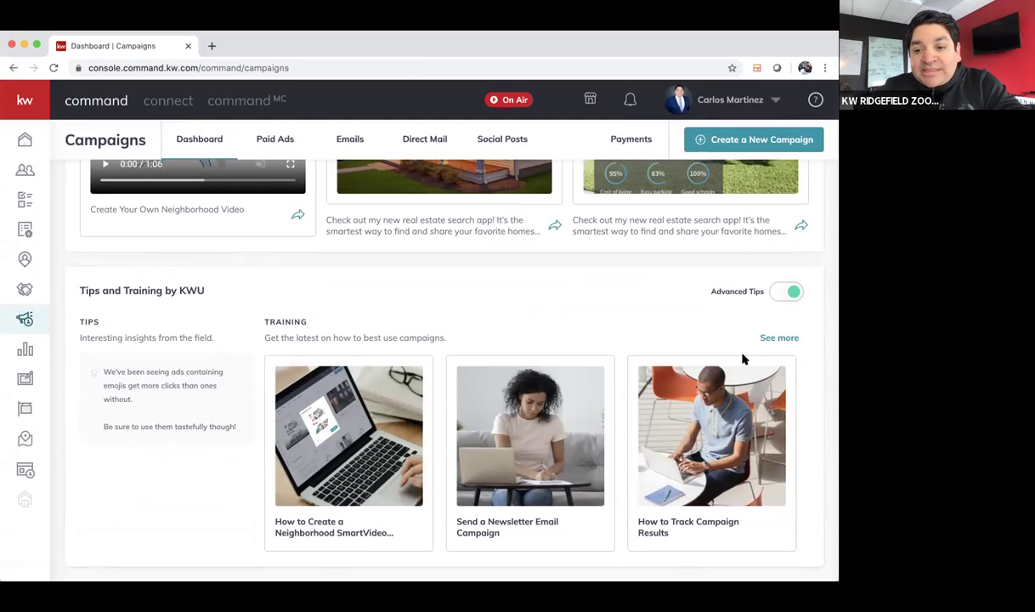
- Open the Command Your Business training link in a new tab, review it, and return to the Dashboard
right_click(779, 340)
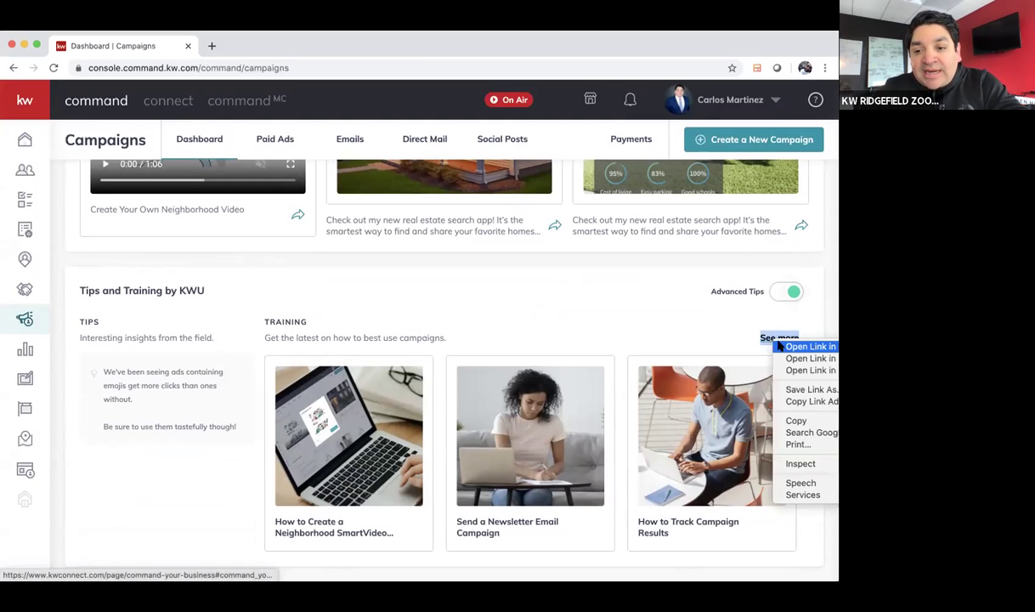
left_click(780, 346)
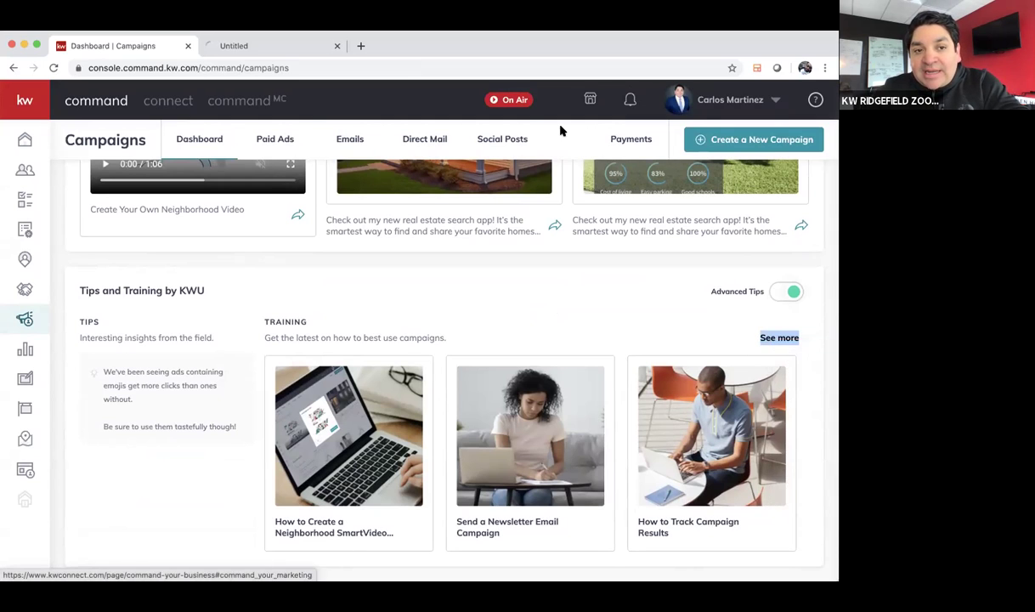
left_click(276, 47)
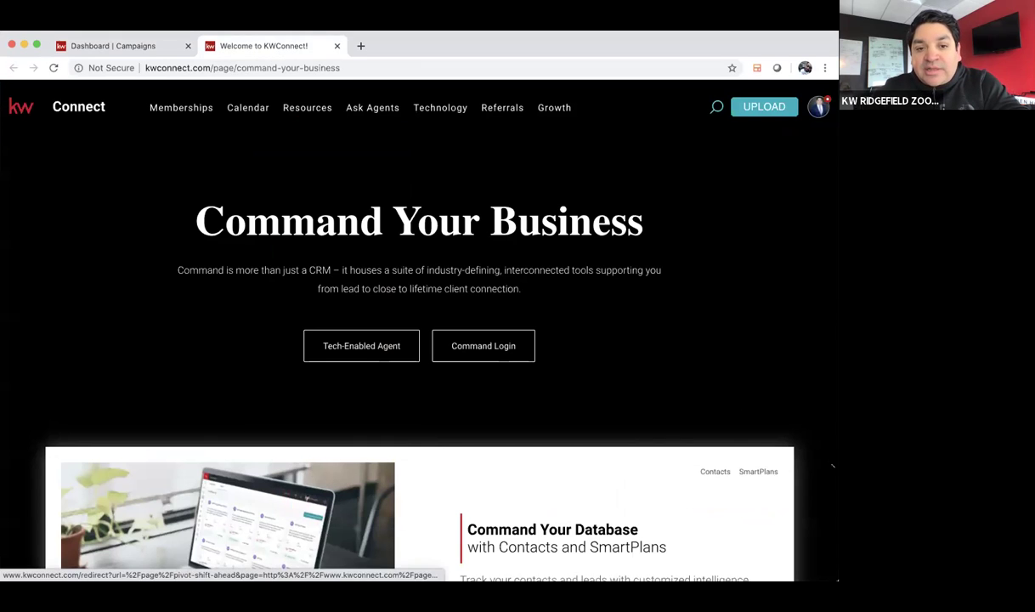
scroll(643, 404, "down", 5)
scroll(643, 405, "down", 10)
left_click(125, 49)
scroll(406, 309, "up", 5)
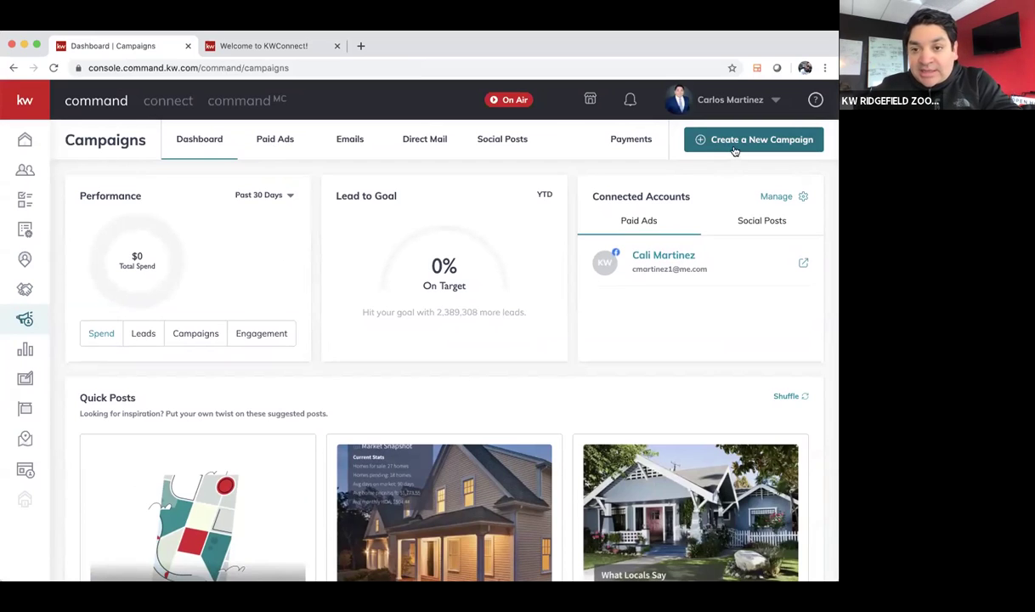
- Create a new Social Ad (Paid) campaign named 'Demo for class'
left_click(736, 140)
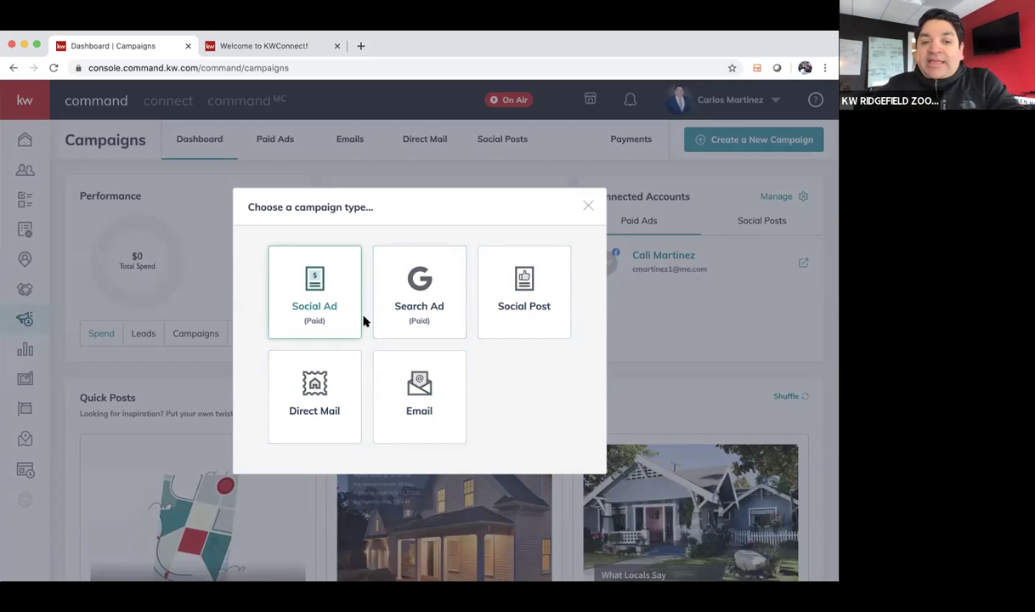
left_click(307, 322)
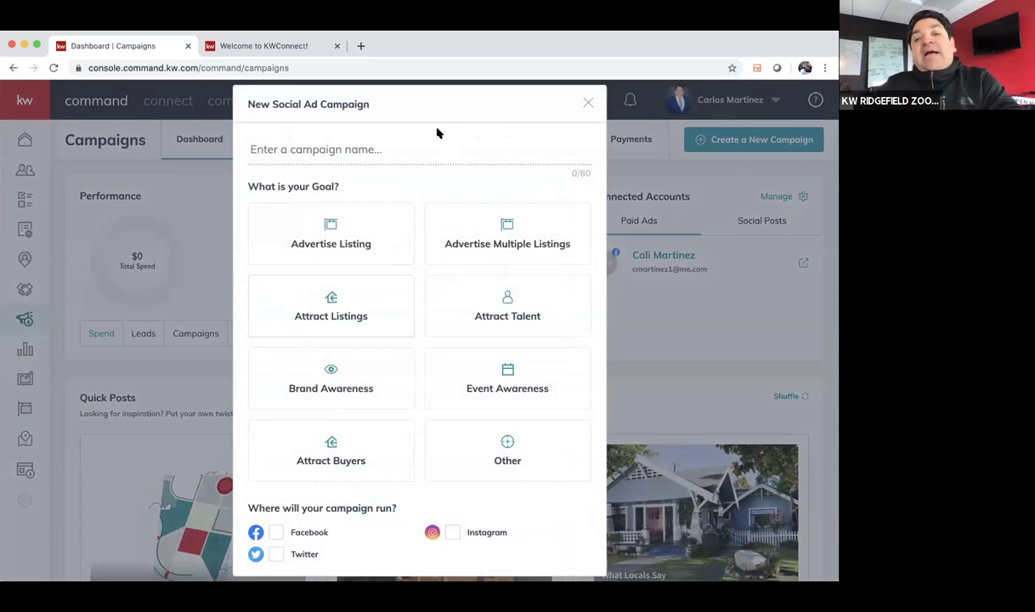
left_click(433, 144)
type("Demo ")
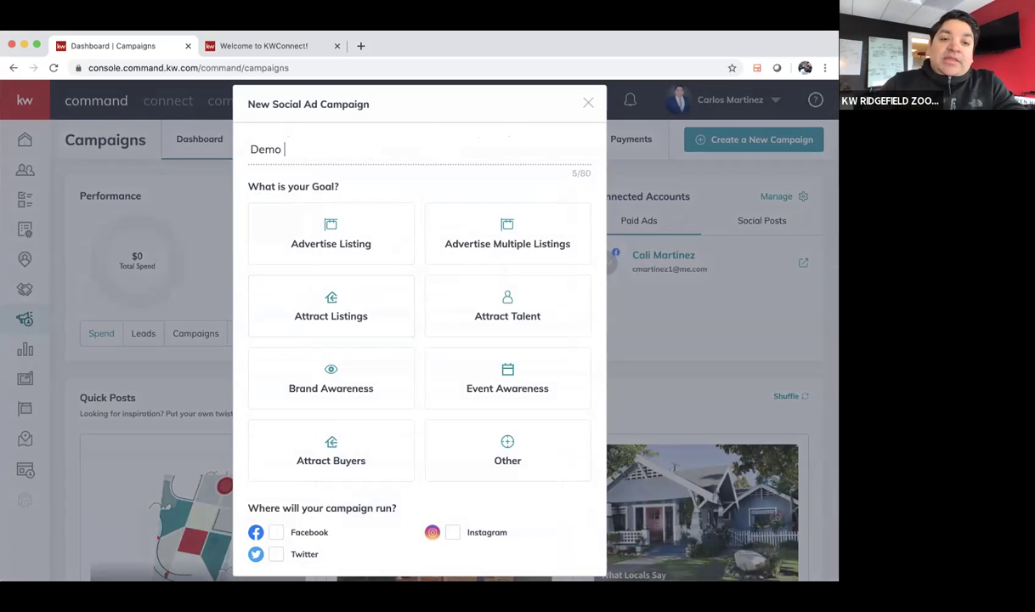
type("for class")
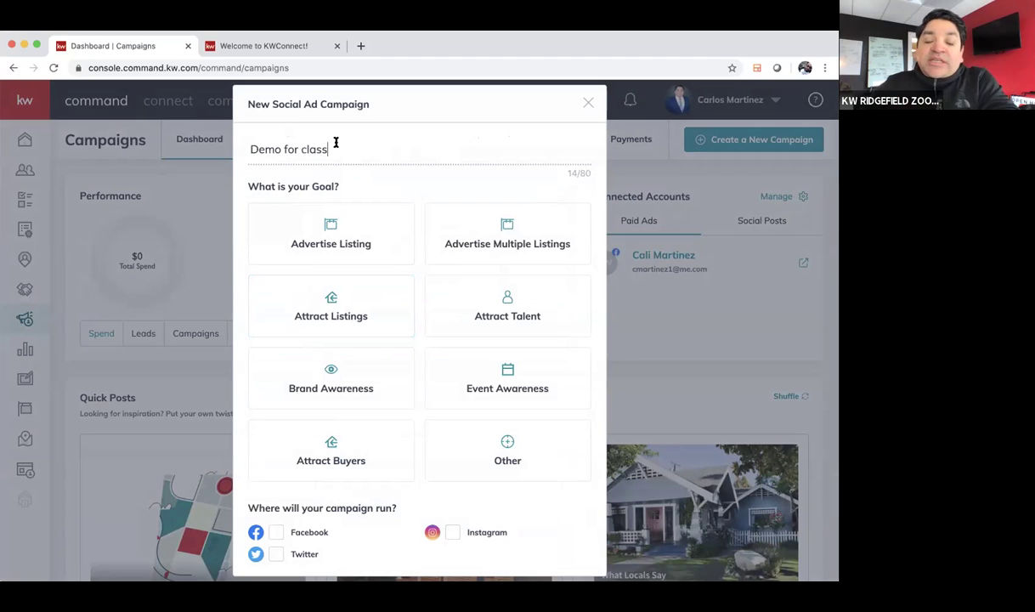
left_click_drag(335, 145, 214, 148)
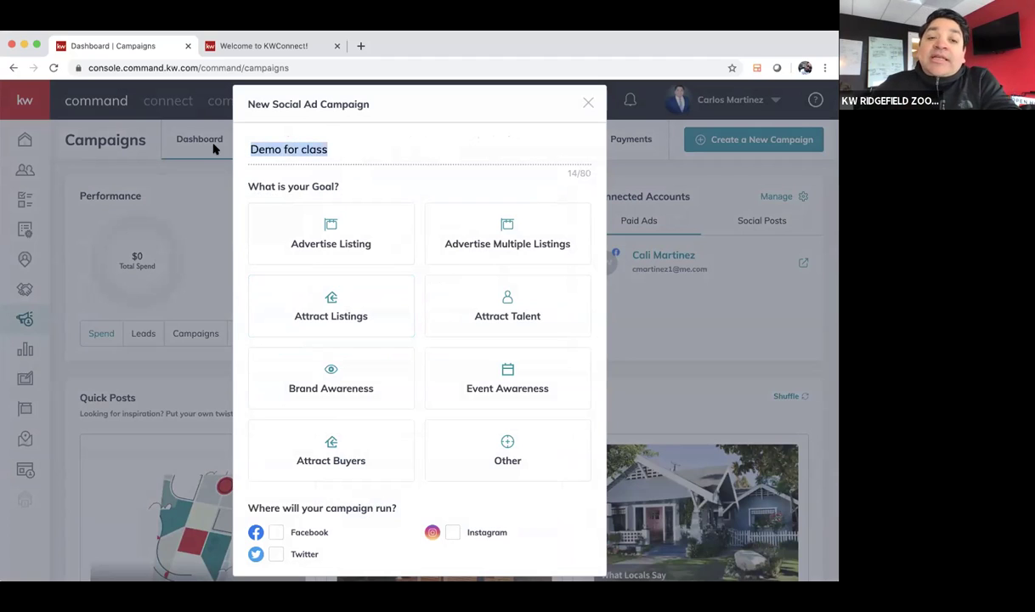
left_click(325, 149)
left_click_drag(338, 146, 253, 150)
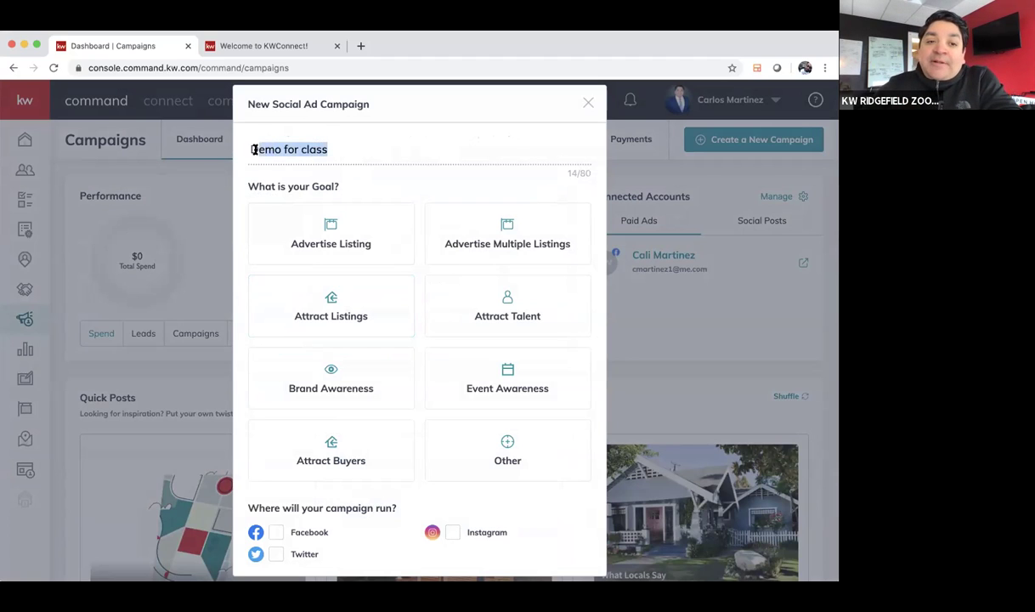
left_click(335, 151)
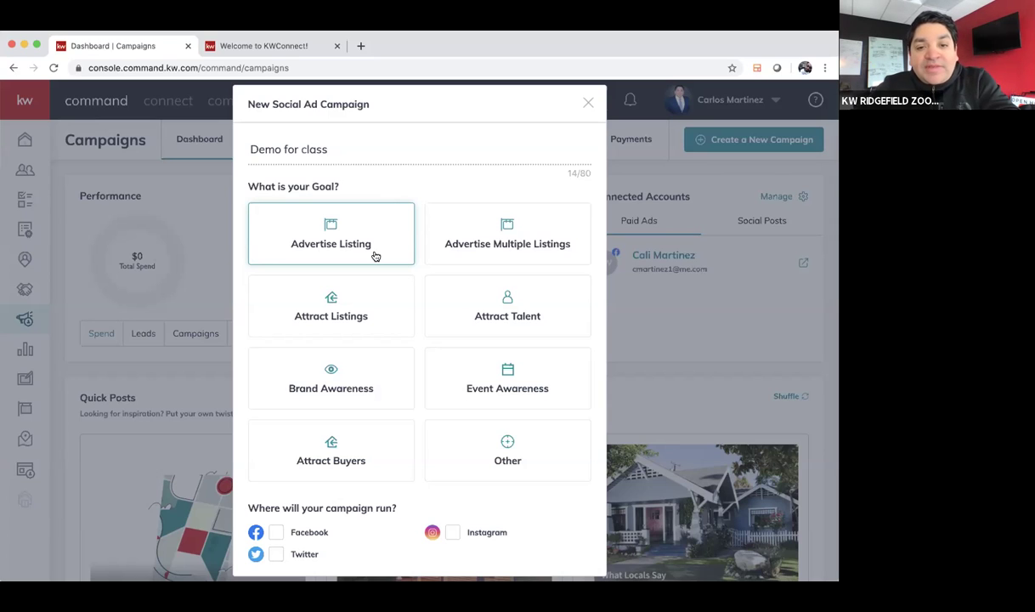
- Choose the Attract Buyers goal card and tick the Facebook checkbox
scroll(374, 255, "down", 1)
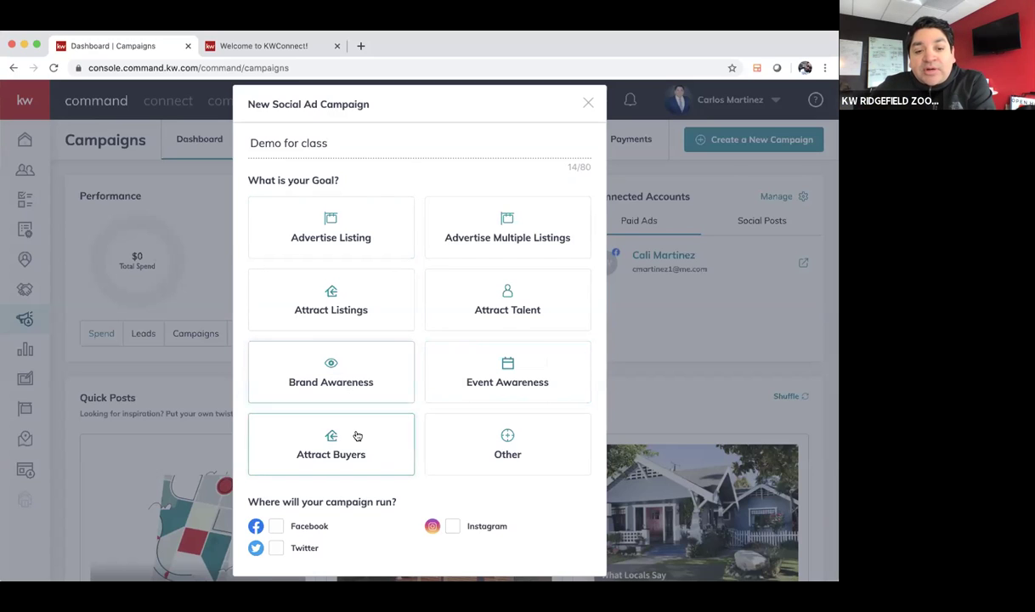
left_click(355, 433)
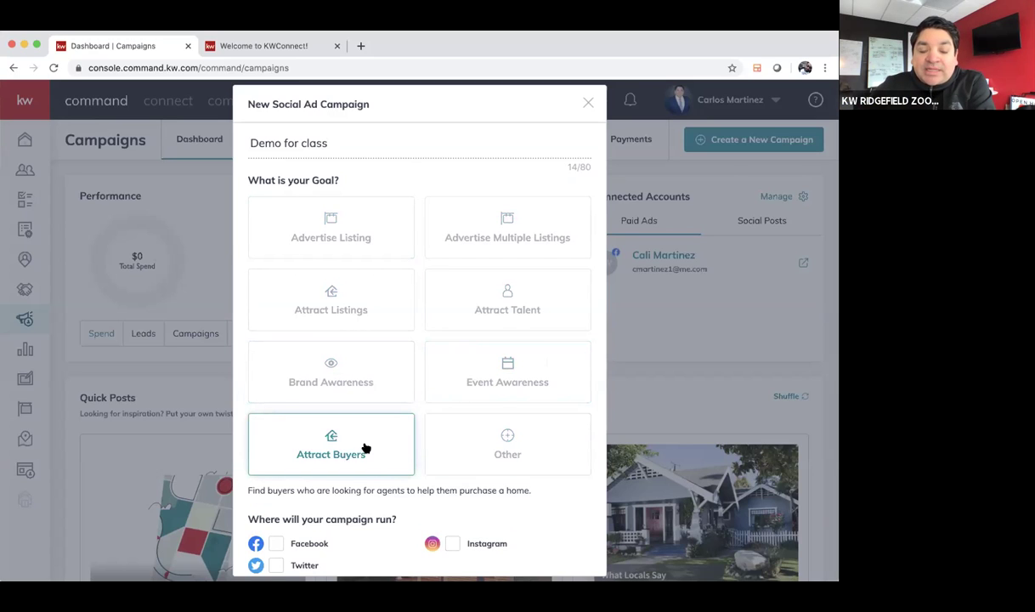
scroll(359, 459, "down", 3)
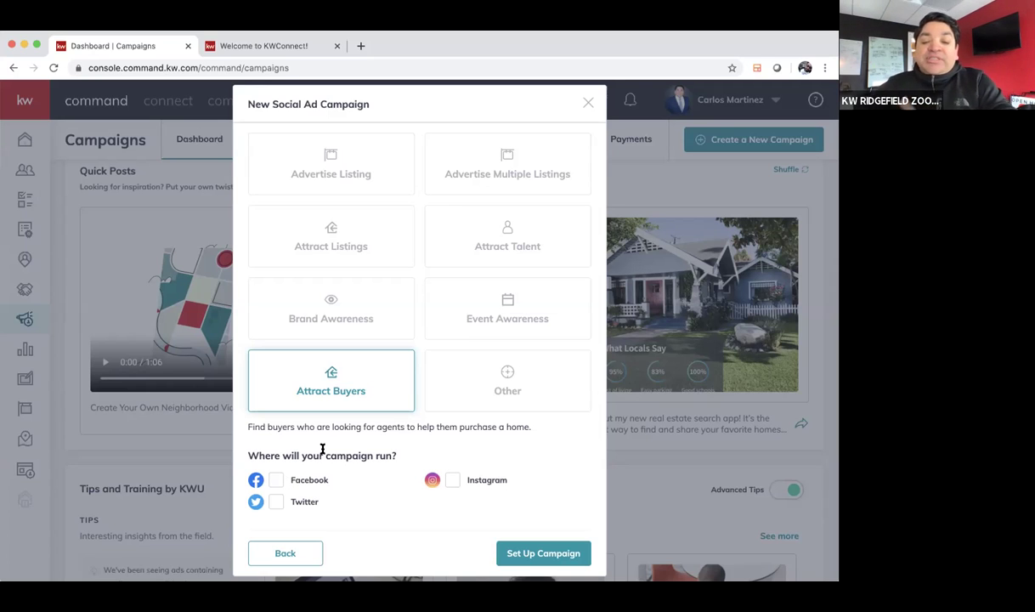
left_click(277, 481)
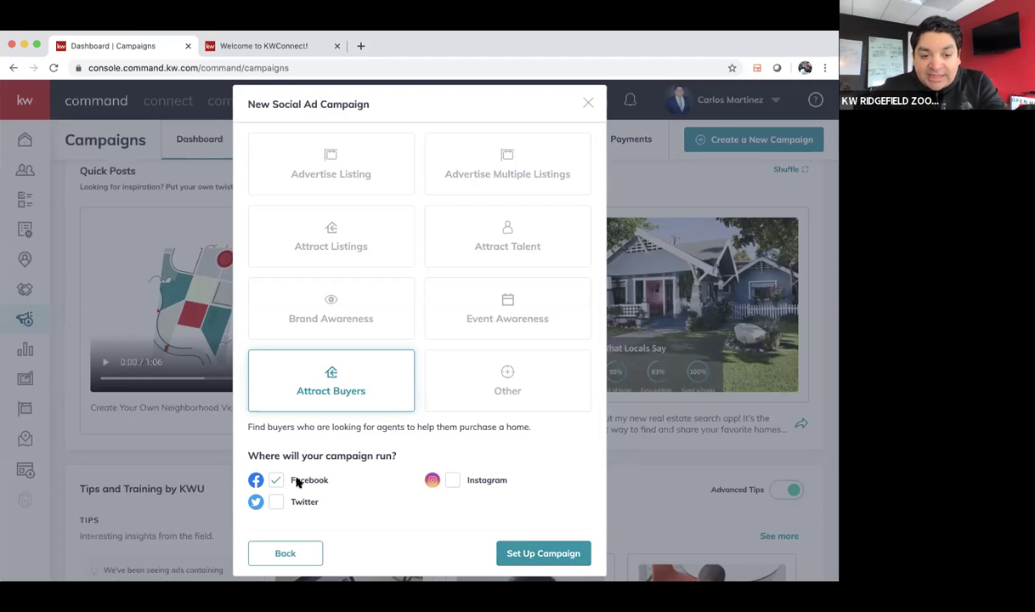
- Search All Listings for '6 branch' and attach the 6 Branch Lane listing to the campaign
left_click(552, 553)
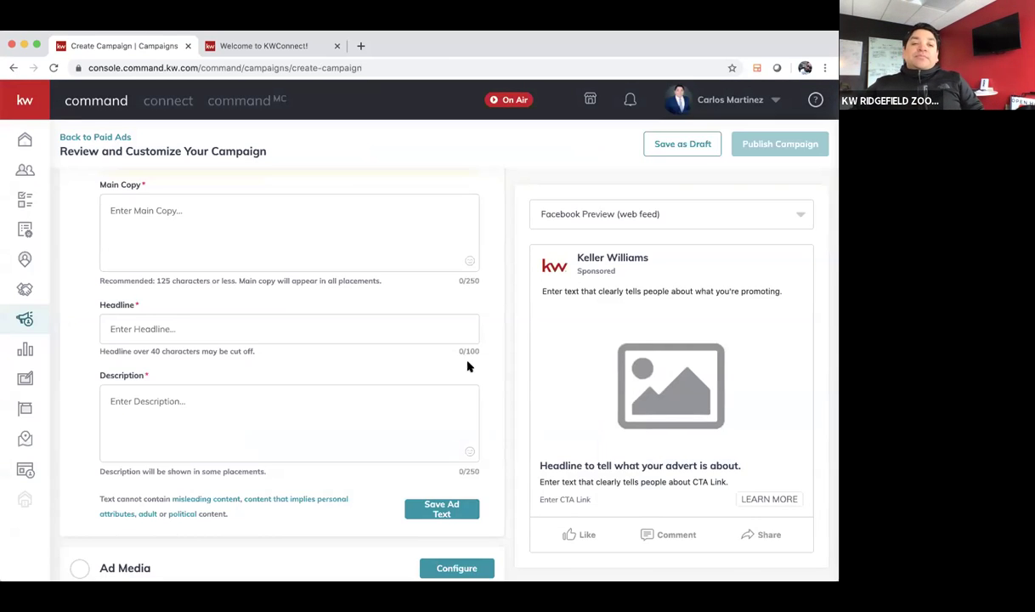
scroll(446, 348, "up", 5)
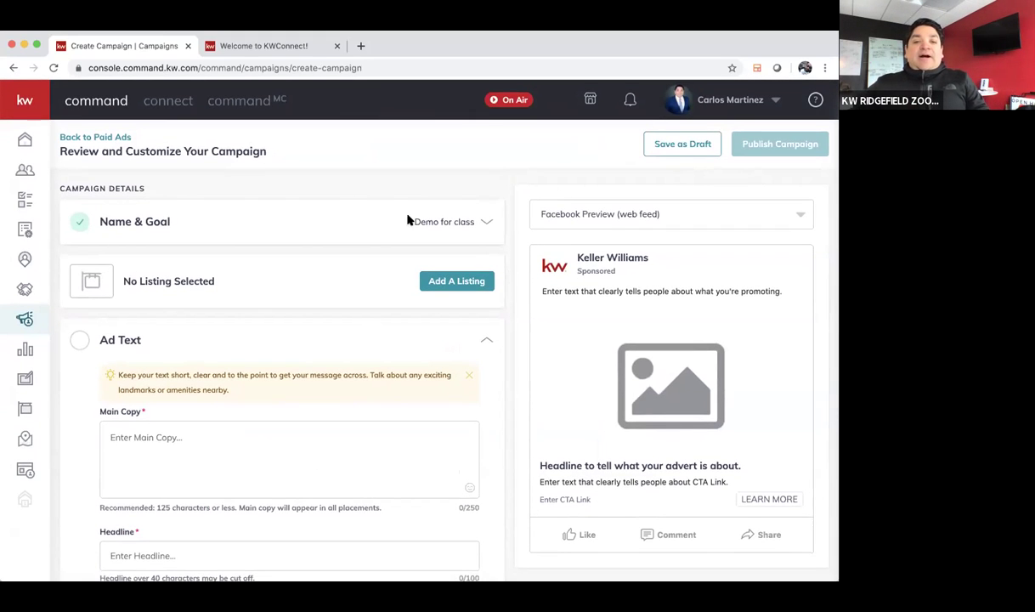
left_click(443, 285)
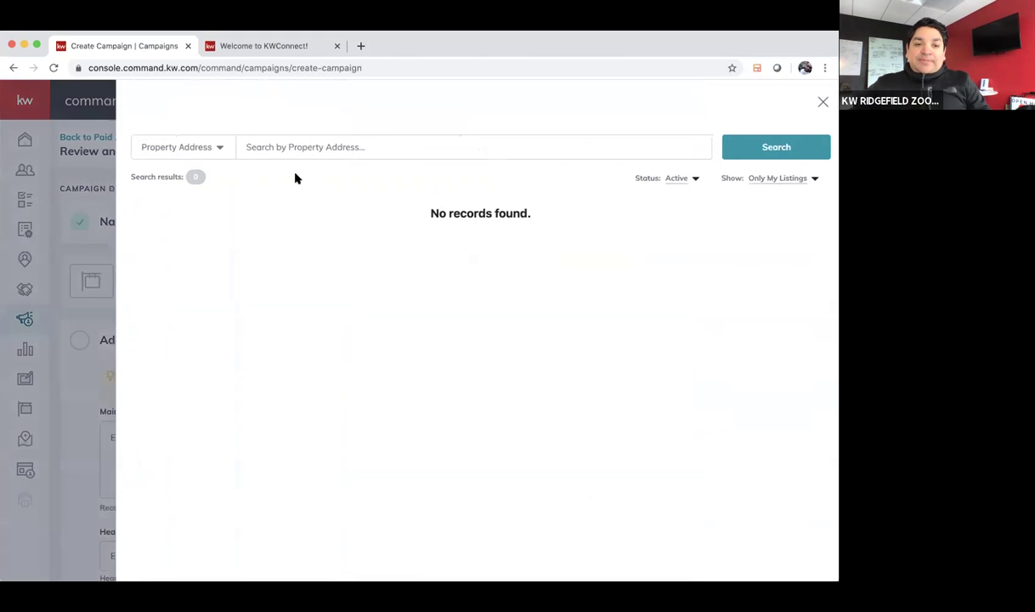
left_click(791, 184)
left_click(773, 197)
left_click(498, 140)
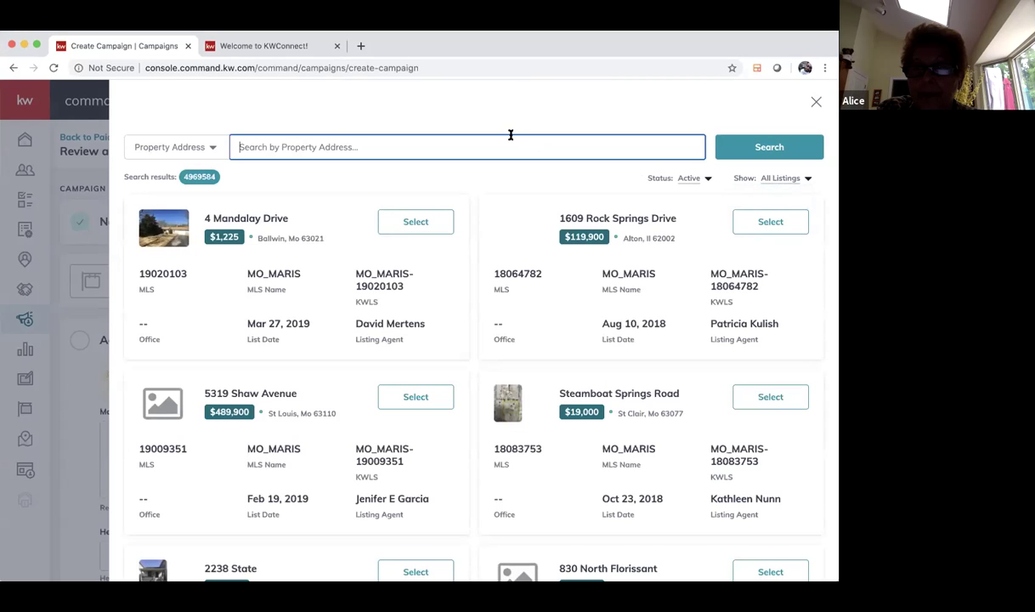
type("6 branch")
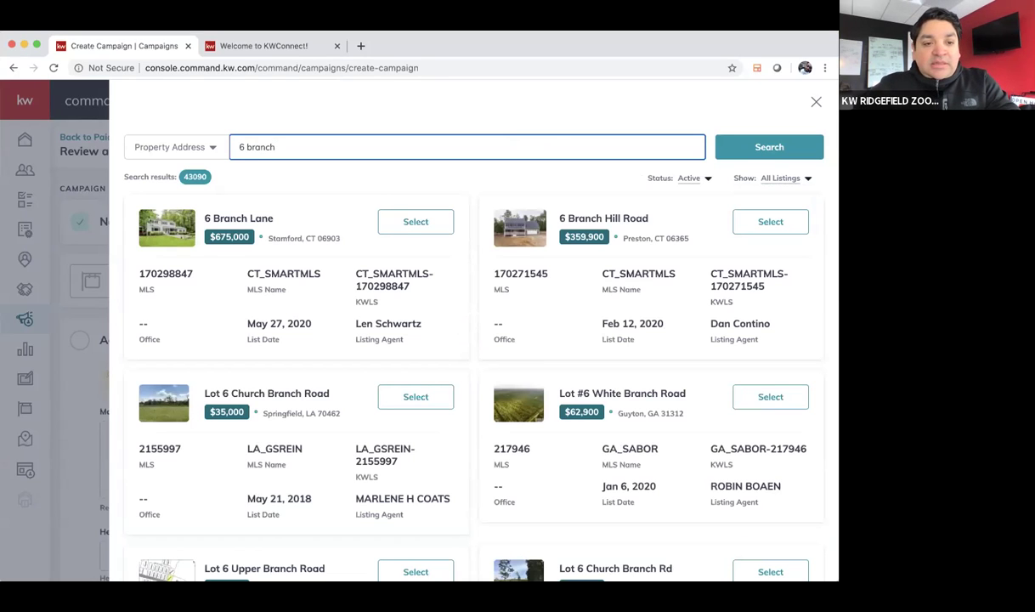
left_click(415, 223)
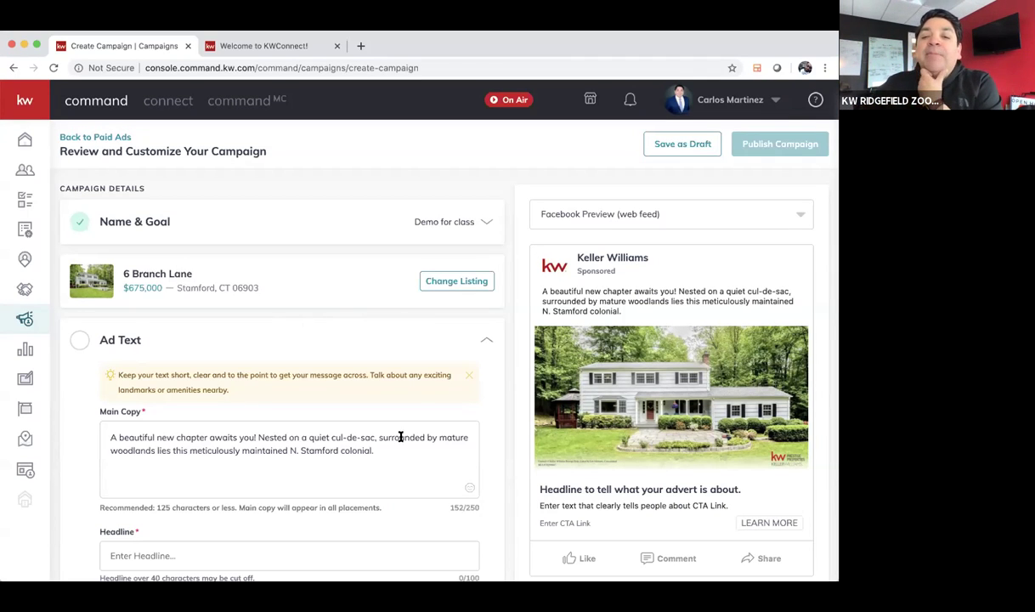
left_click(429, 280)
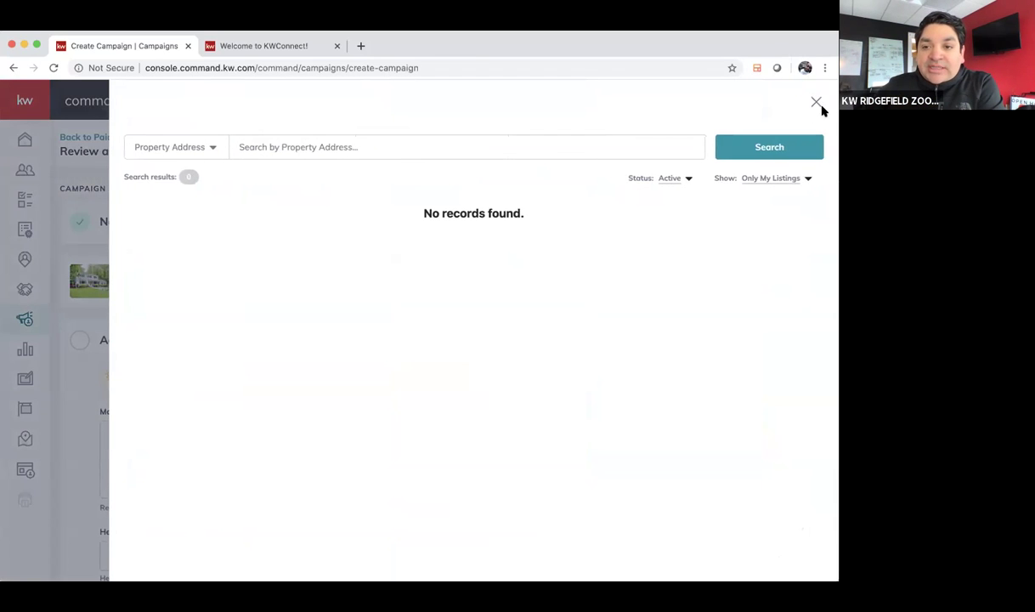
left_click(814, 101)
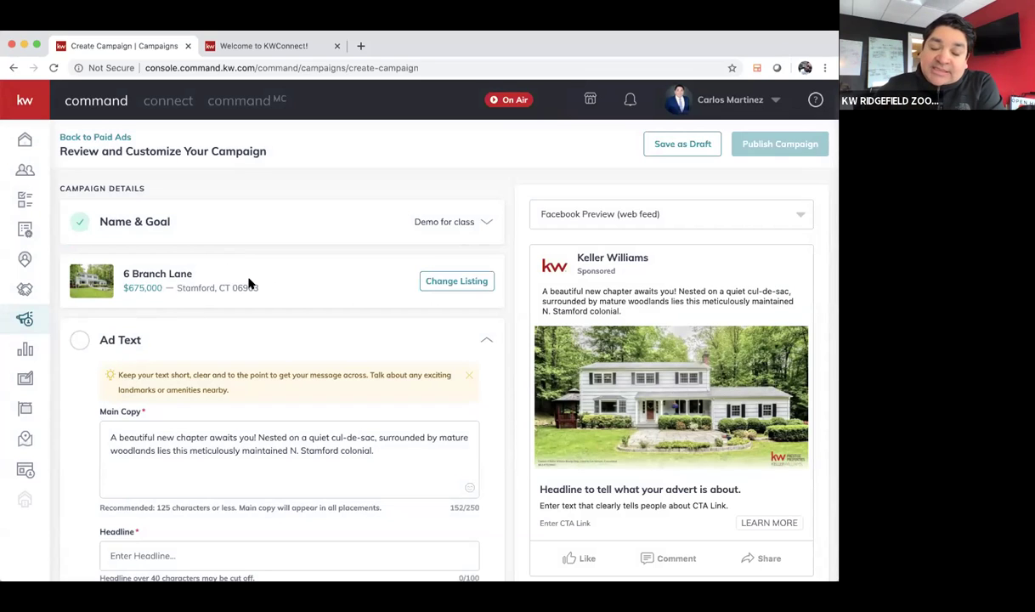
left_click(77, 344)
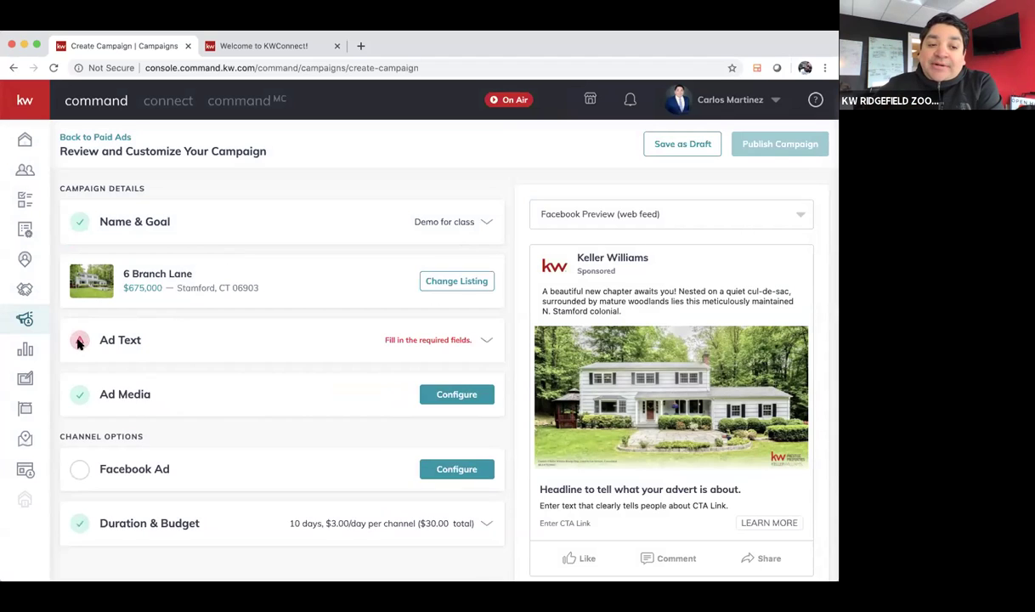
left_click(143, 340)
left_click(374, 434)
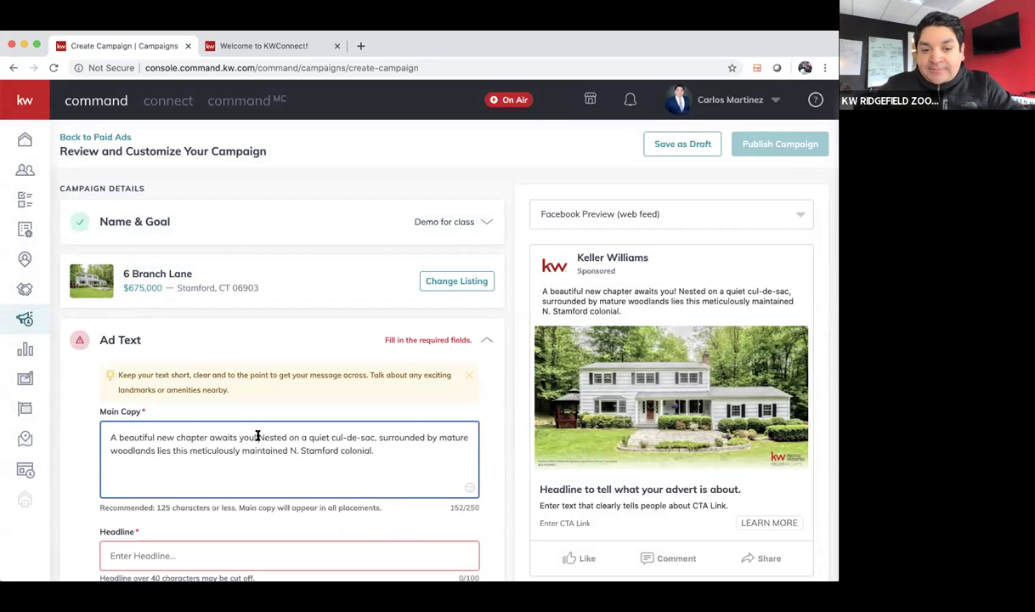
- In the main copy, change 'chapter' to 'retreat' and cut the second sentence
double_click(184, 437)
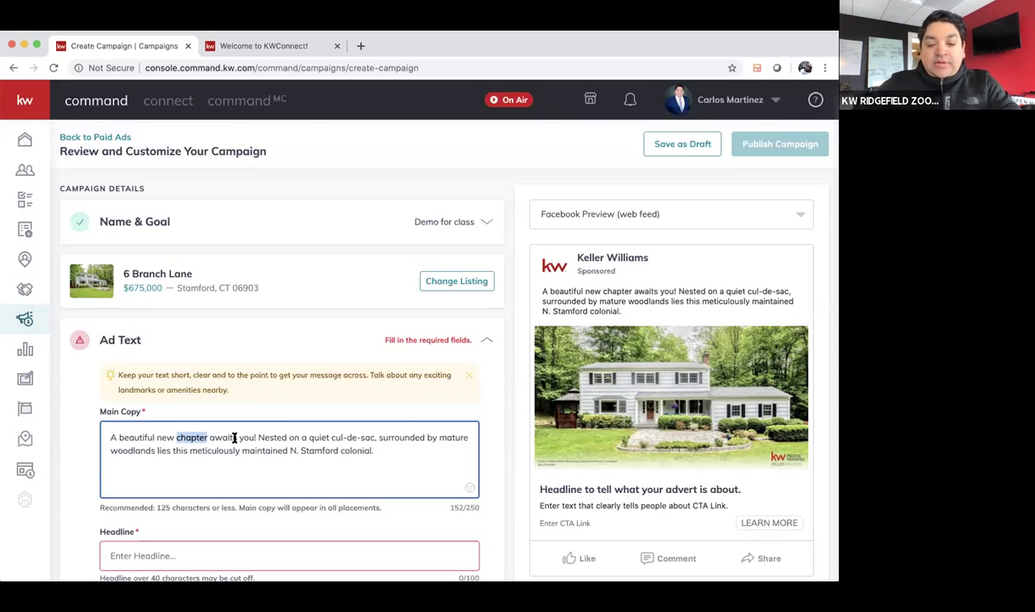
type("retreat")
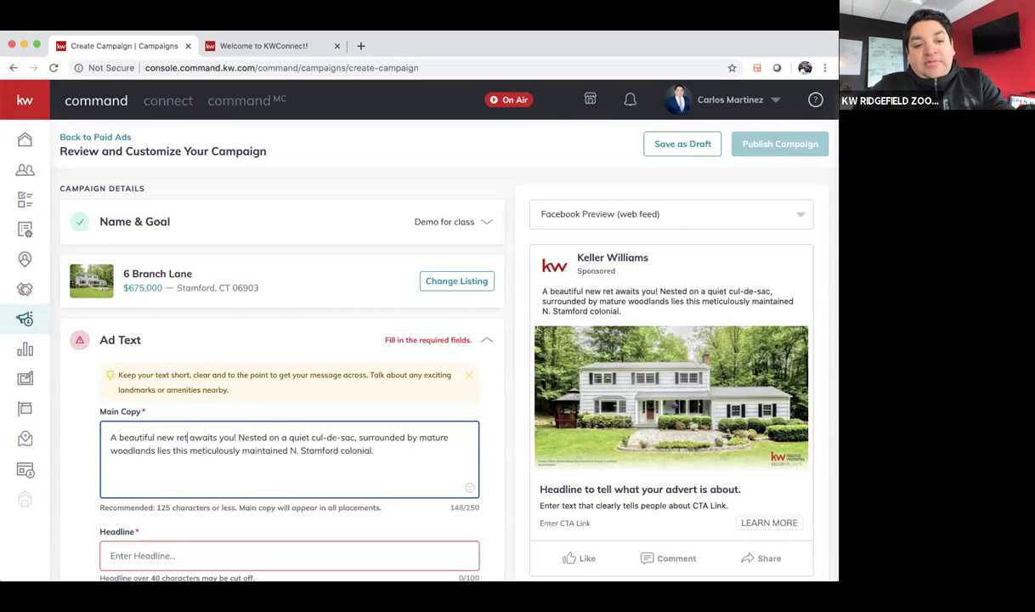
scroll(210, 549, "down", 3)
scroll(360, 320, "up", 1)
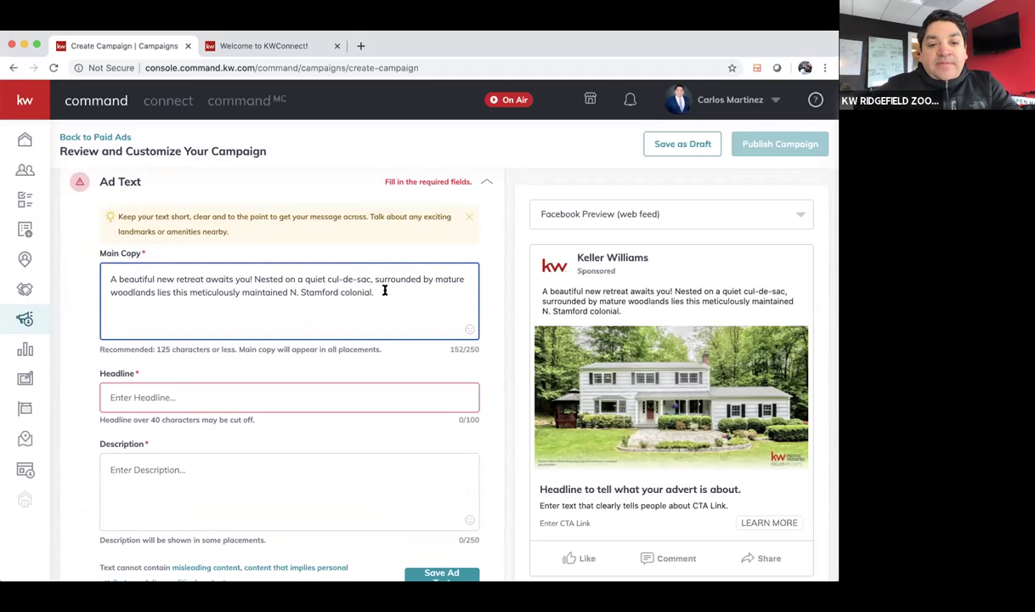
left_click_drag(382, 292, 254, 279)
key("super+c")
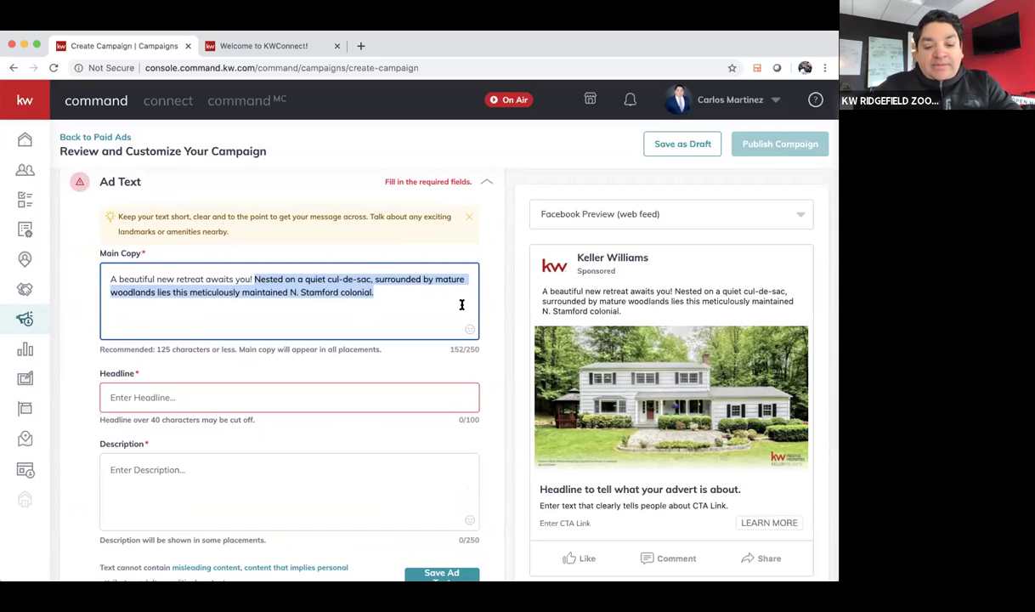
key("BackSpace")
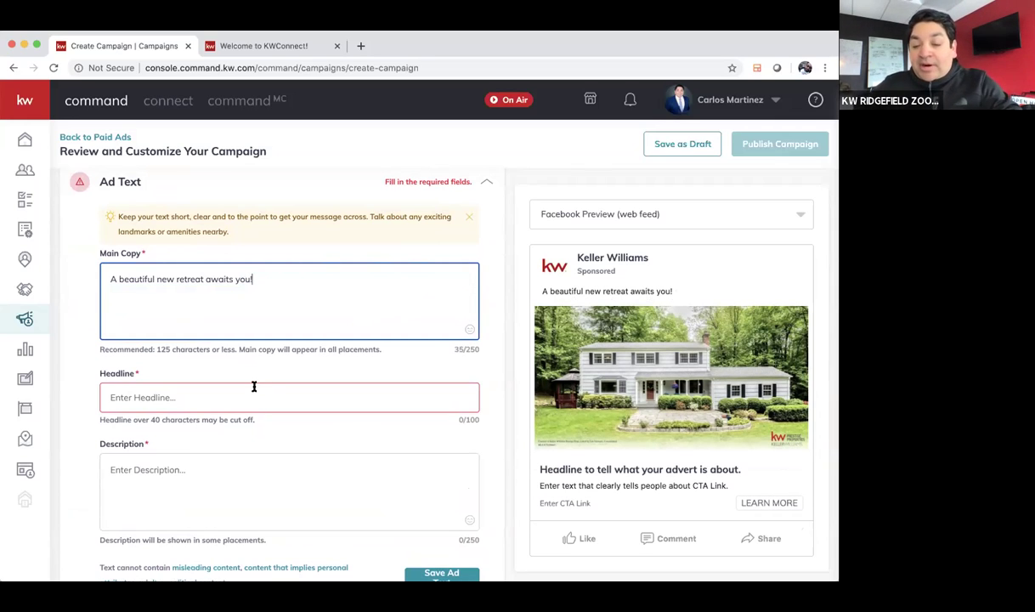
- Paste the cut cul-de-sac sentence into both the Headline and Description fields
left_click(216, 390)
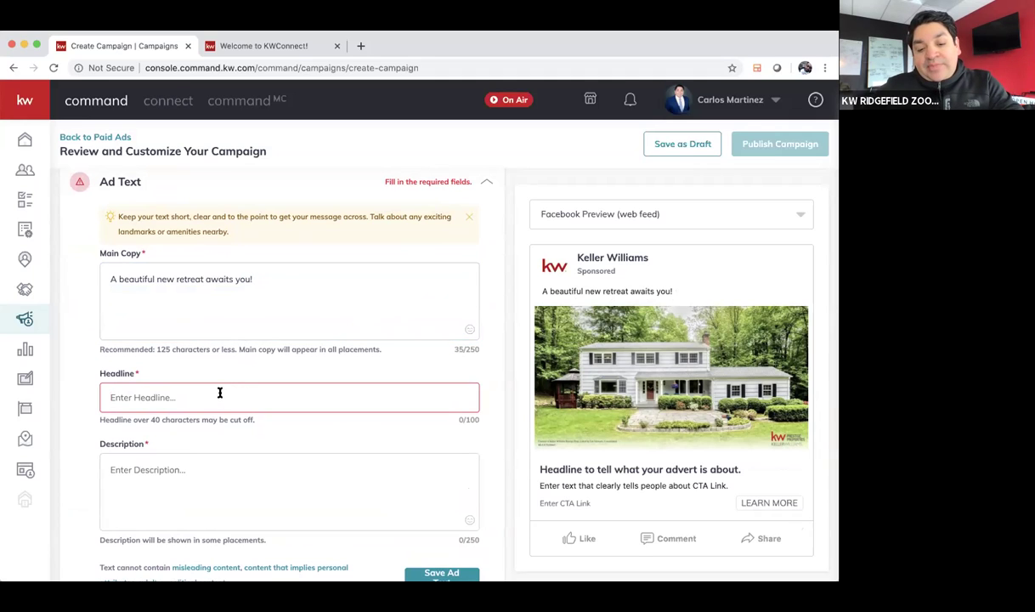
key("super+v")
left_click(164, 457)
type("Nested on a quiet cul-de-sac, surrounded by mature woodlands lies this meticulously maintained N. Stamford colonial.")
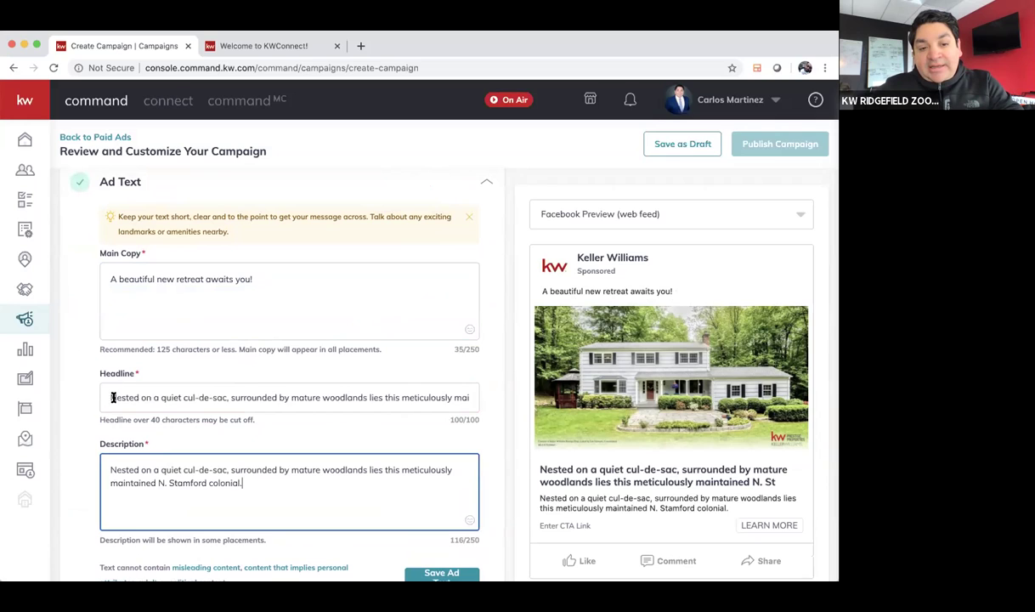
- Replace the headline with 'Welcome to your new oasis! 🏝🏡'
triple_click(257, 396)
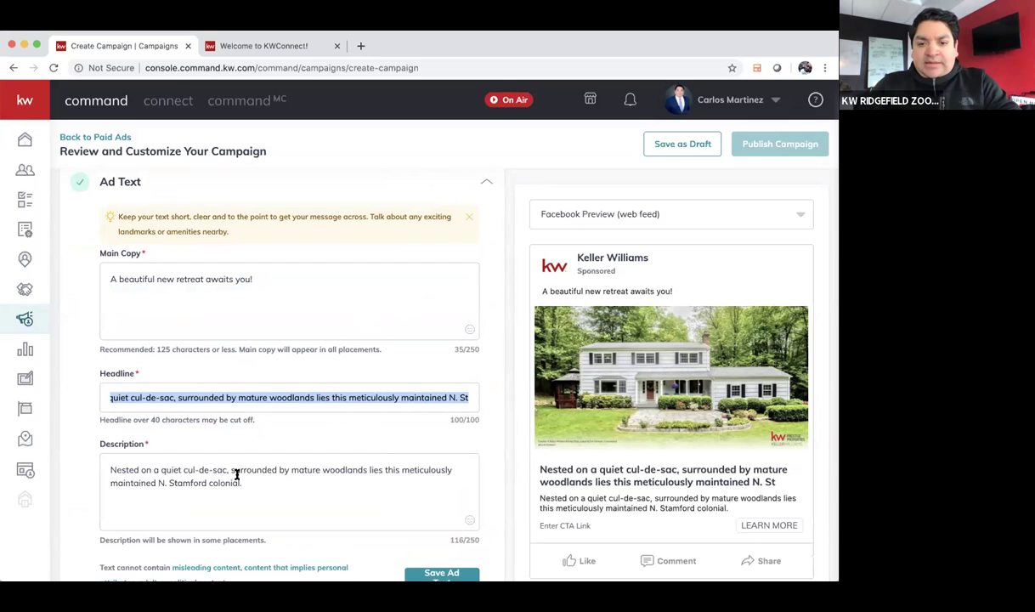
type("Welcome")
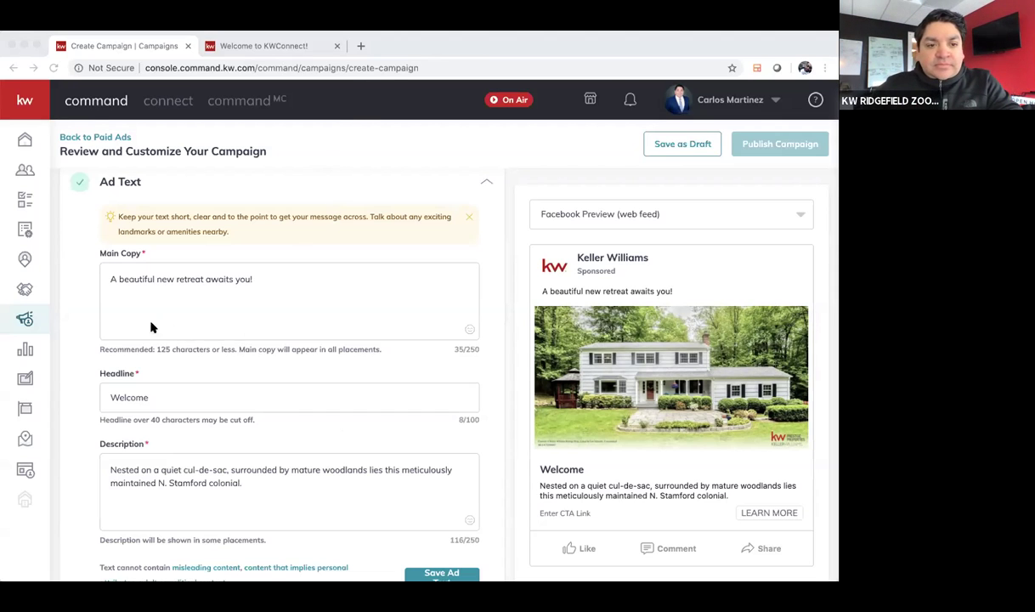
left_click(84, 319)
left_click_drag(169, 395, 41, 376)
type("Wel")
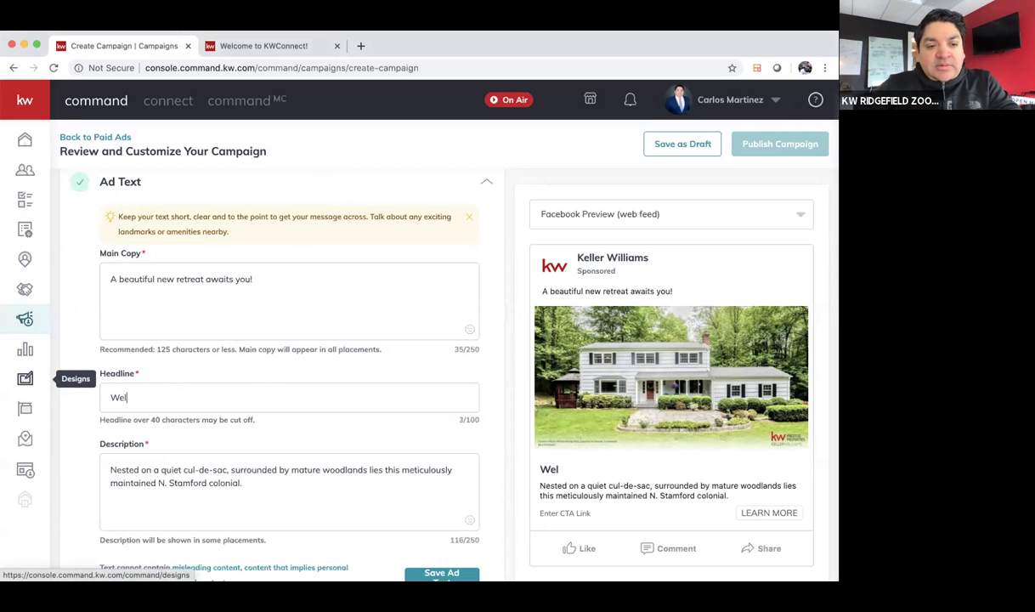
type("come to your new ")
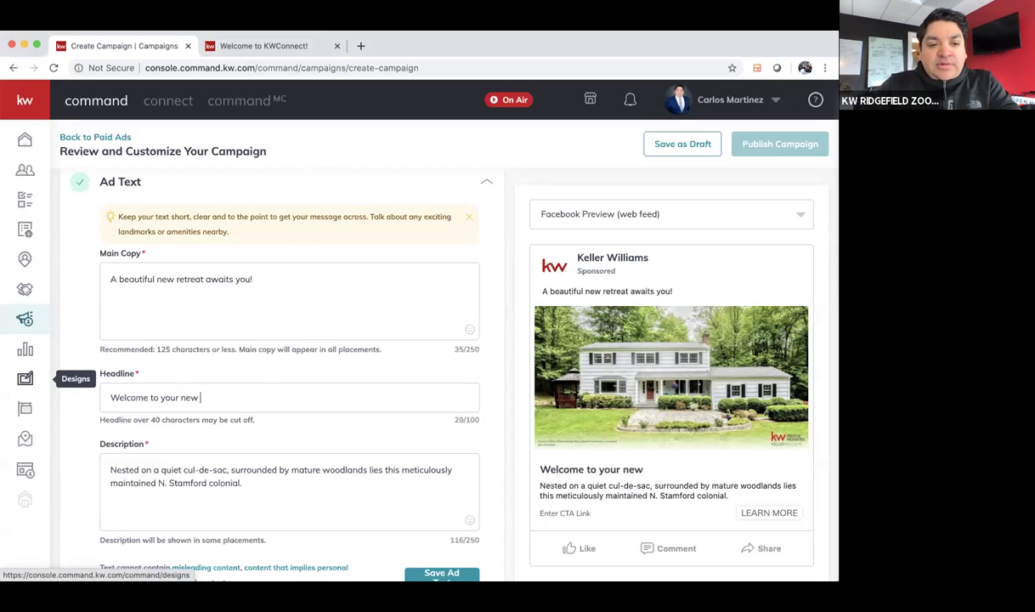
type("oasis")
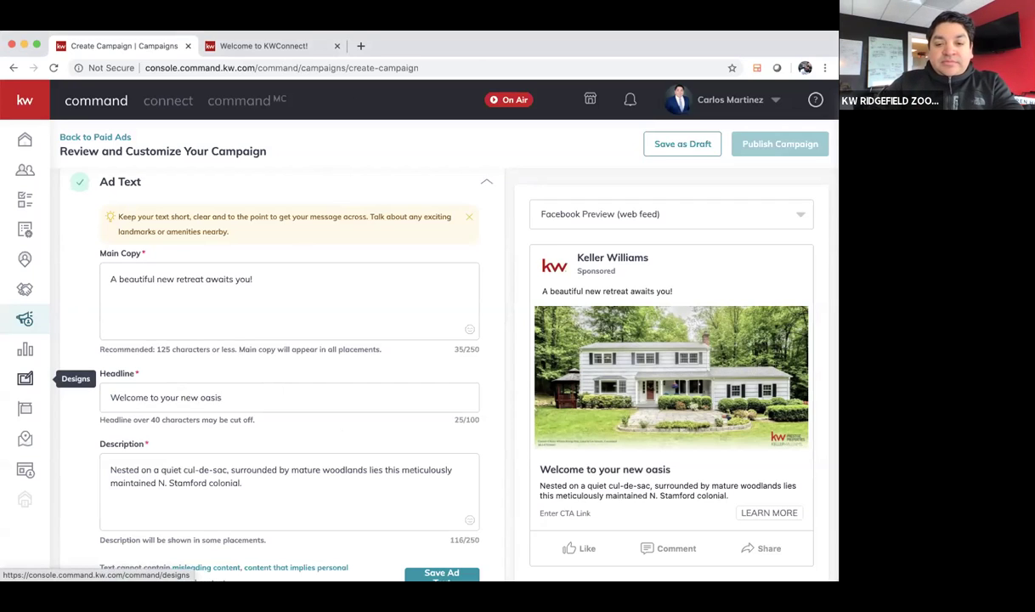
type("!")
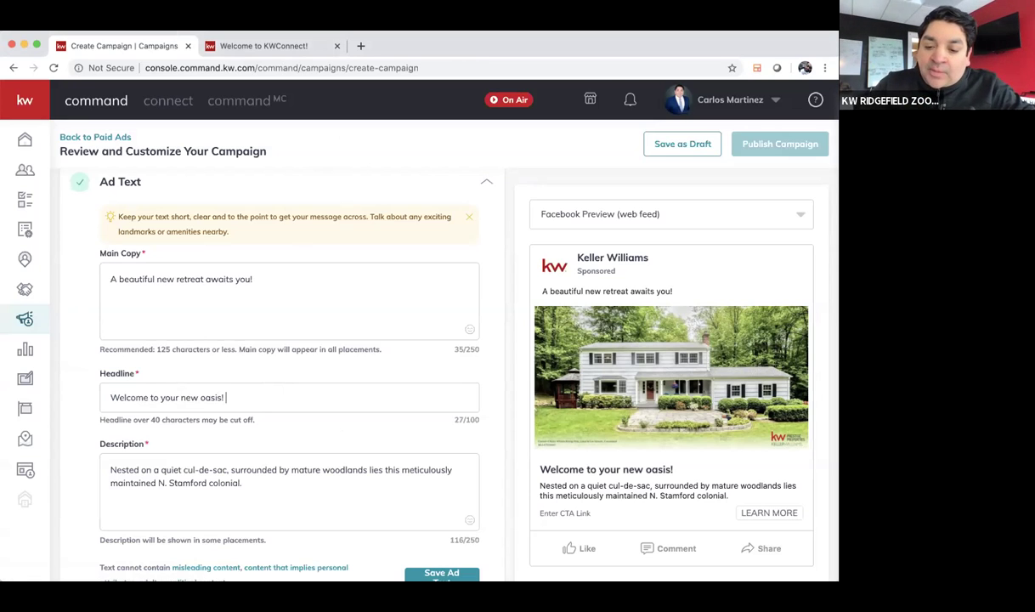
type(" 🏝")
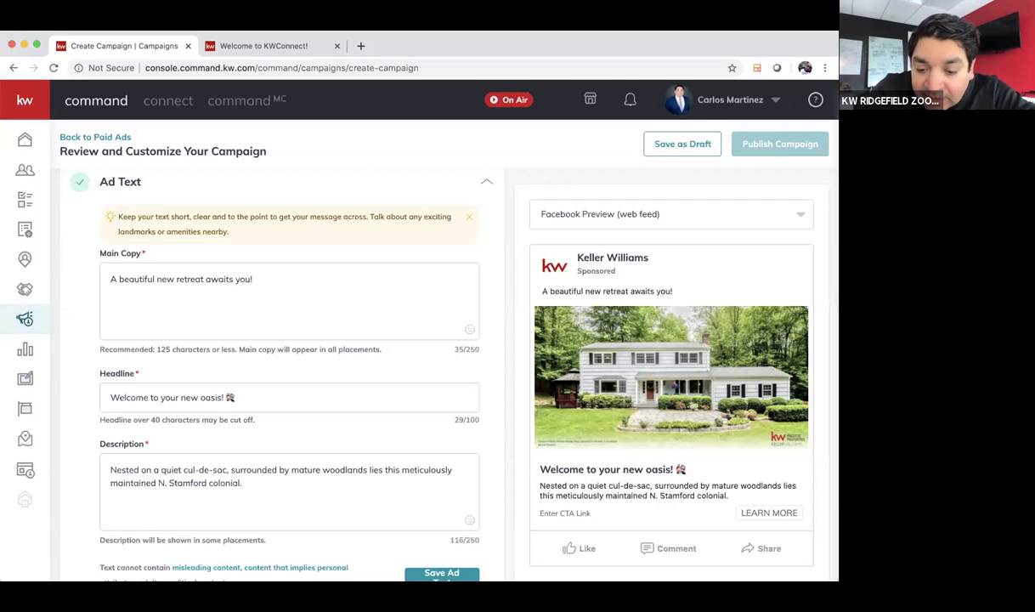
type("🏡")
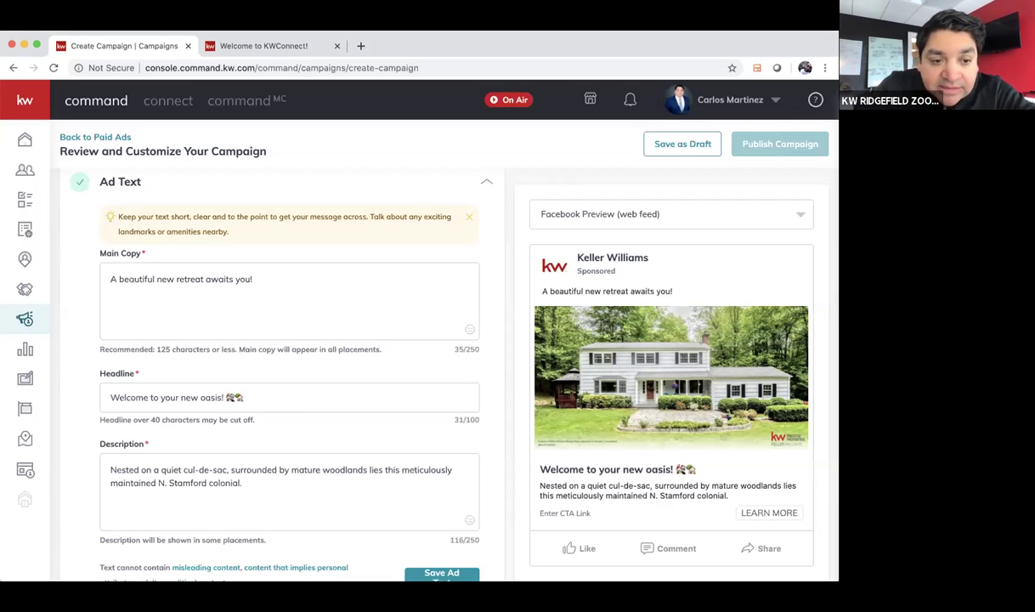
left_click(279, 495)
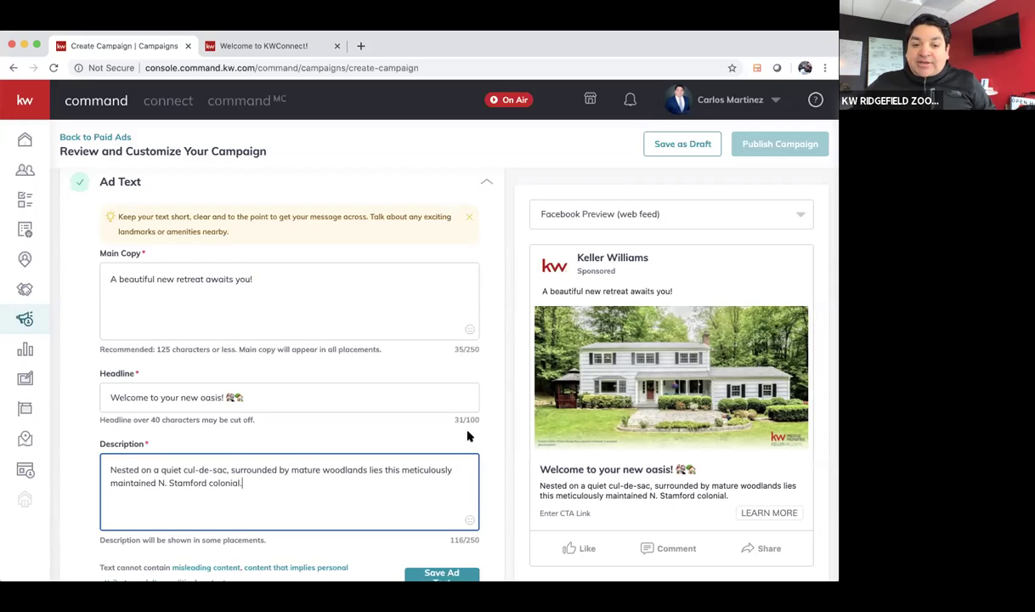
scroll(465, 429, "down", 2)
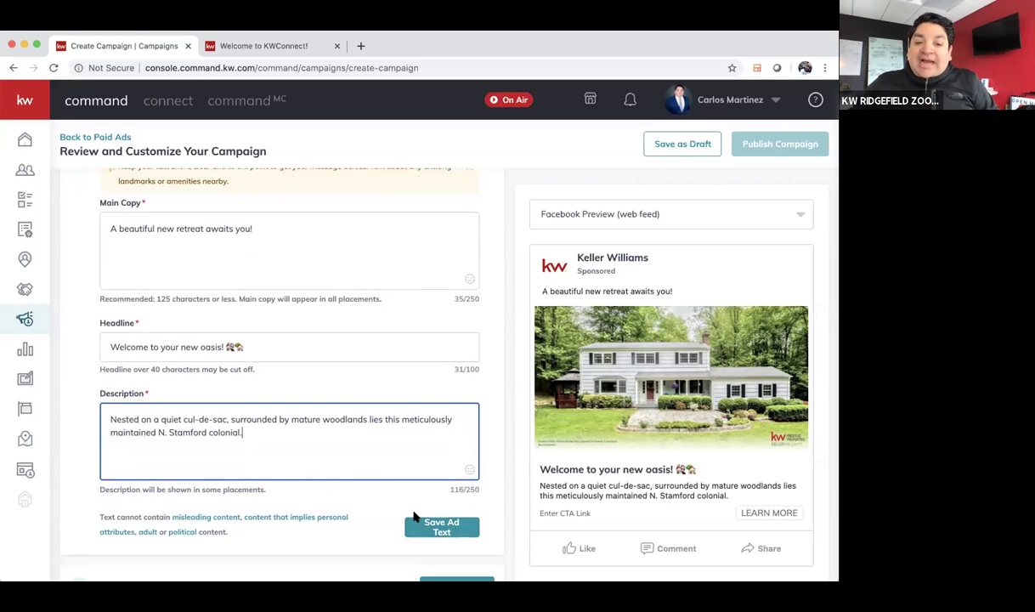
- Save the ad text, then reopen the Ad Text section for more editing
left_click(432, 526)
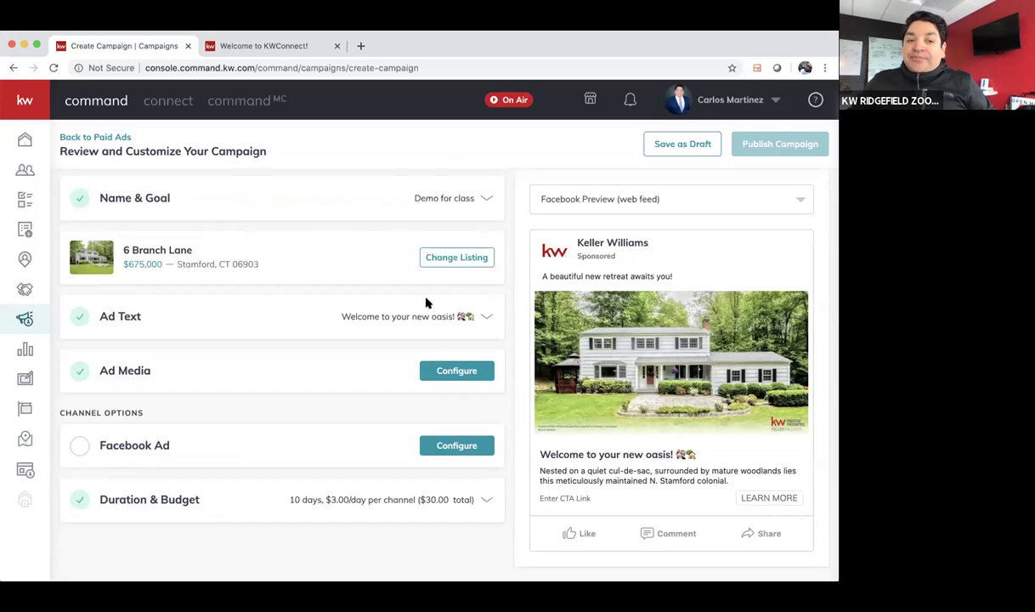
left_click(456, 371)
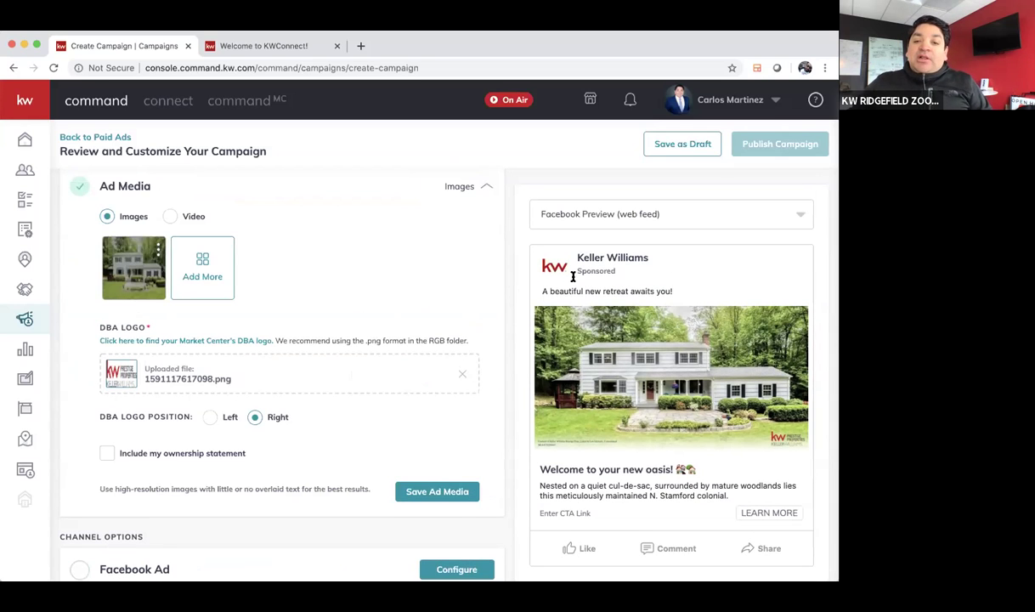
scroll(288, 271, "up", 2)
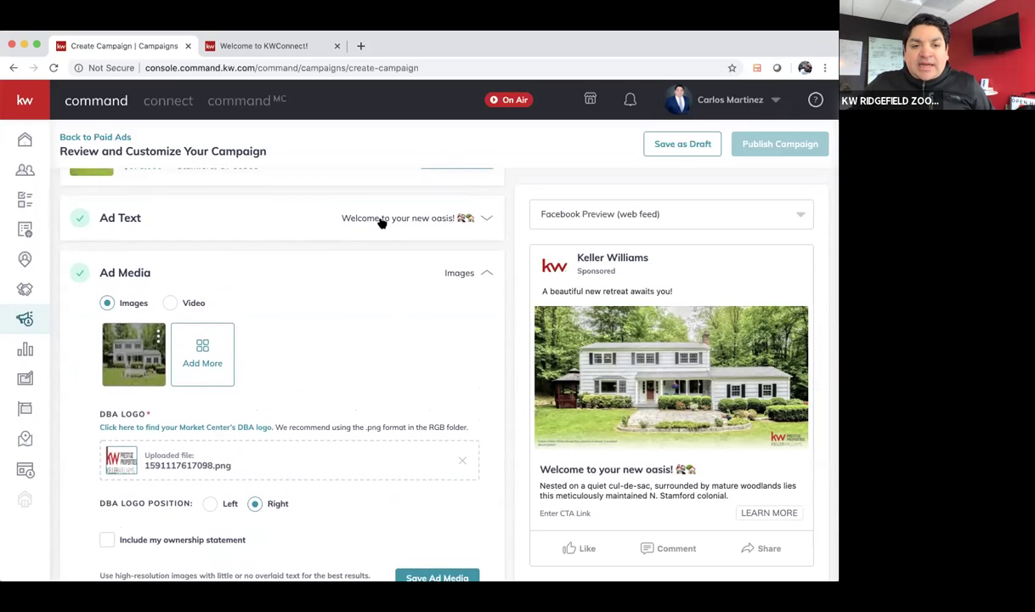
left_click(365, 217)
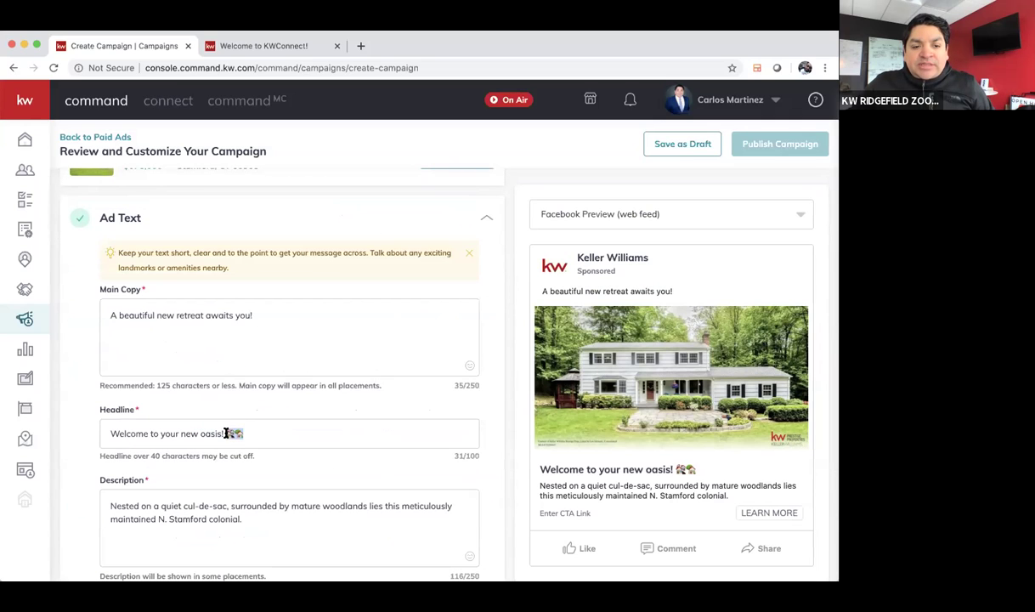
- Add a house emoji at the start and end of the main copy and save the ad text
left_click(275, 317)
left_click(102, 313)
type("🏘🏡")
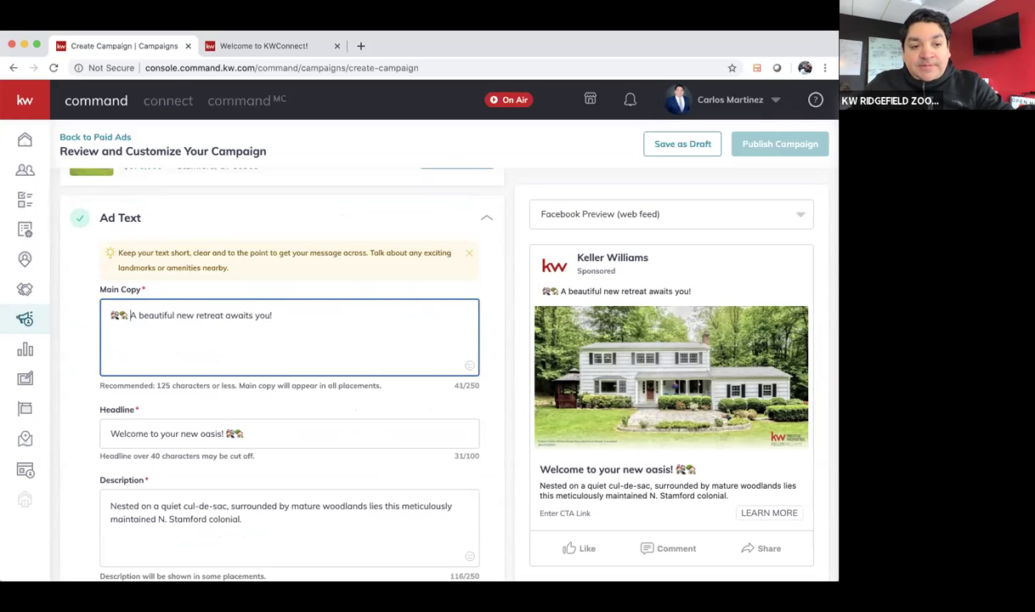
key("Left")
key("Left")
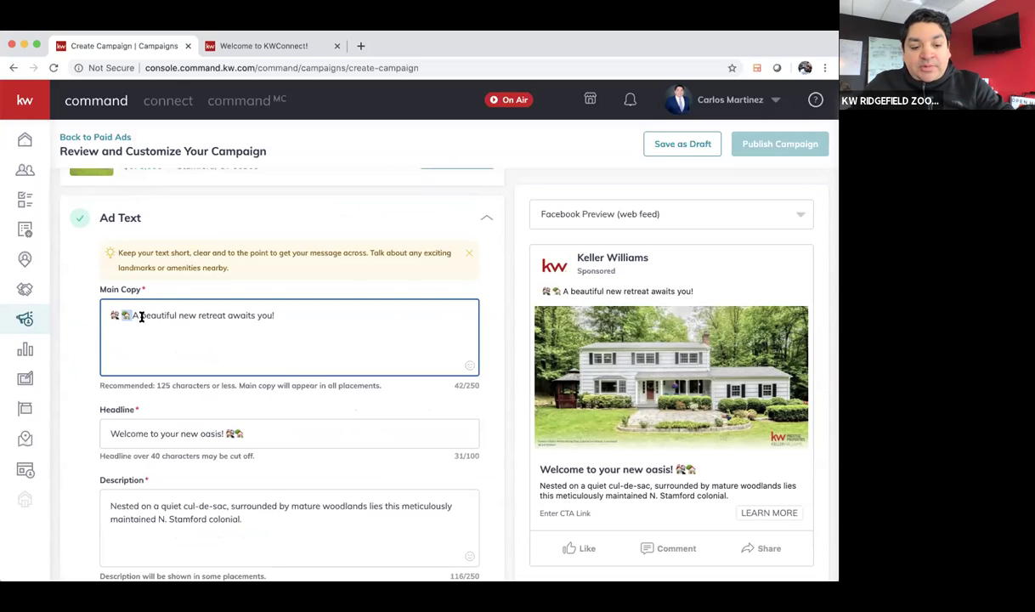
key("BackSpace")
left_click(291, 314)
type("🏡")
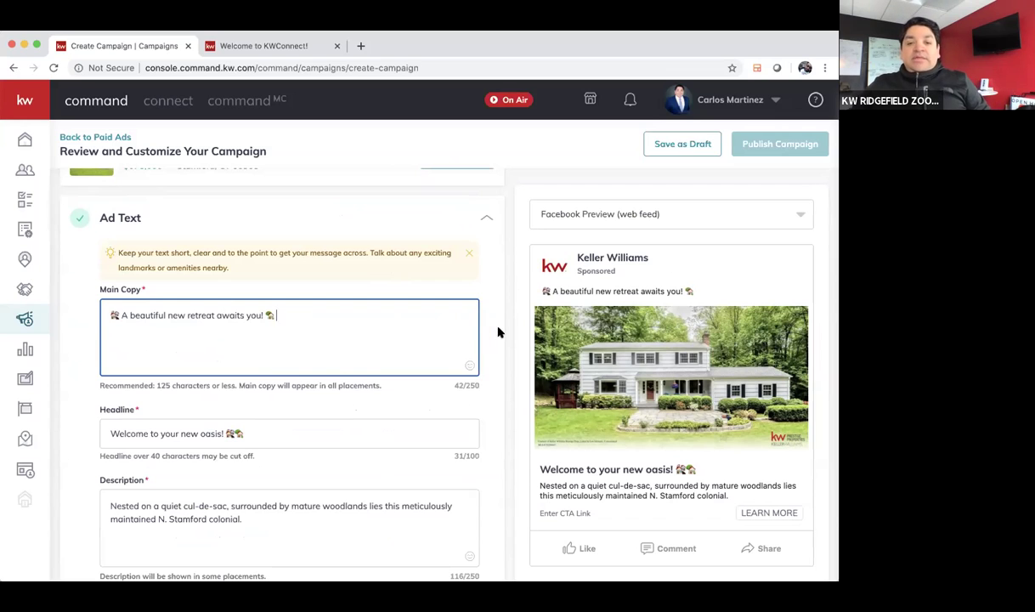
left_click(497, 330)
scroll(170, 459, "down", 3)
scroll(164, 465, "down", 4)
left_click(453, 342)
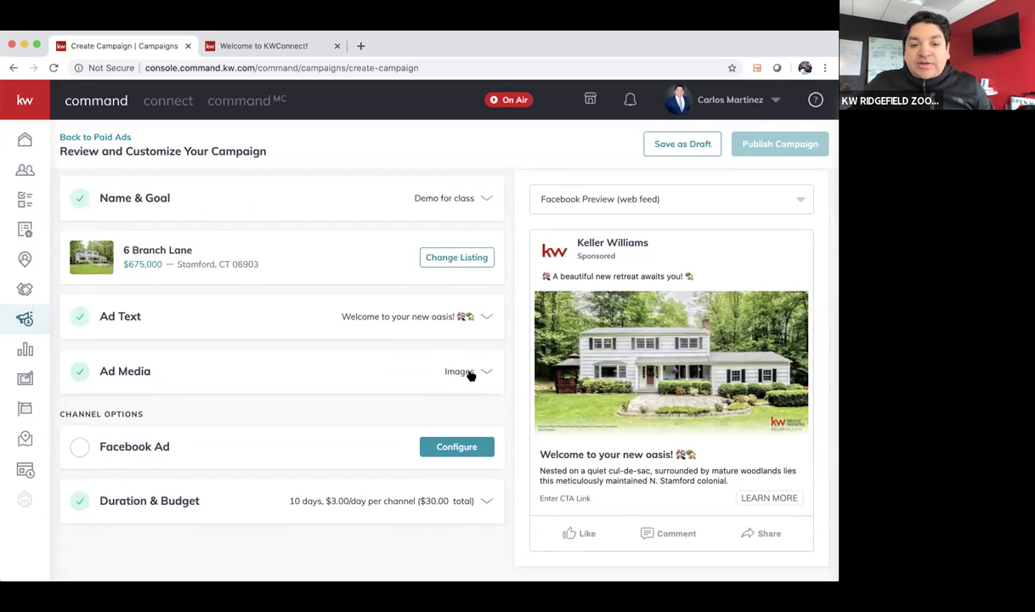
- Expand the Ad Media section and scroll up to its Add More option
left_click(472, 371)
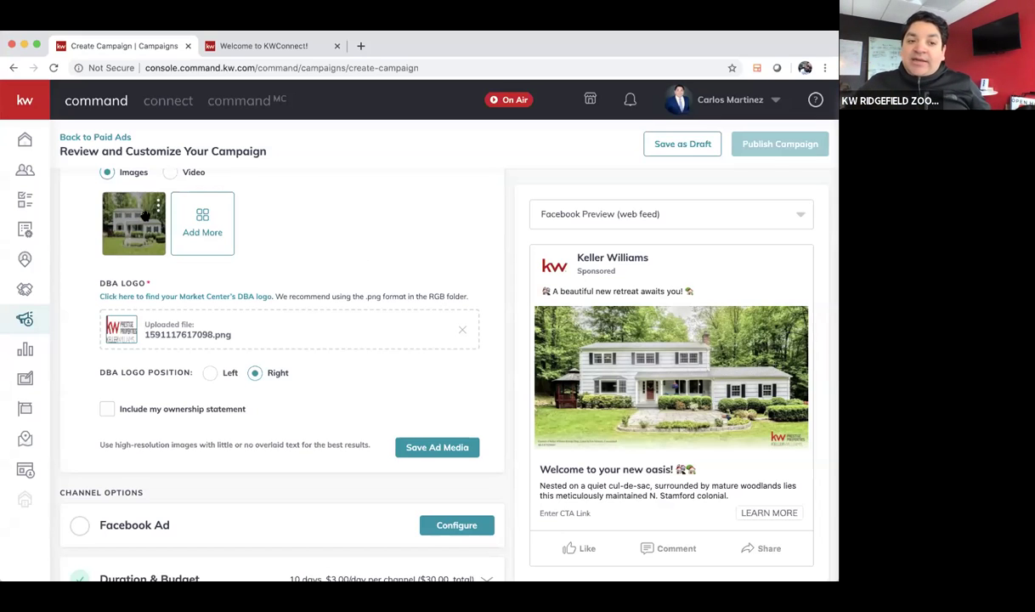
scroll(247, 274, "up", 2)
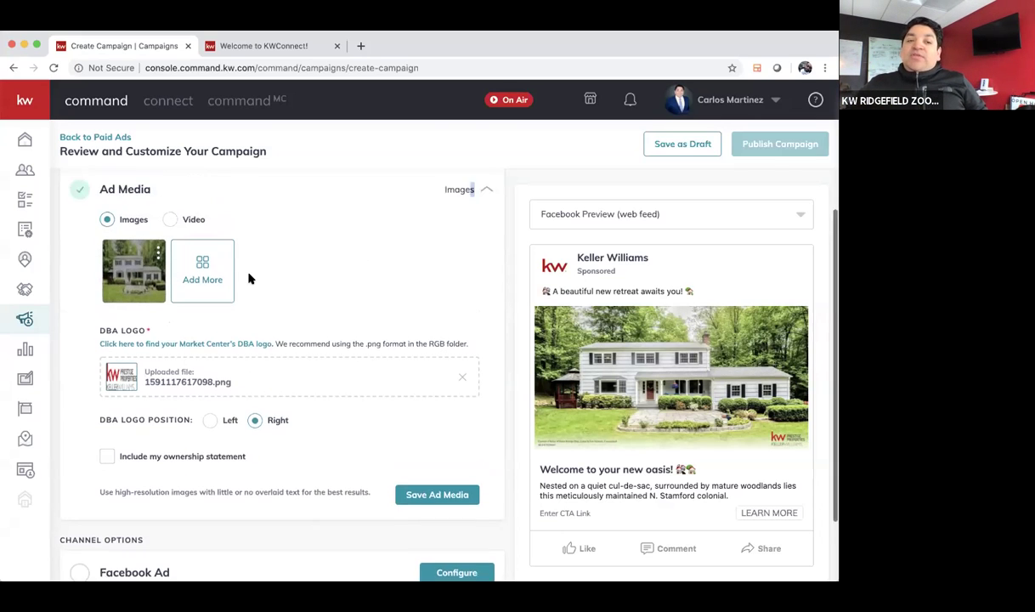
- Pick the kitchen photo with the island and white stools and adjust its wide crop
left_click(202, 290)
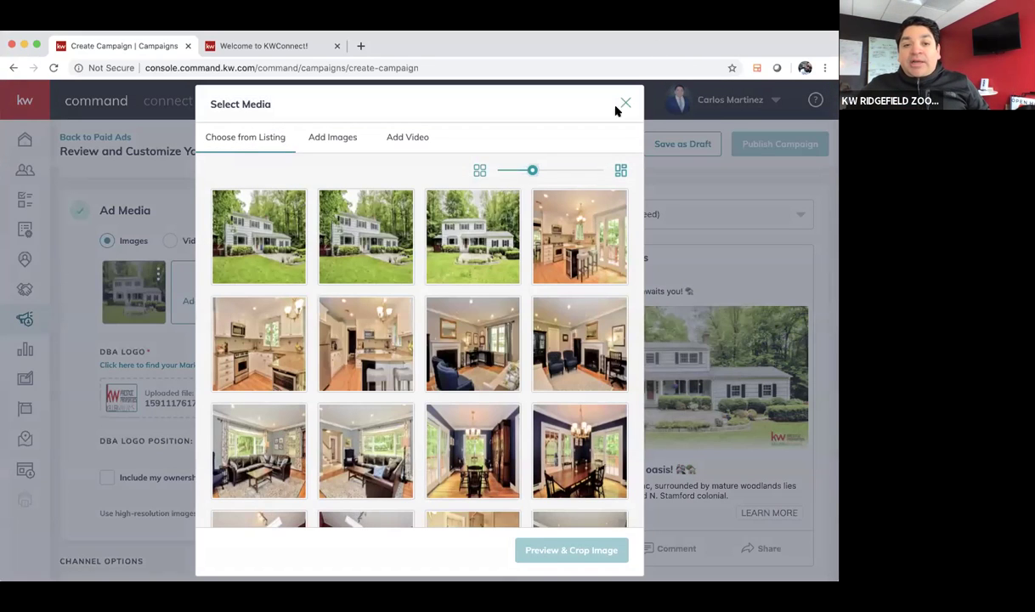
left_click(626, 102)
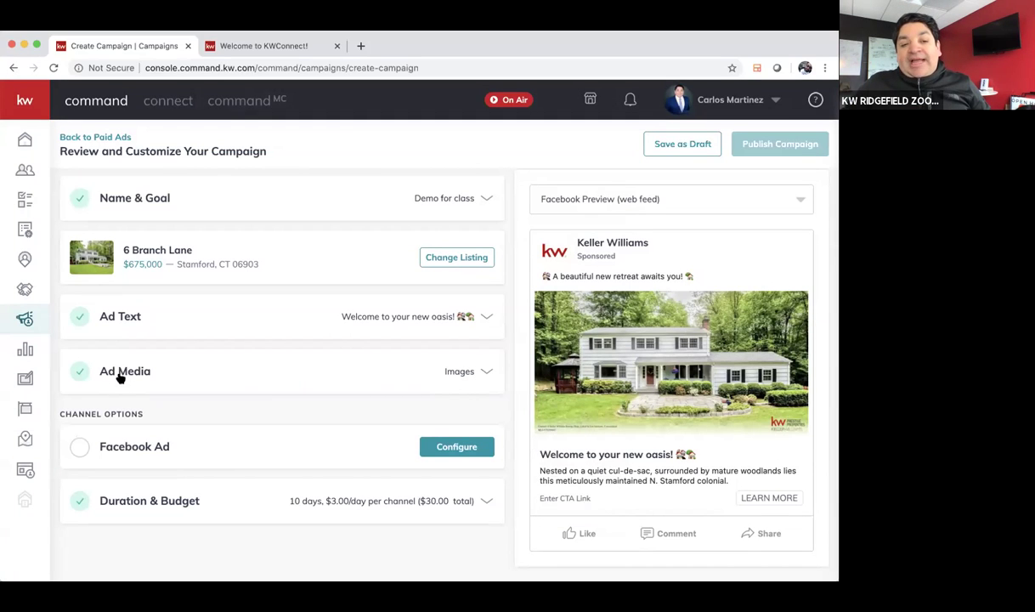
left_click(465, 371)
left_click(200, 289)
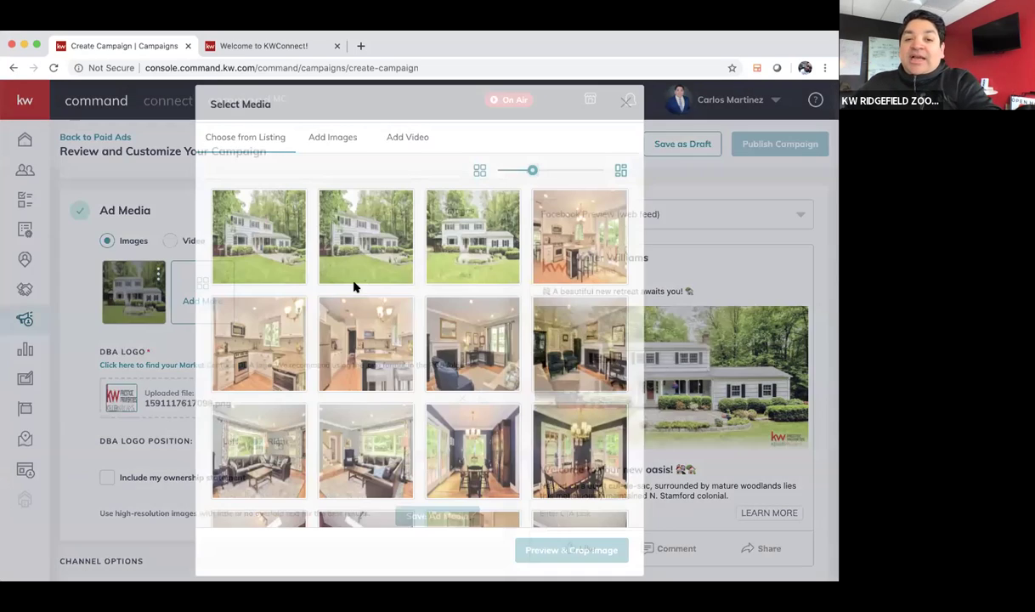
scroll(452, 283, "down", 1)
scroll(453, 283, "down", 10)
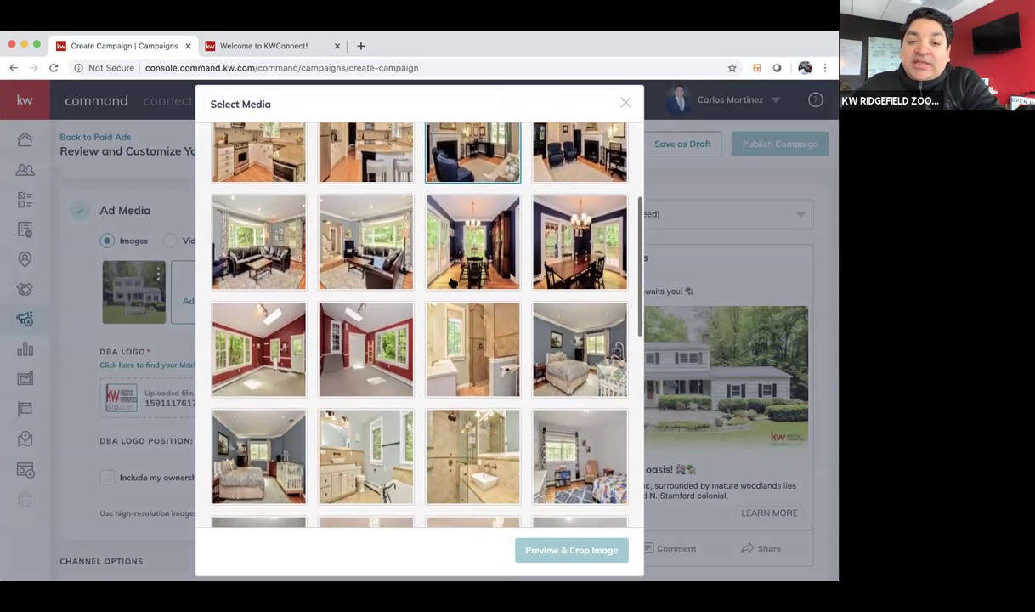
scroll(453, 283, "down", 5)
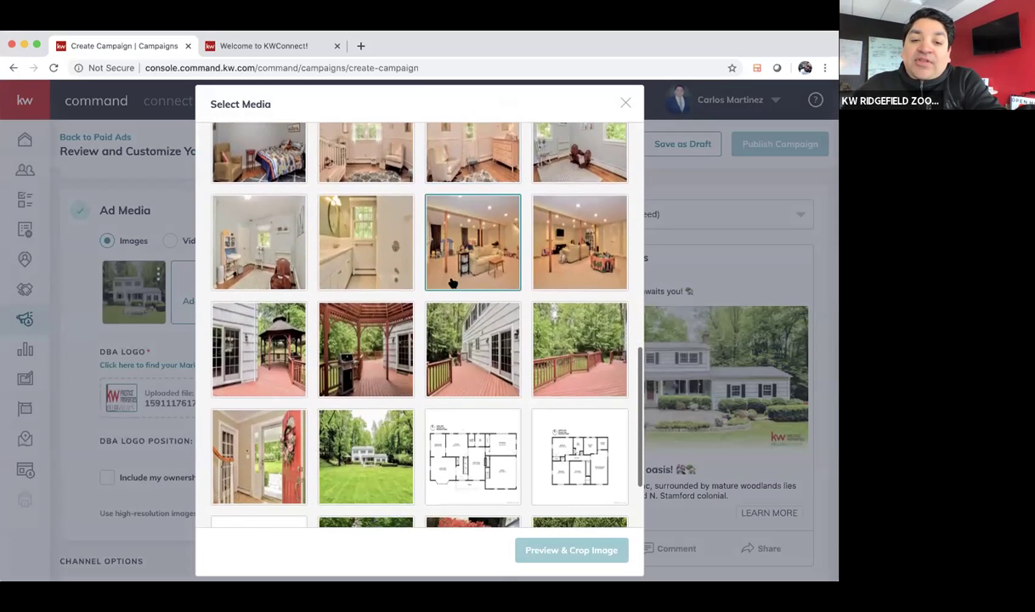
scroll(453, 283, "down", 1)
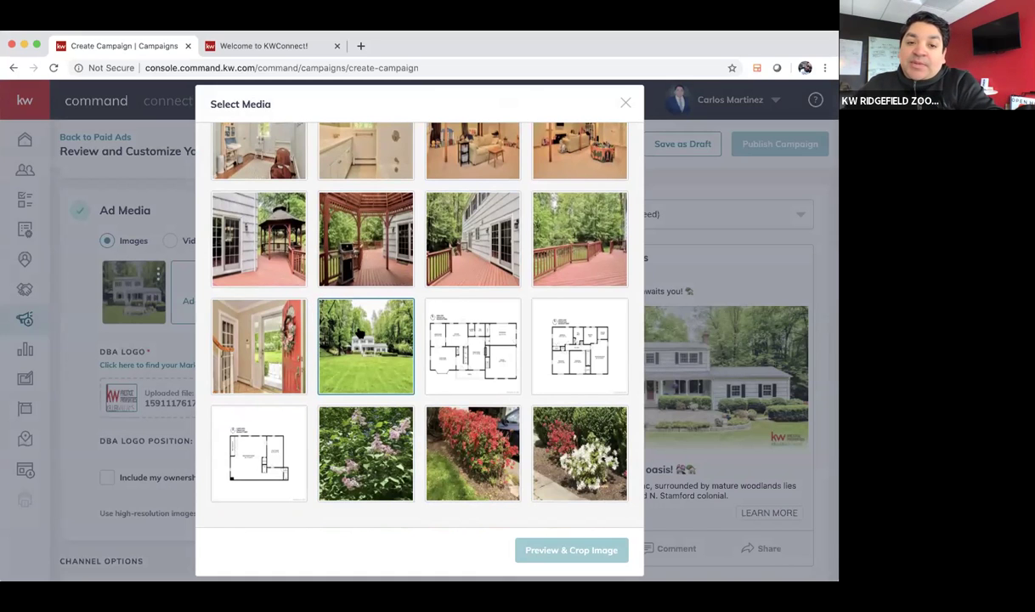
scroll(365, 340, "up", 15)
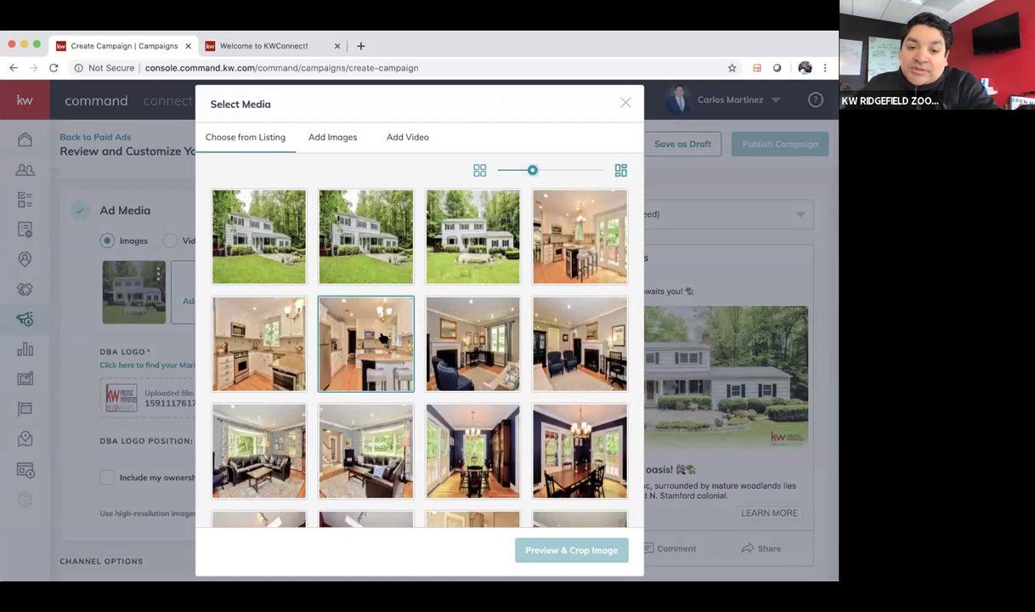
scroll(383, 338, "down", 2)
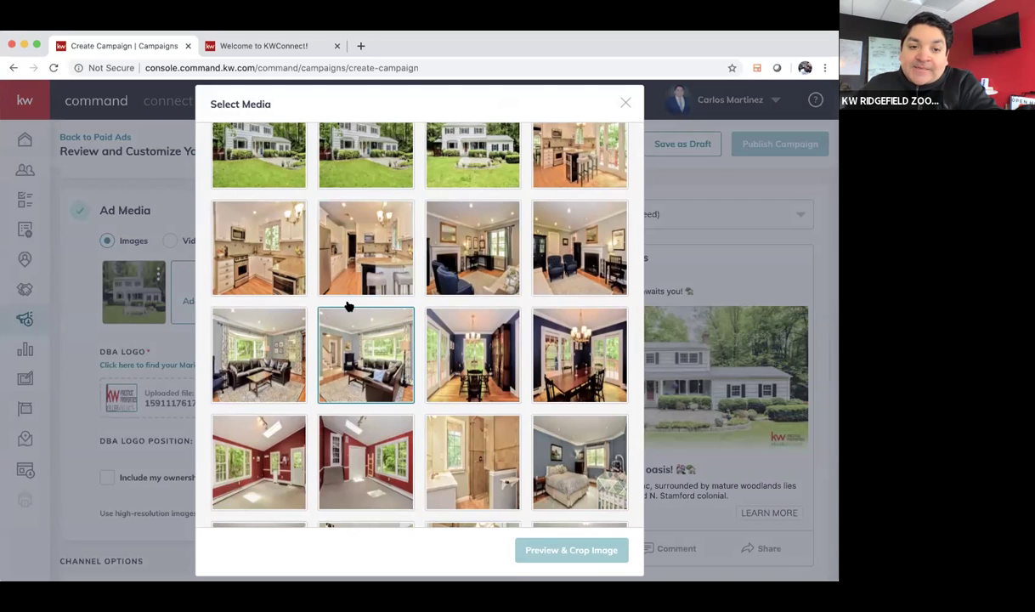
left_click(344, 246)
left_click(534, 545)
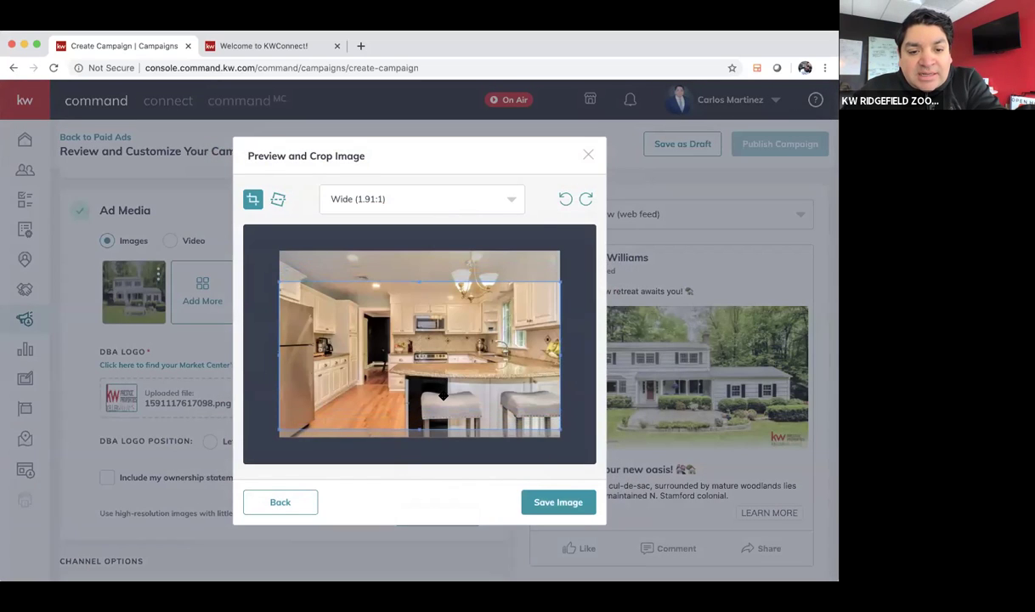
left_click_drag(452, 379, 455, 375)
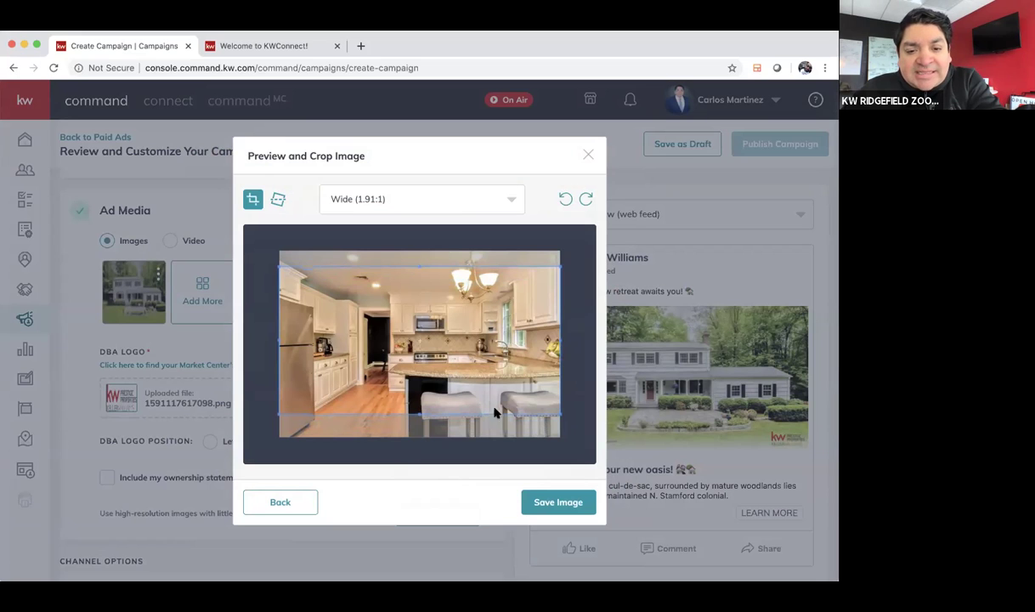
- Save the island kitchen image, then add the gazebo deck photo with grill, cropped wide
left_click(560, 503)
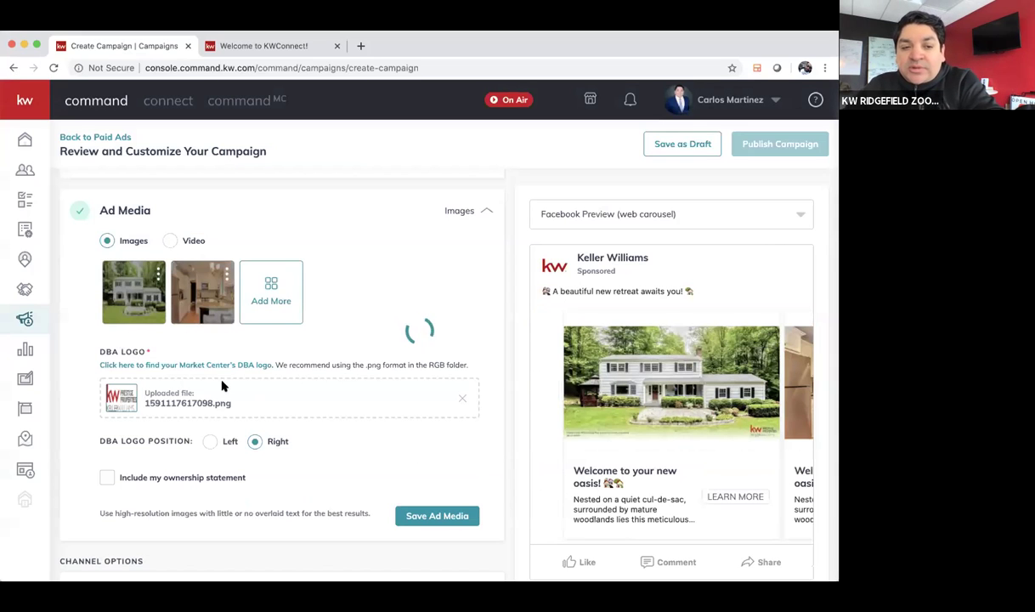
left_click(282, 304)
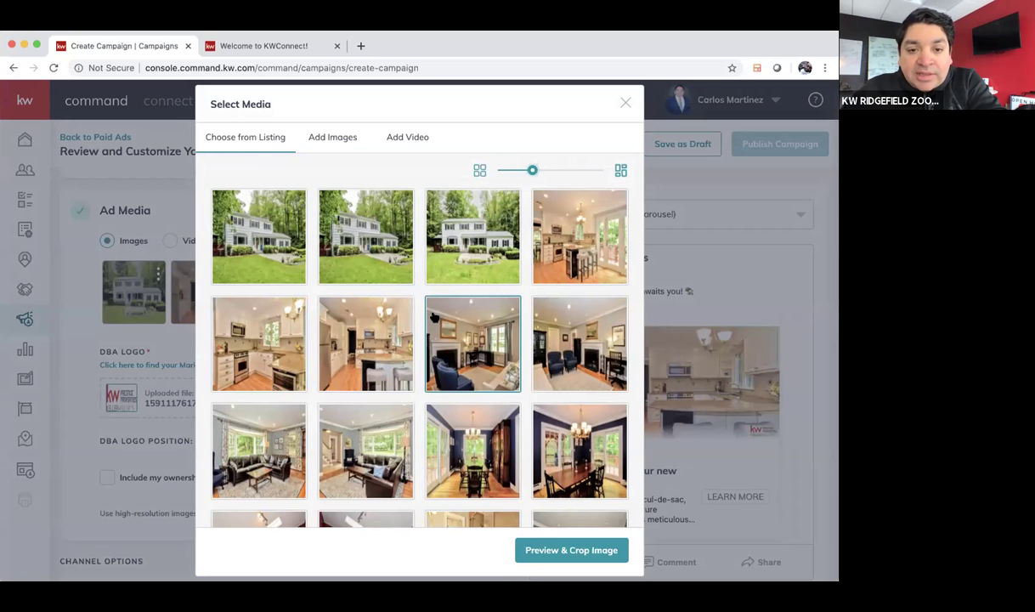
scroll(433, 317, "down", 3)
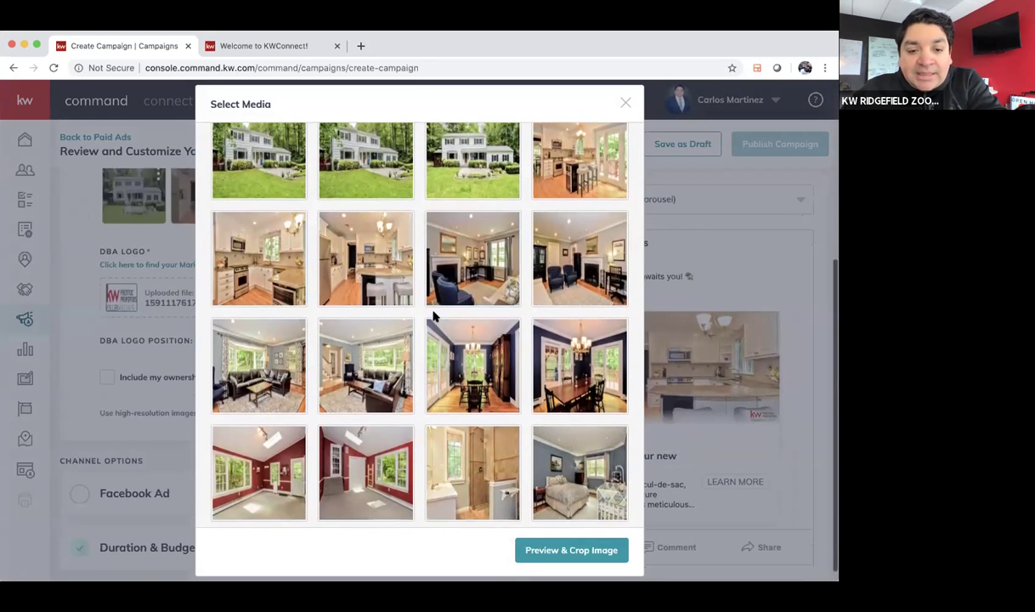
scroll(433, 317, "down", 10)
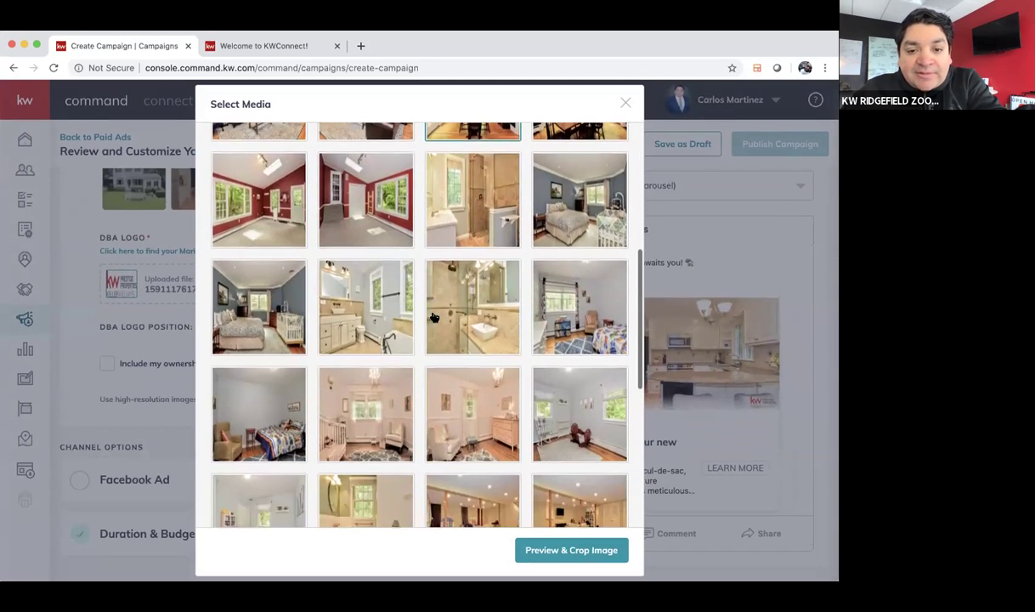
scroll(433, 316, "down", 5)
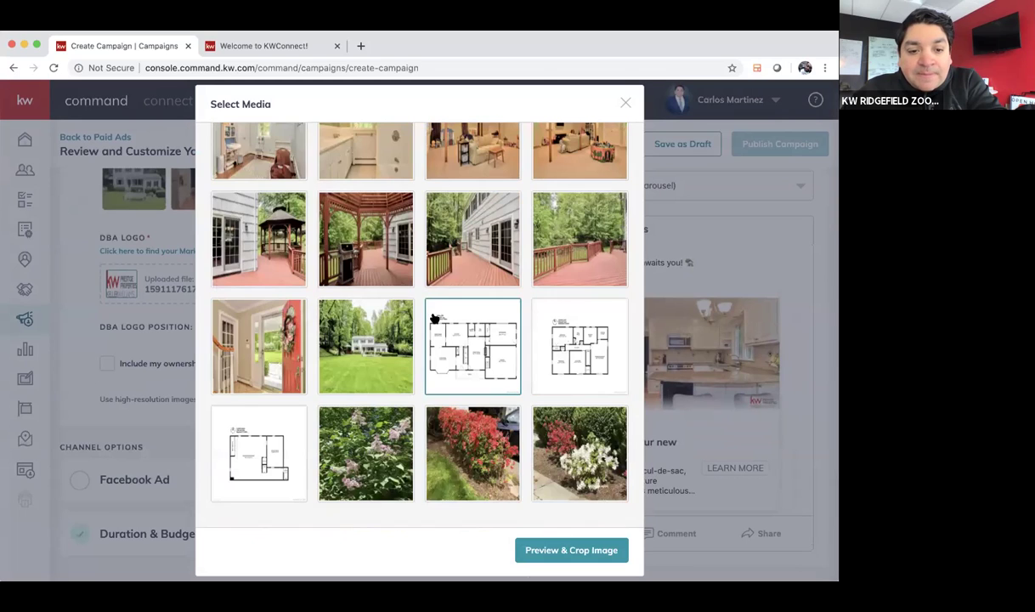
scroll(317, 344, "up", 2)
left_click(365, 335)
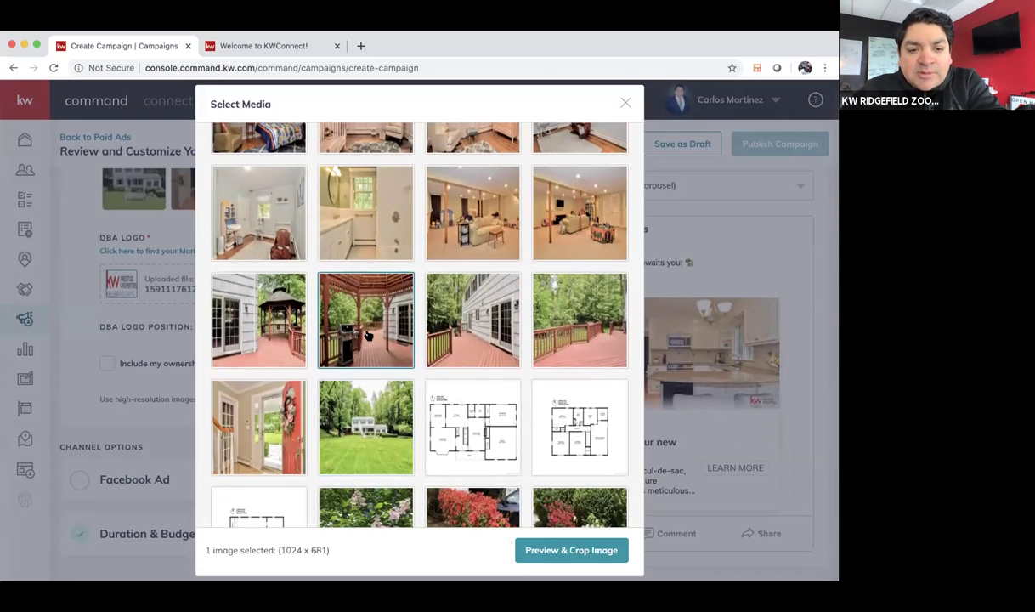
left_click(562, 543)
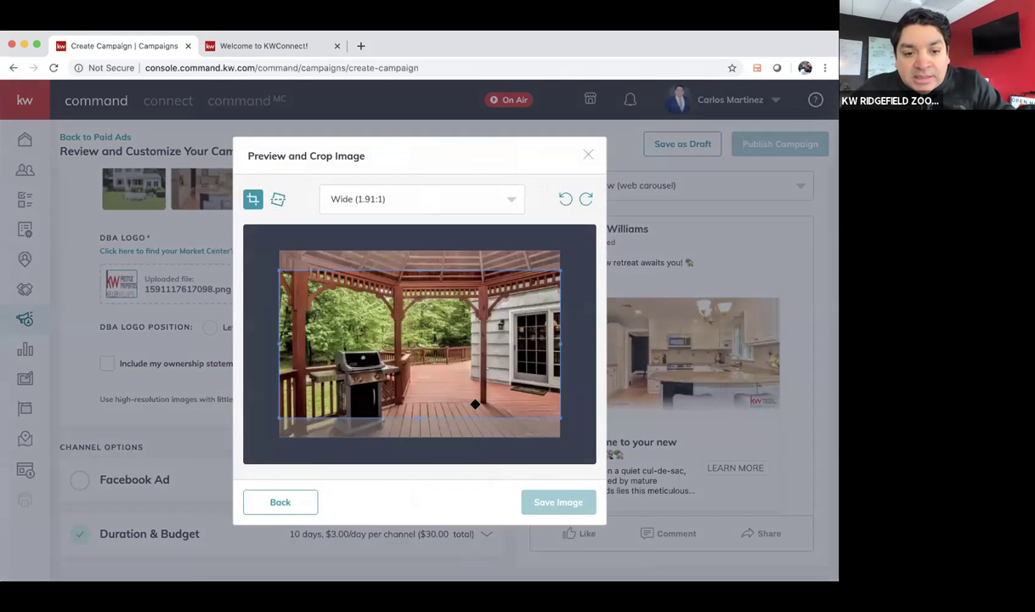
left_click_drag(477, 396, 479, 418)
left_click(558, 503)
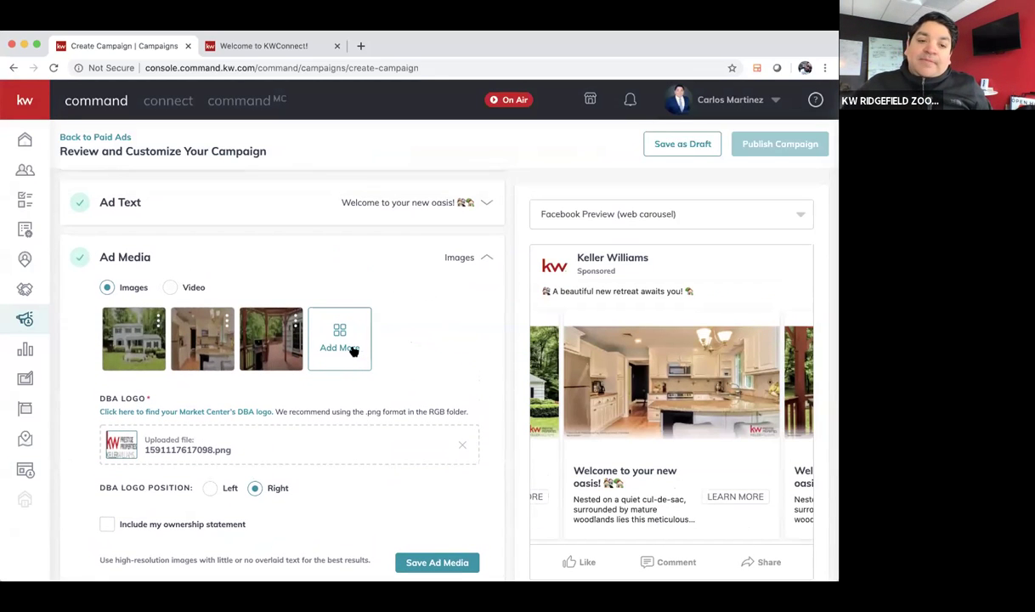
- Add the bright-windows kitchen photo, with its crop shifted toward the bottom
left_click(351, 350)
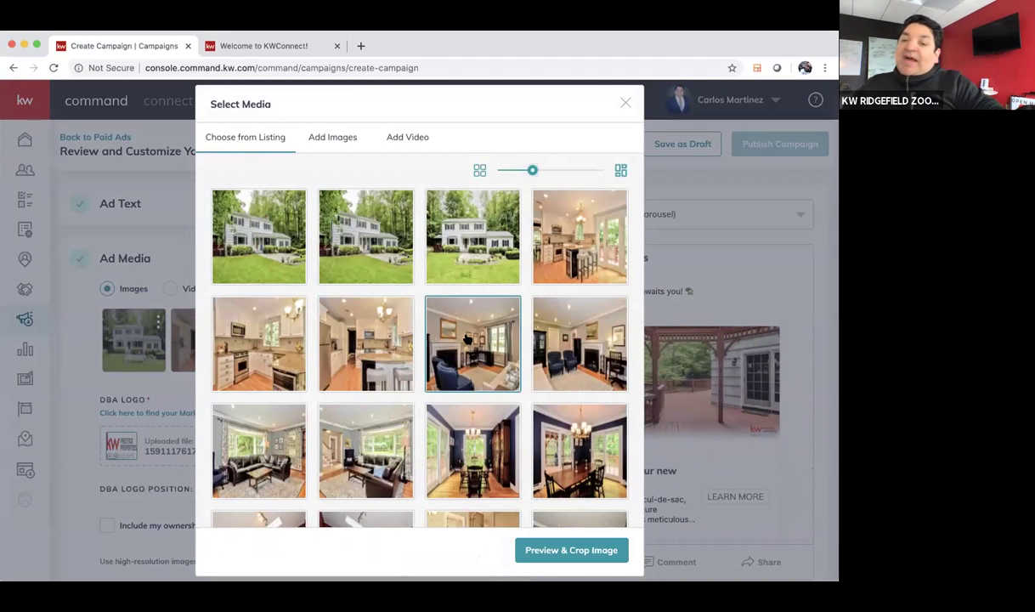
left_click(579, 274)
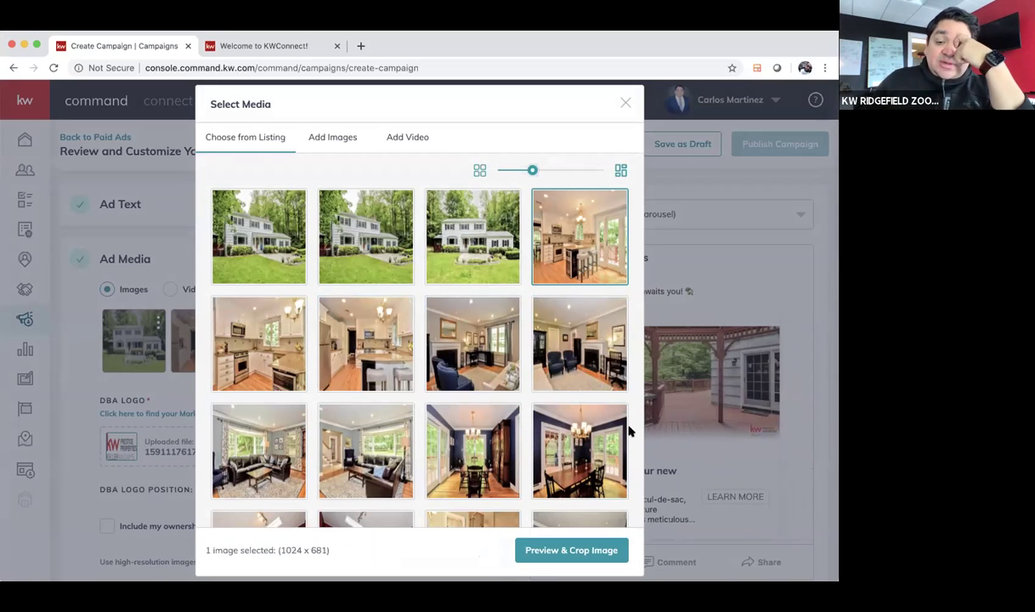
left_click(569, 545)
left_click_drag(484, 341, 484, 360)
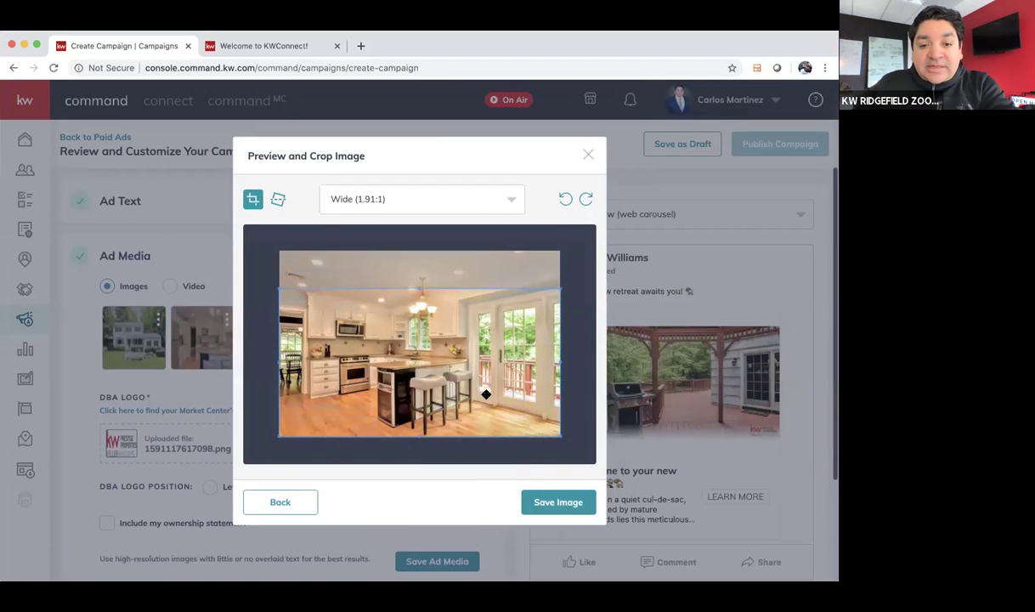
left_click(563, 502)
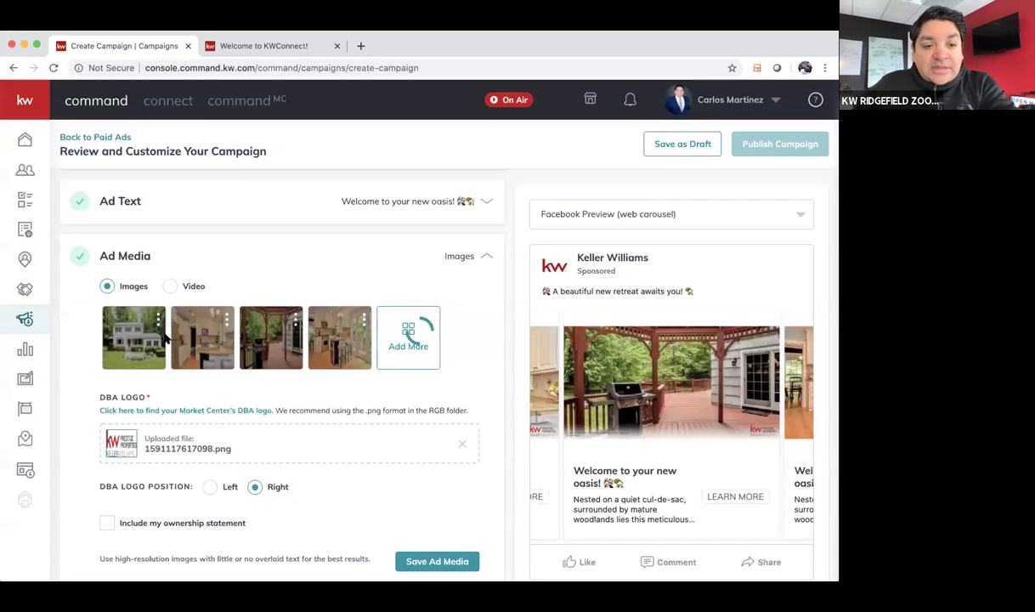
- Delete the old kitchen image and drag the new kitchen photo into slot two
left_click(225, 320)
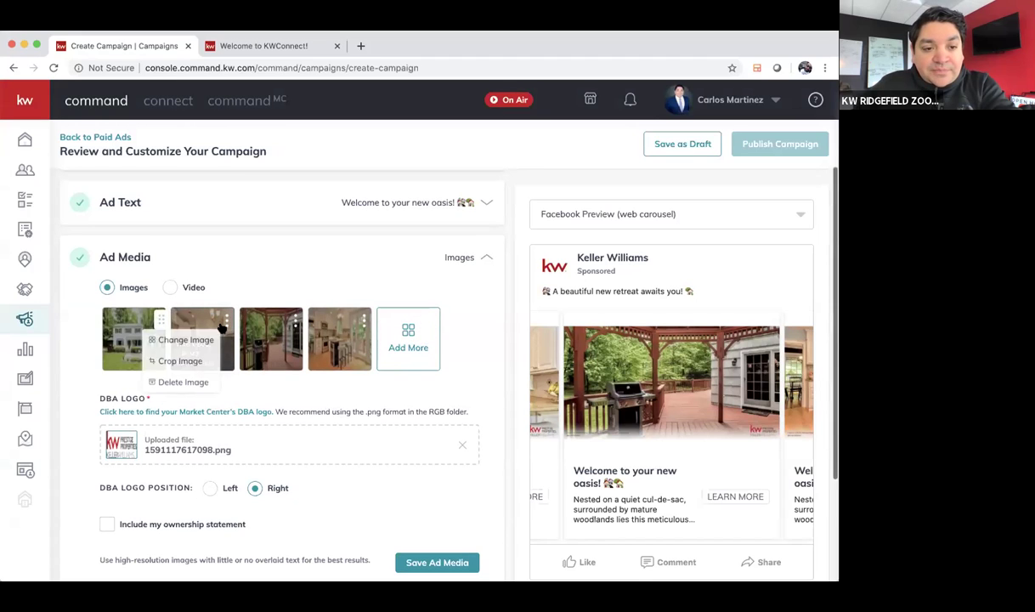
left_click(179, 383)
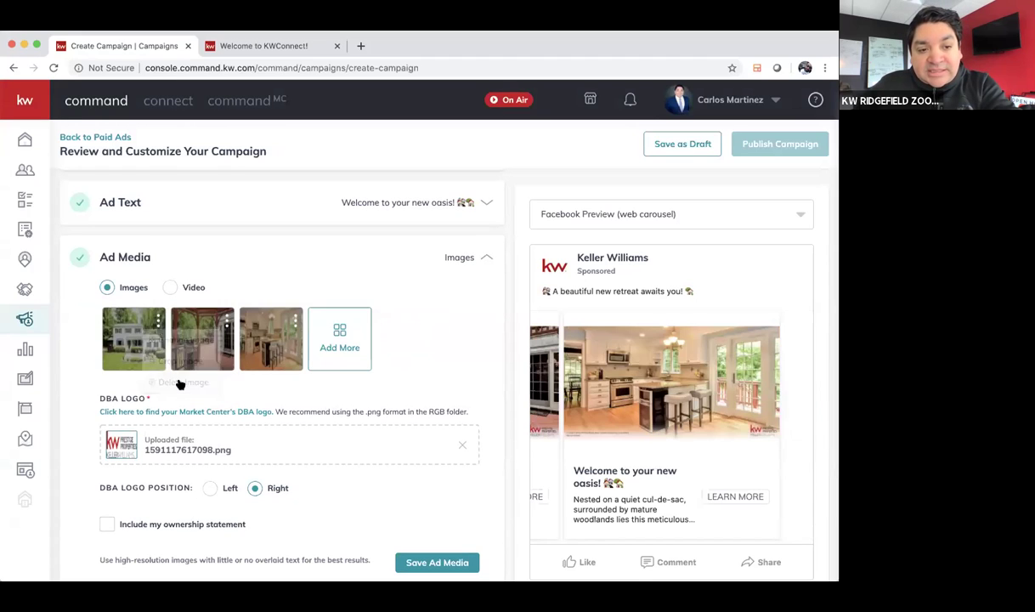
left_click(295, 322)
left_click_drag(279, 306, 203, 331)
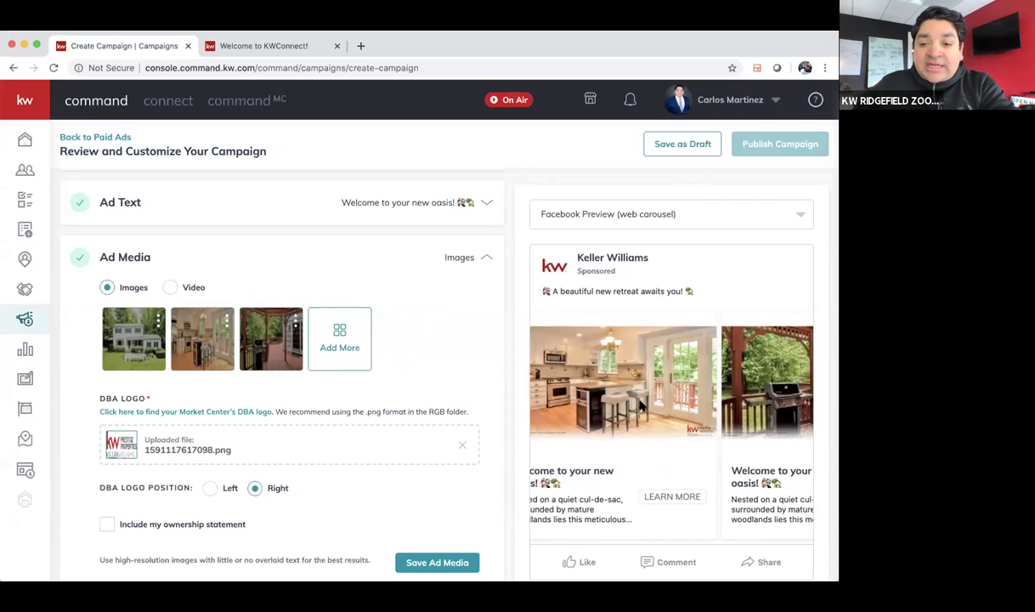
- Add the red-walled room photo with a wide crop, adjusting the frame, and save it
left_click(338, 340)
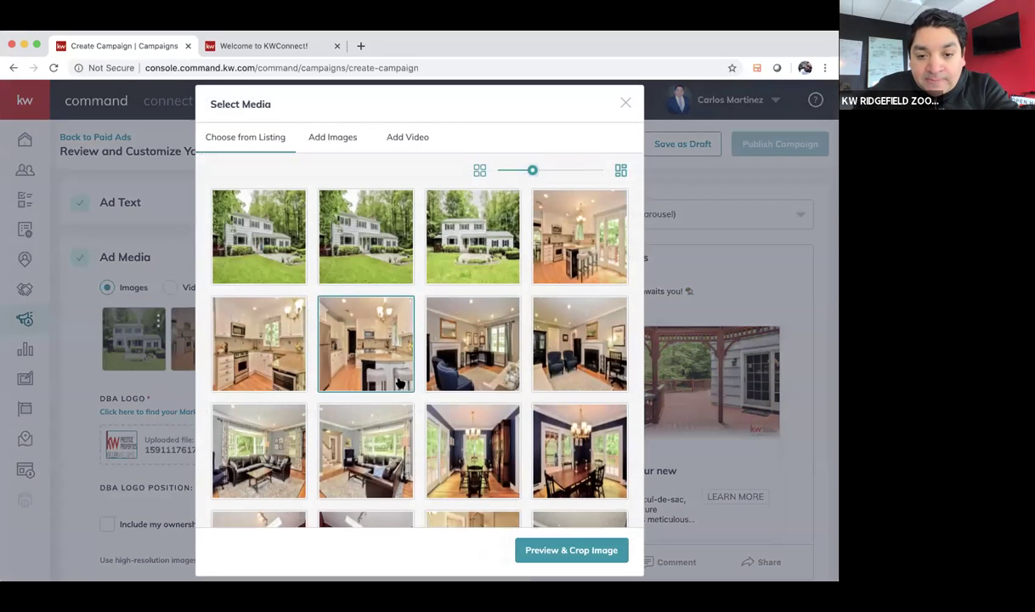
scroll(399, 383, "down", 2)
scroll(534, 411, "down", 3)
left_click(533, 411)
scroll(533, 411, "down", 5)
scroll(533, 411, "down", 5)
scroll(534, 411, "down", 3)
scroll(533, 411, "up", 8)
scroll(534, 411, "up", 3)
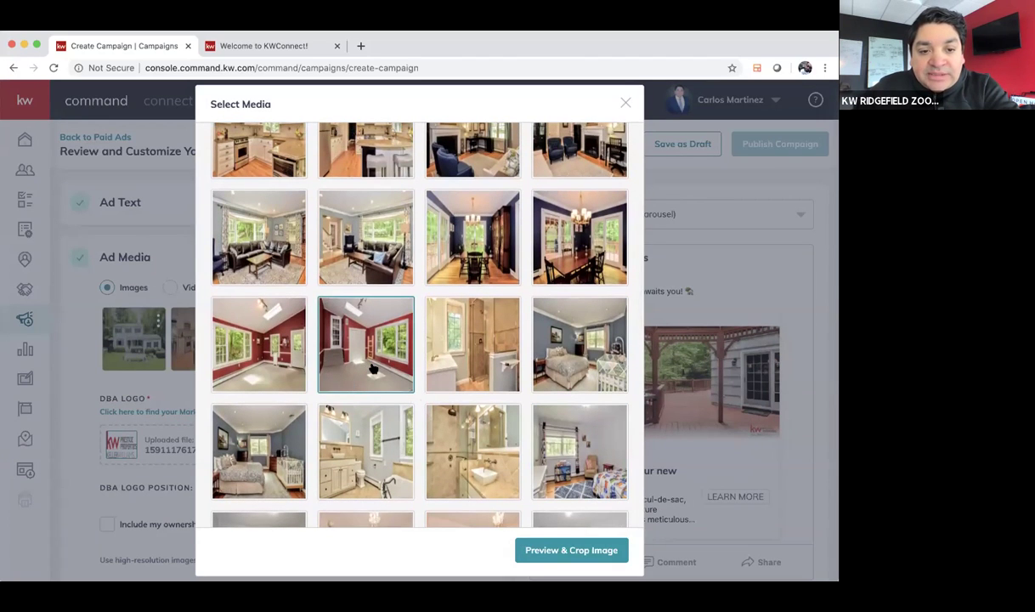
left_click(373, 369)
left_click(570, 548)
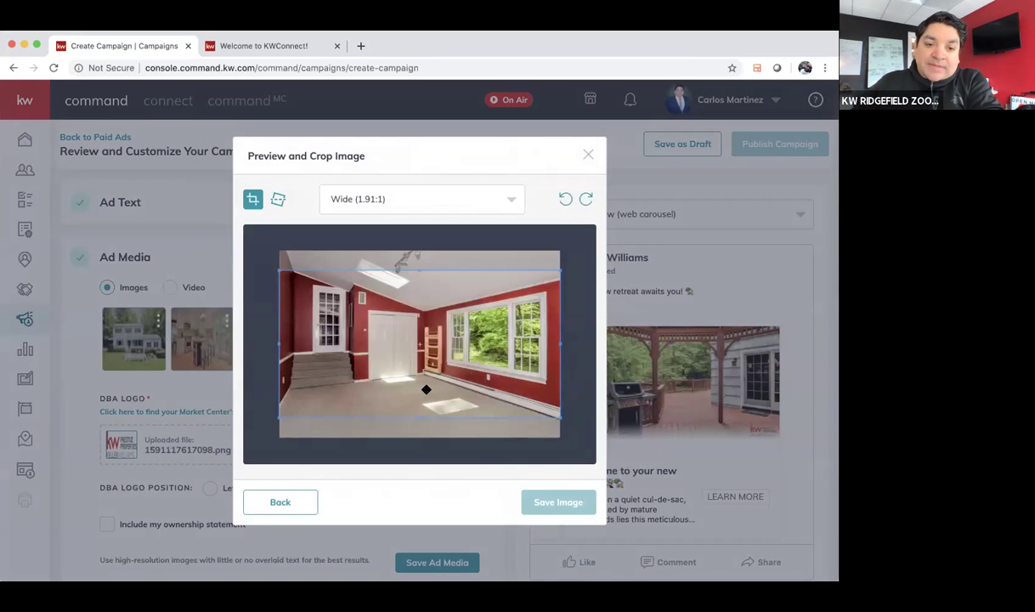
mouse_move(426, 389)
left_mouse_down()
mouse_move(427, 375)
mouse_move(421, 393)
left_mouse_up()
left_click(528, 502)
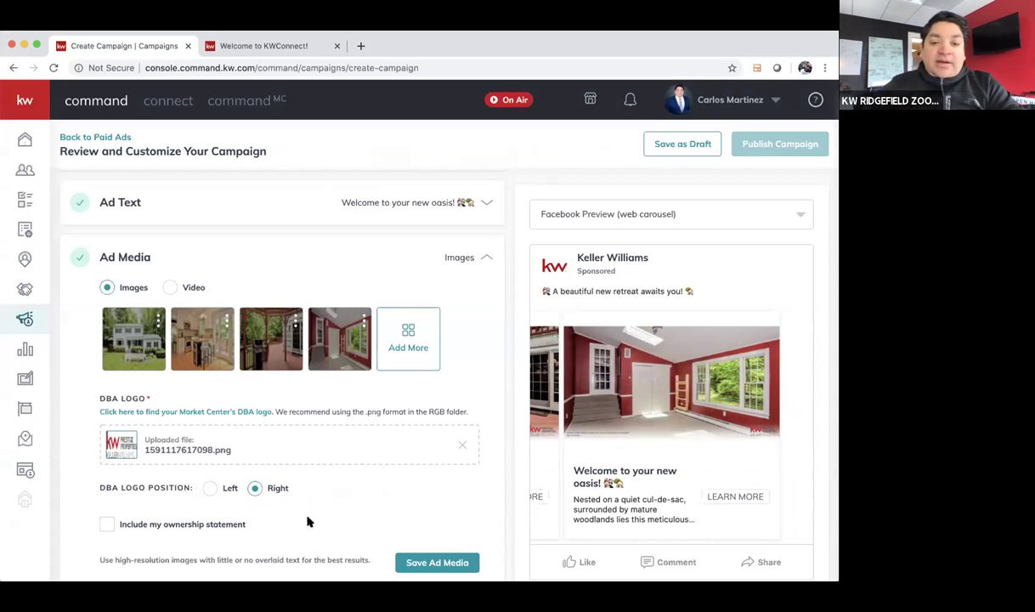
- Save the chosen ad images, then set the Facebook ad to post from the Get Command page
scroll(408, 522, "down", 2)
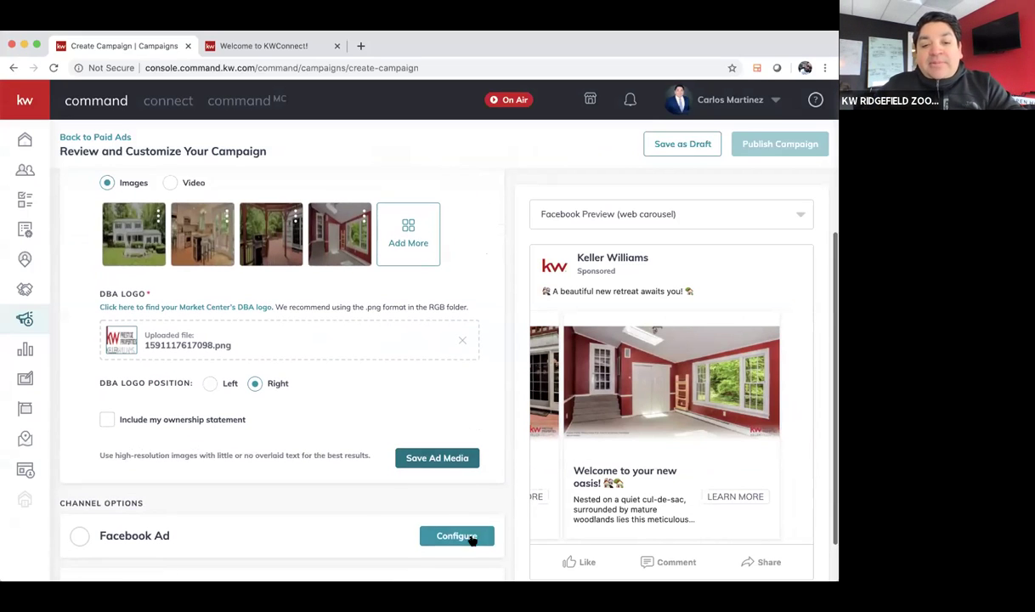
left_click(435, 457)
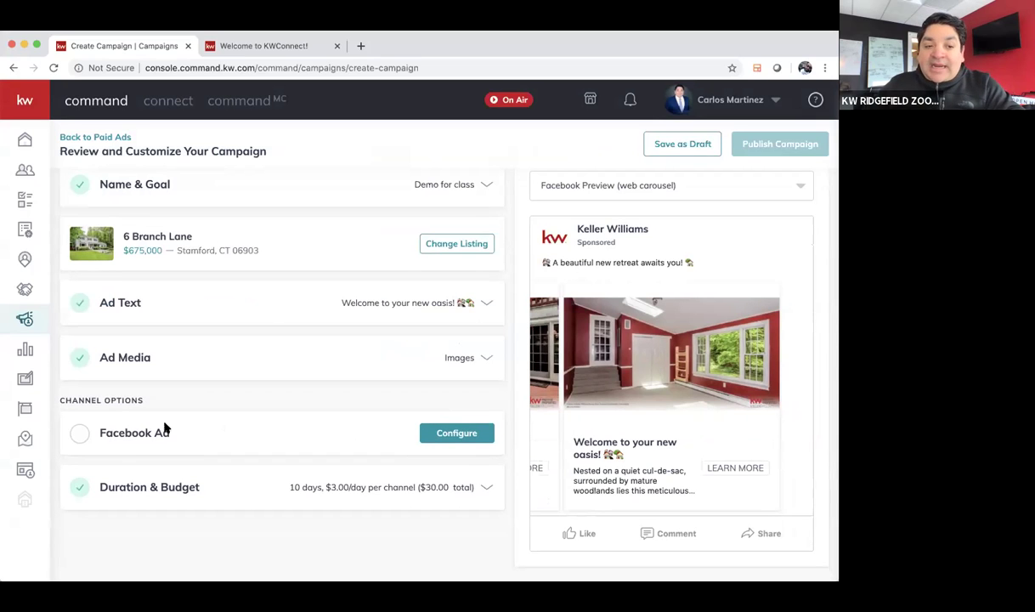
left_click(439, 432)
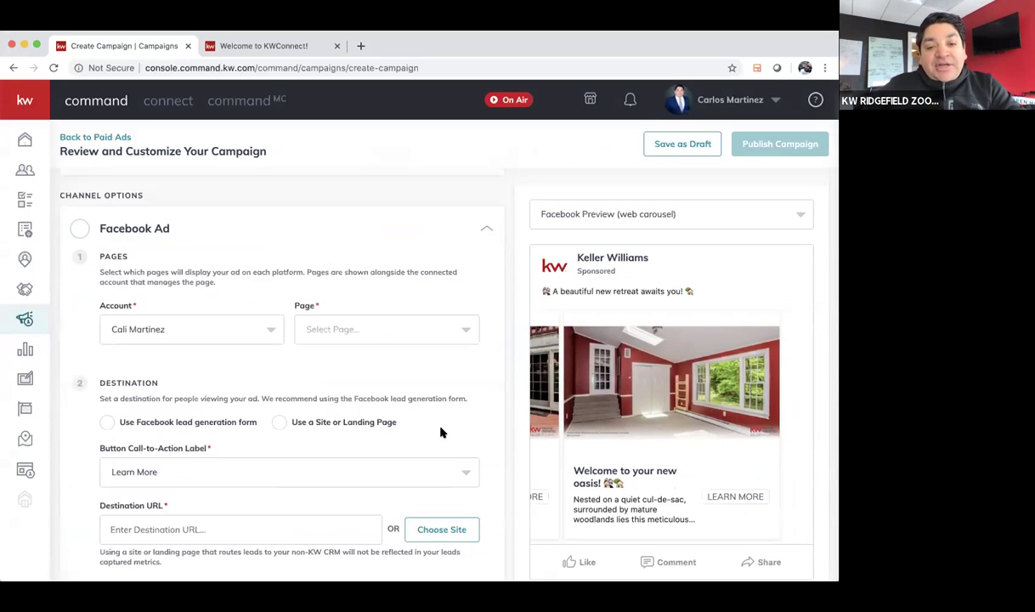
left_click(362, 329)
scroll(378, 418, "down", 5)
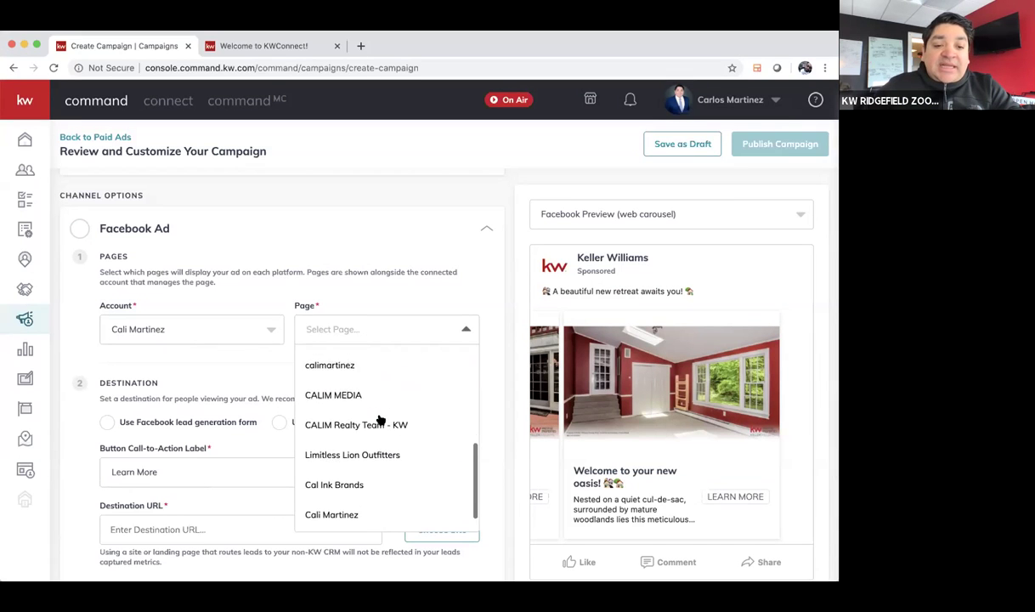
scroll(380, 420, "down", 2)
scroll(380, 419, "up", 10)
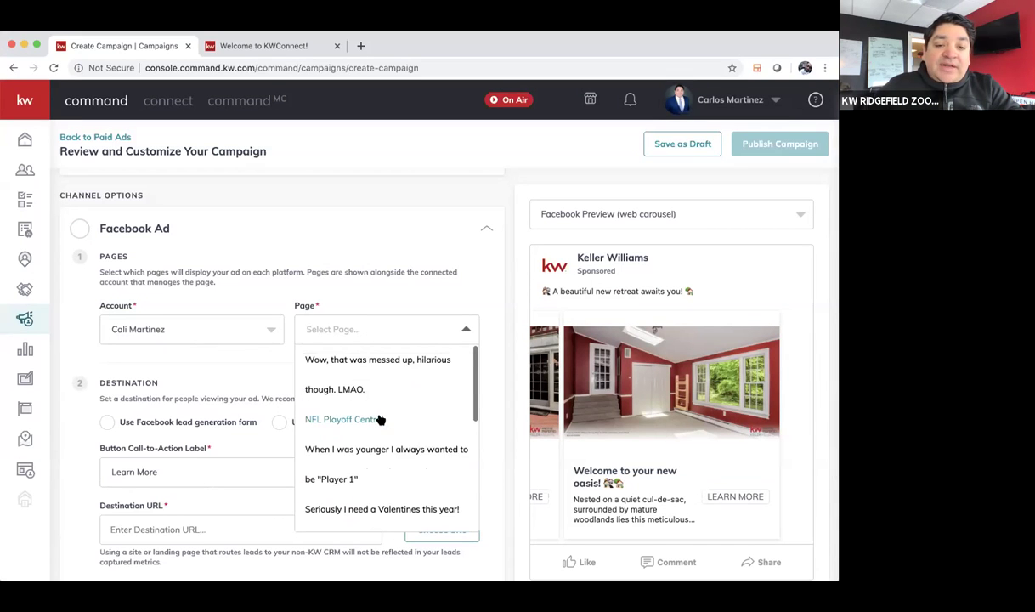
scroll(387, 459, "down", 4)
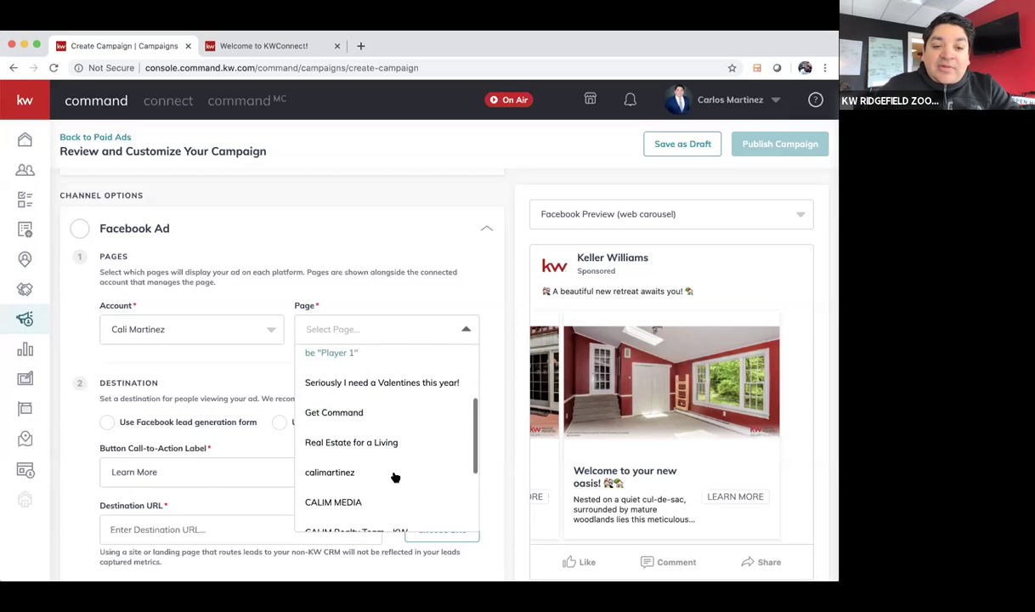
left_click(349, 400)
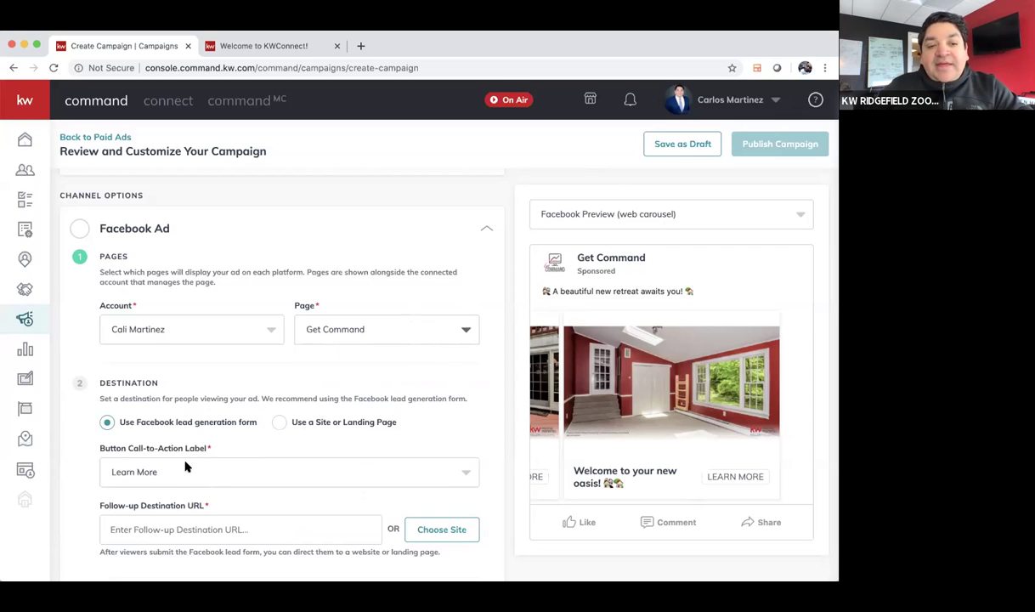
left_click(204, 337)
left_click(243, 360)
scroll(263, 374, "down", 3)
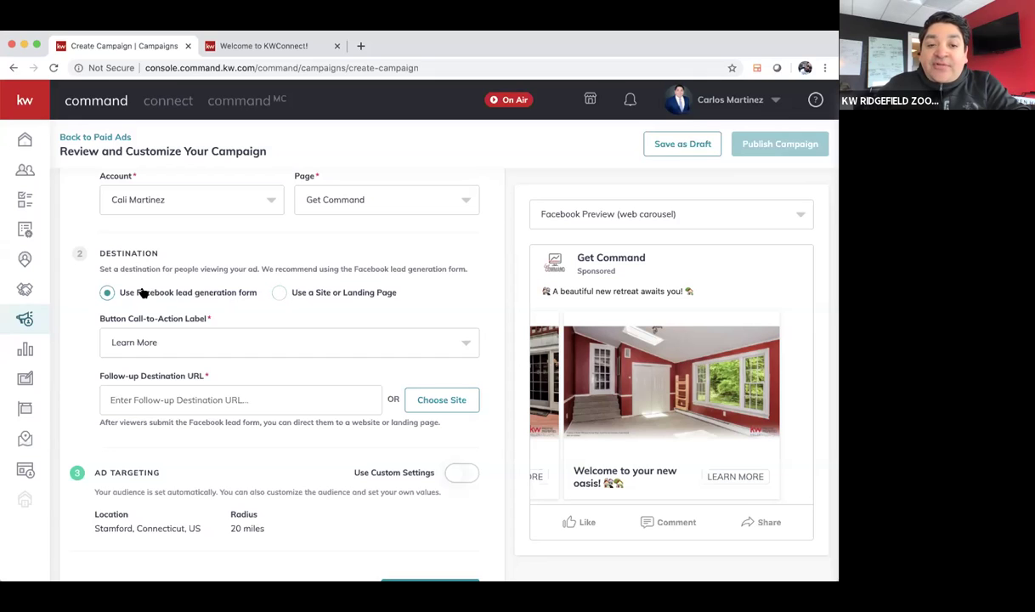
left_click(276, 293)
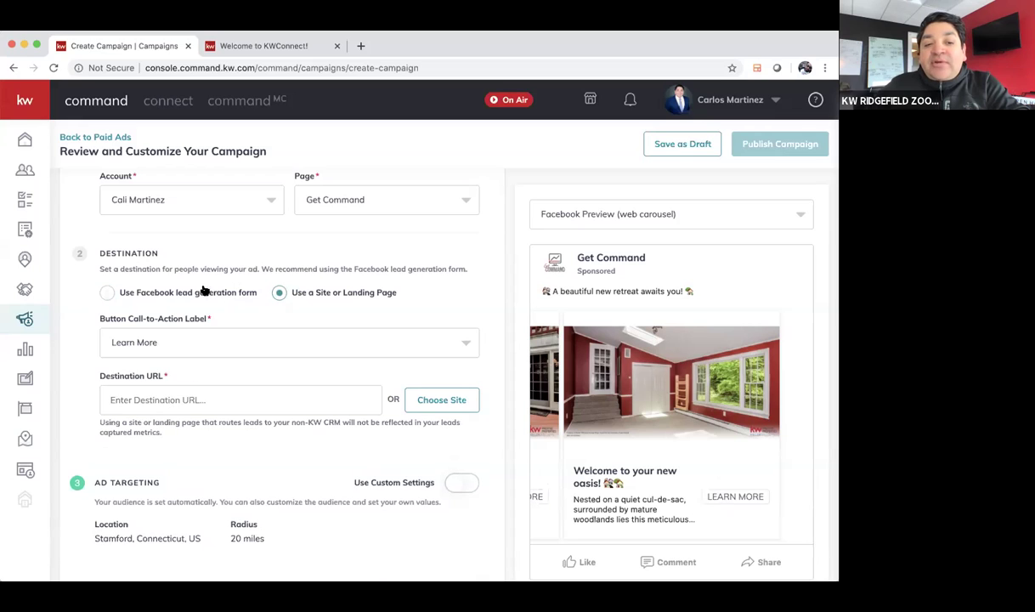
left_click(106, 294)
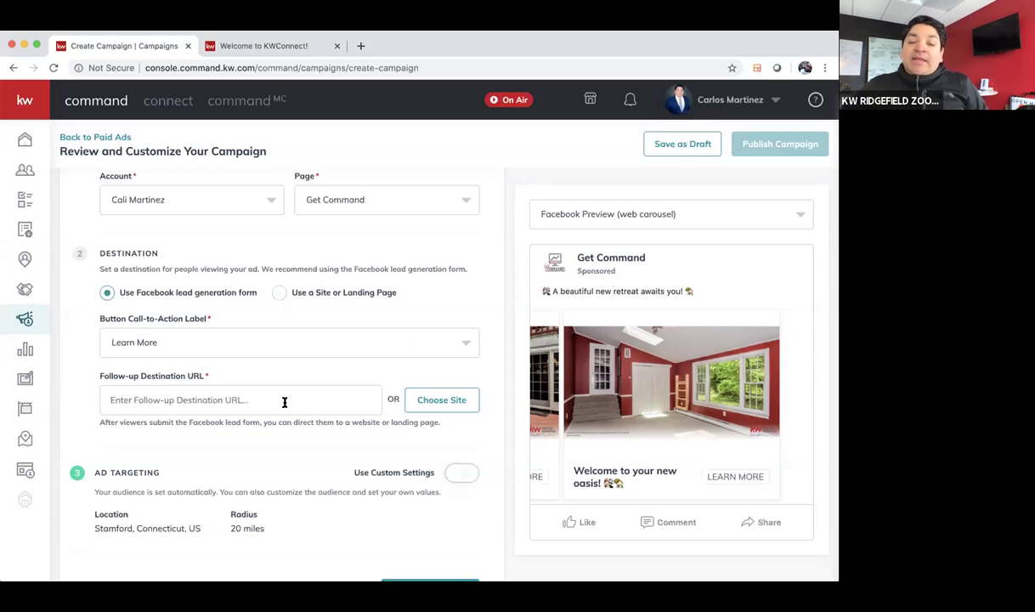
left_click(279, 293)
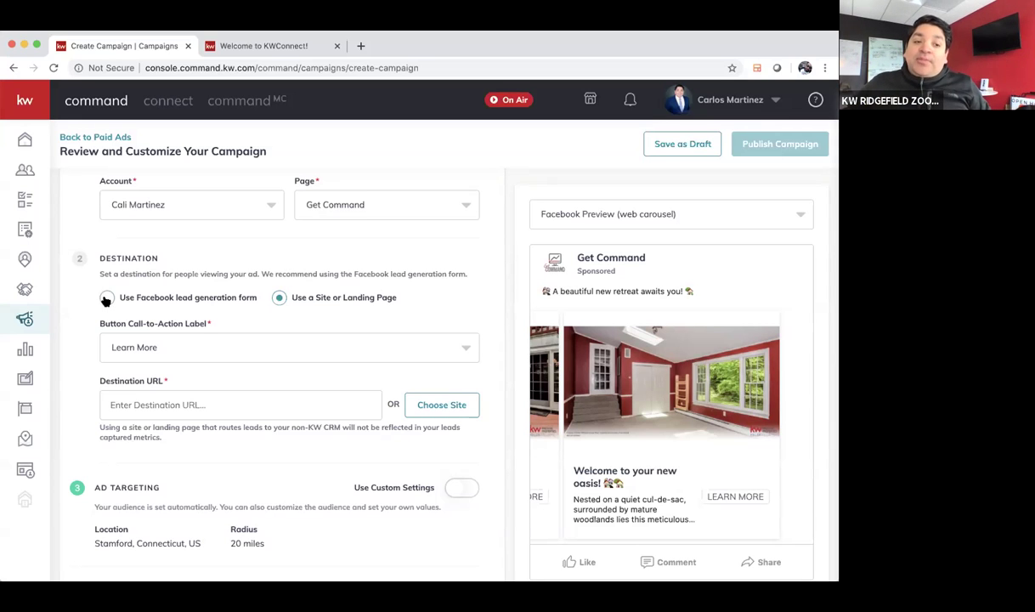
left_click(106, 298)
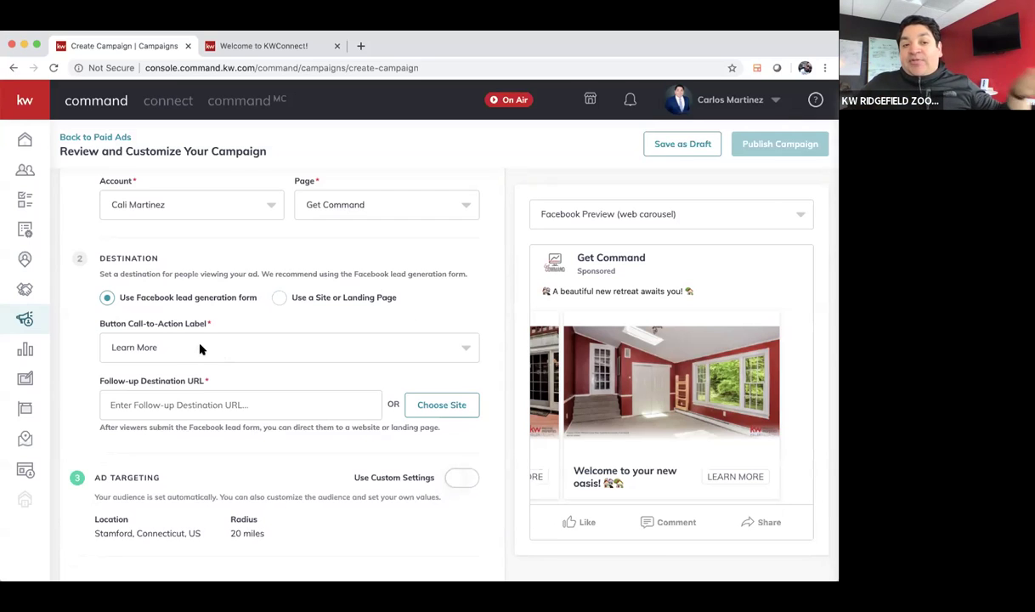
- Keep Learn More as the Facebook ad's call-to-action button label
left_click(200, 348)
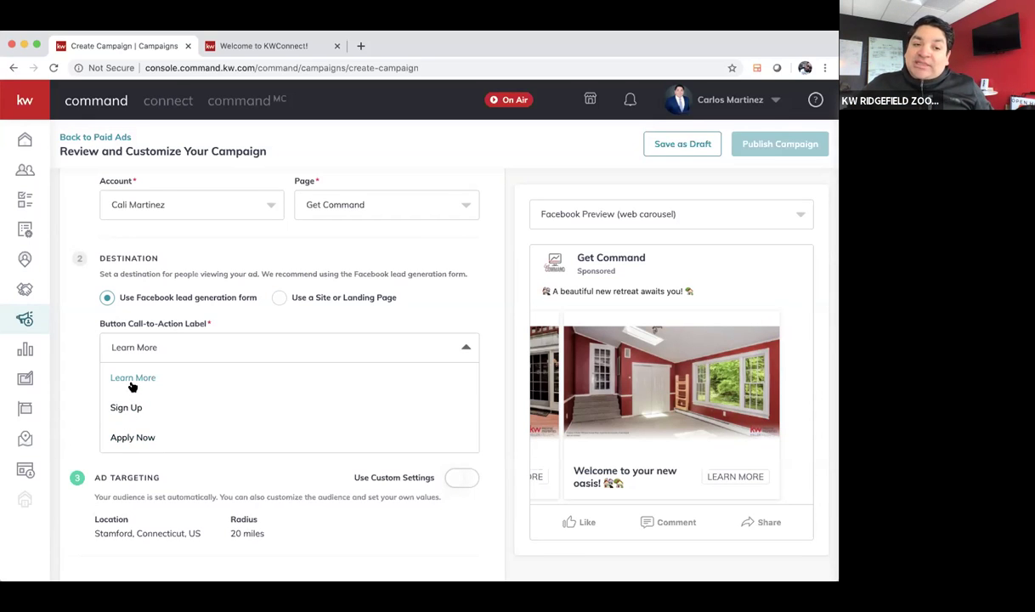
left_click(174, 297)
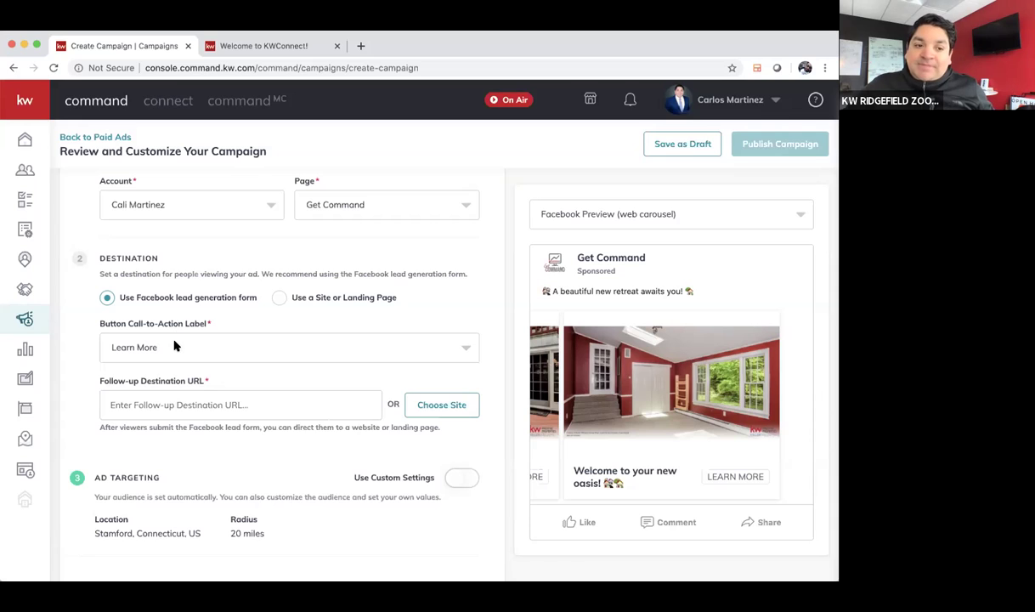
left_click(176, 346)
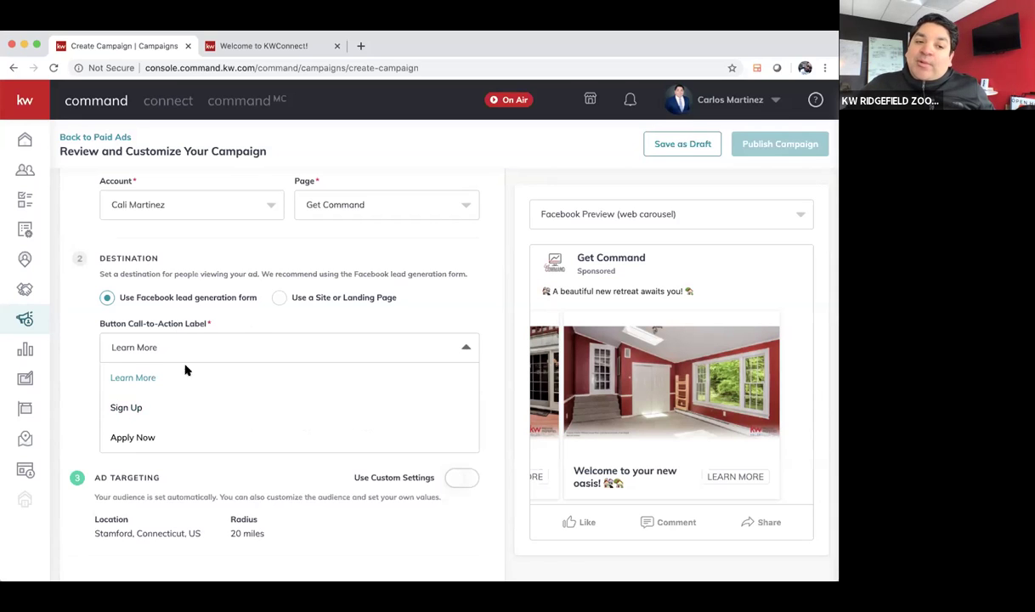
left_click(178, 352)
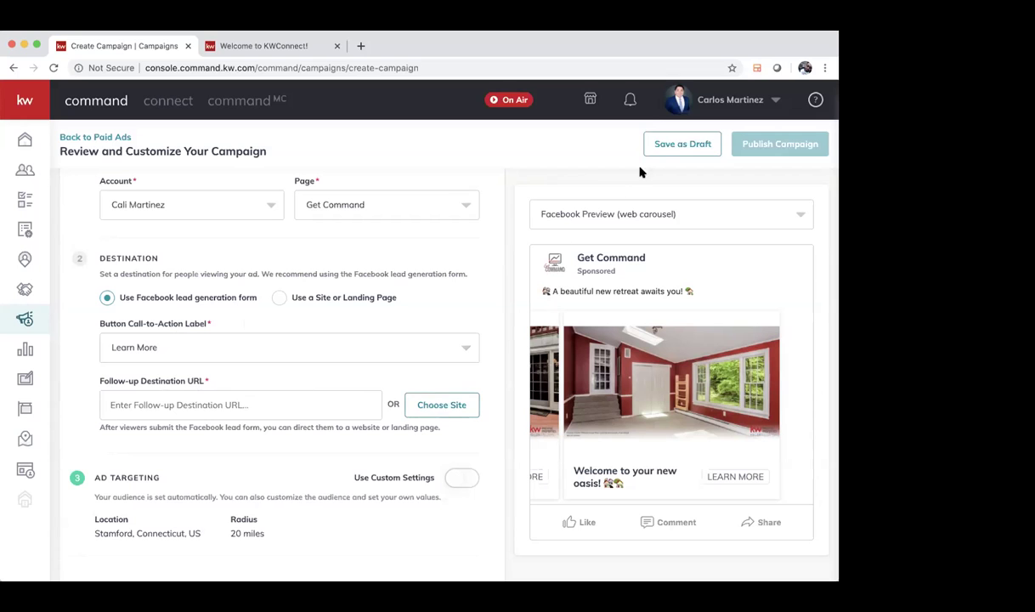
- Confirm saving 'Demo for class' as a draft and check its Goal column in Paid Campaigns
left_click(680, 146)
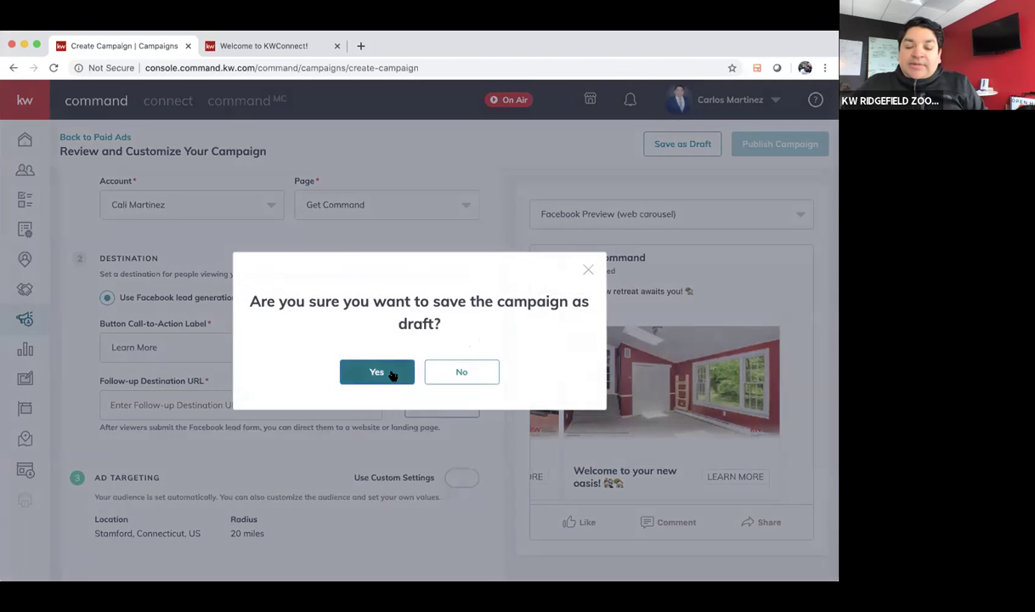
left_click(388, 374)
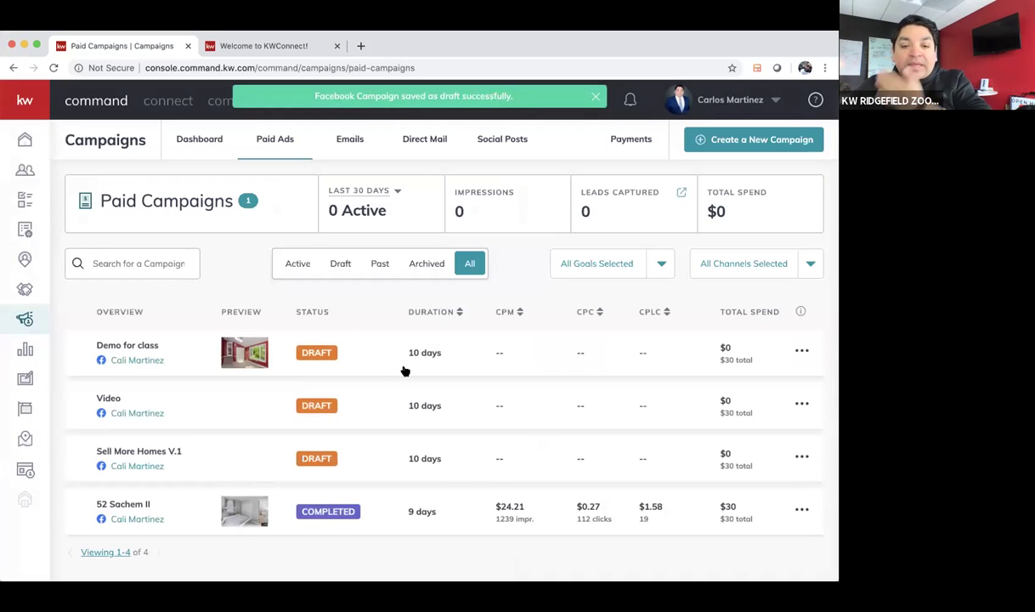
scroll(250, 497, "down", 1)
scroll(338, 529, "right", 3)
scroll(335, 528, "left", 3)
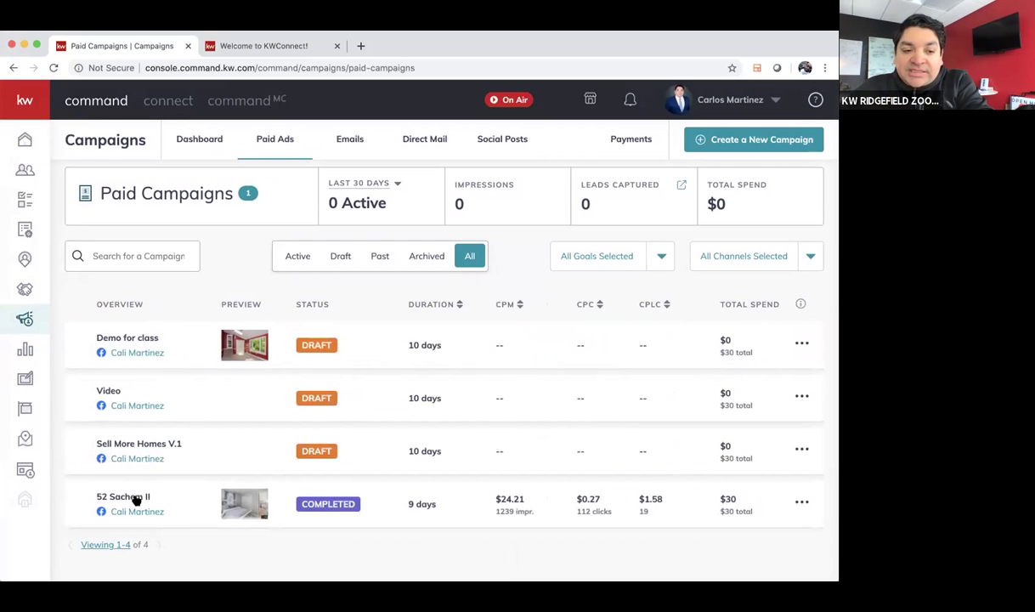
scroll(151, 498, "right", 3)
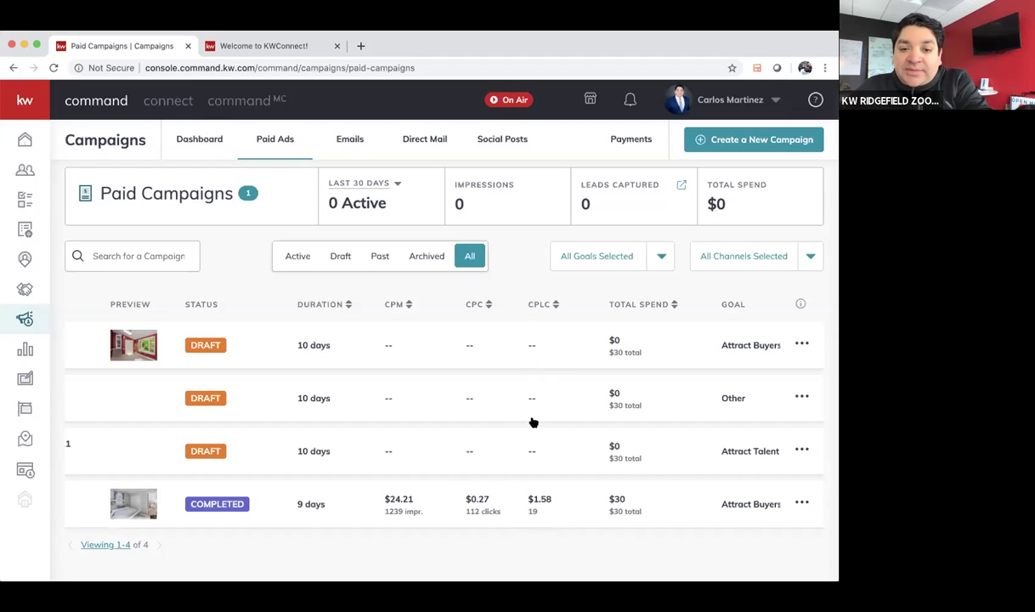
- Open the completed campaign's captured leads and show 25 contacts per page so all 19 fit
left_click(531, 513)
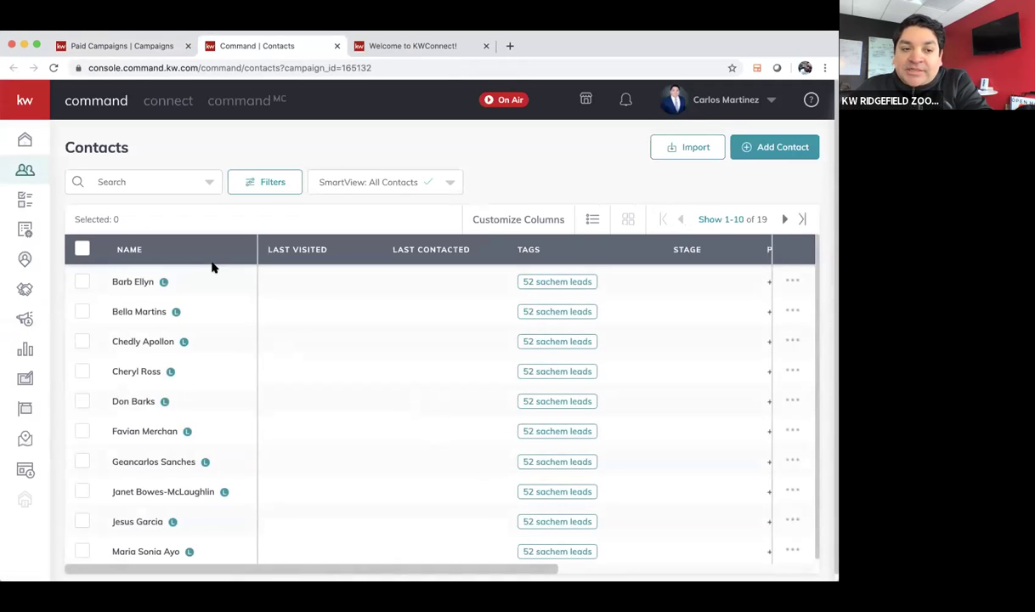
scroll(213, 267, "down", 1)
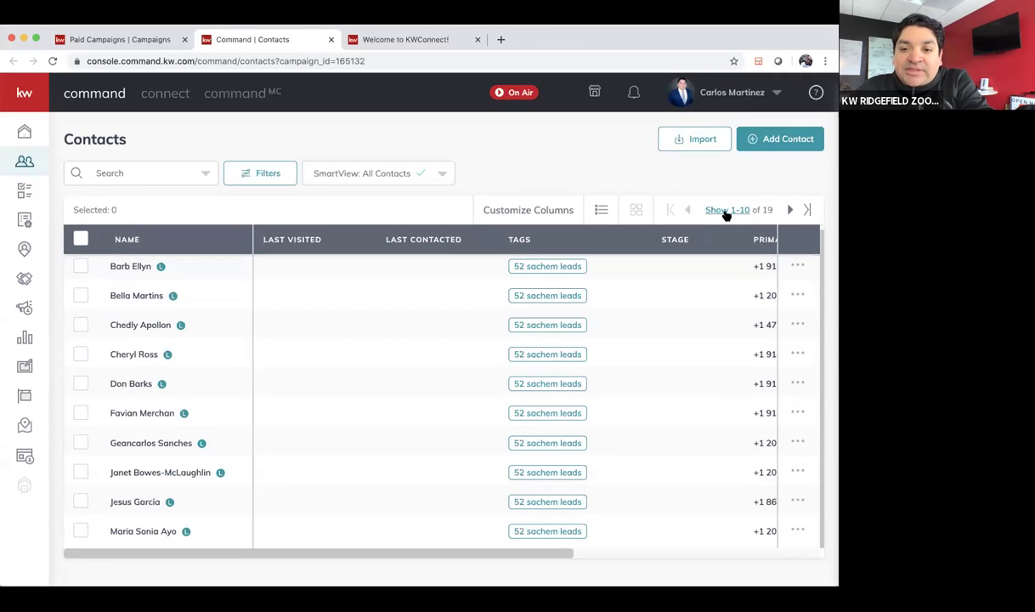
left_click(725, 213)
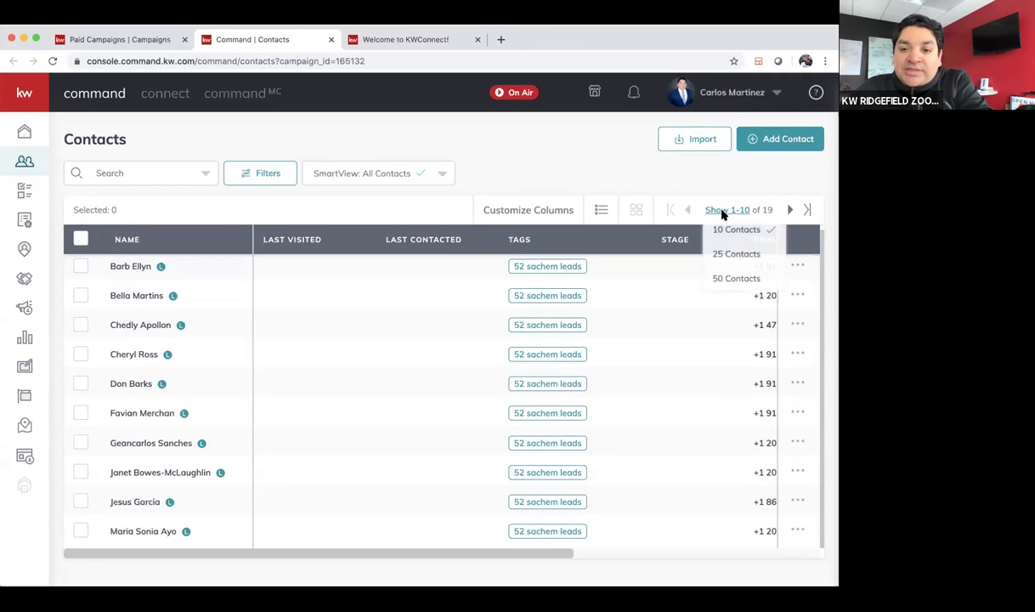
left_click(737, 254)
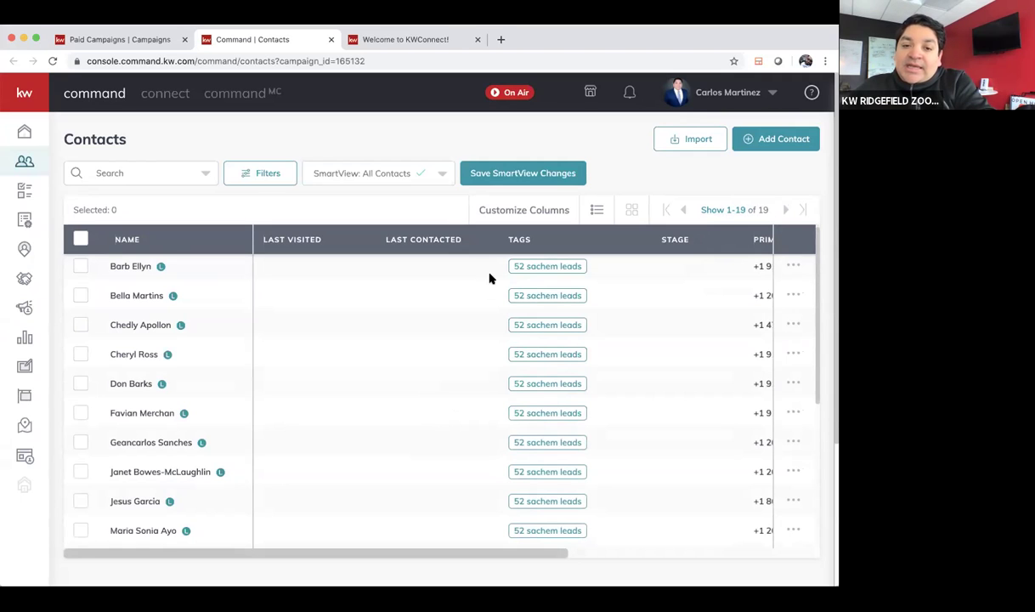
- Select all 19 contacts and start the Add Bulk Tags action
left_click(79, 240)
left_click(198, 209)
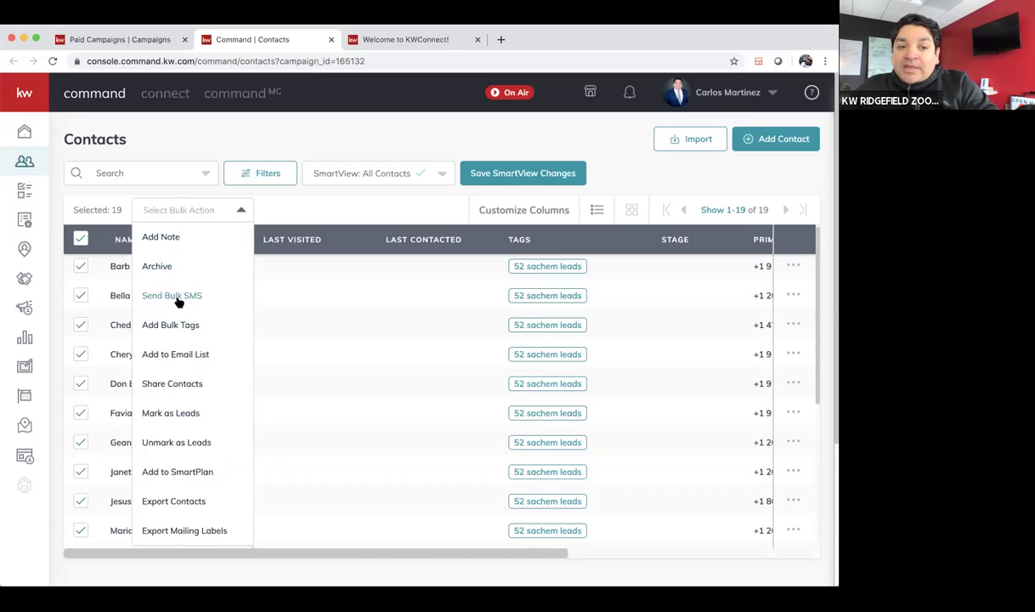
left_click(170, 324)
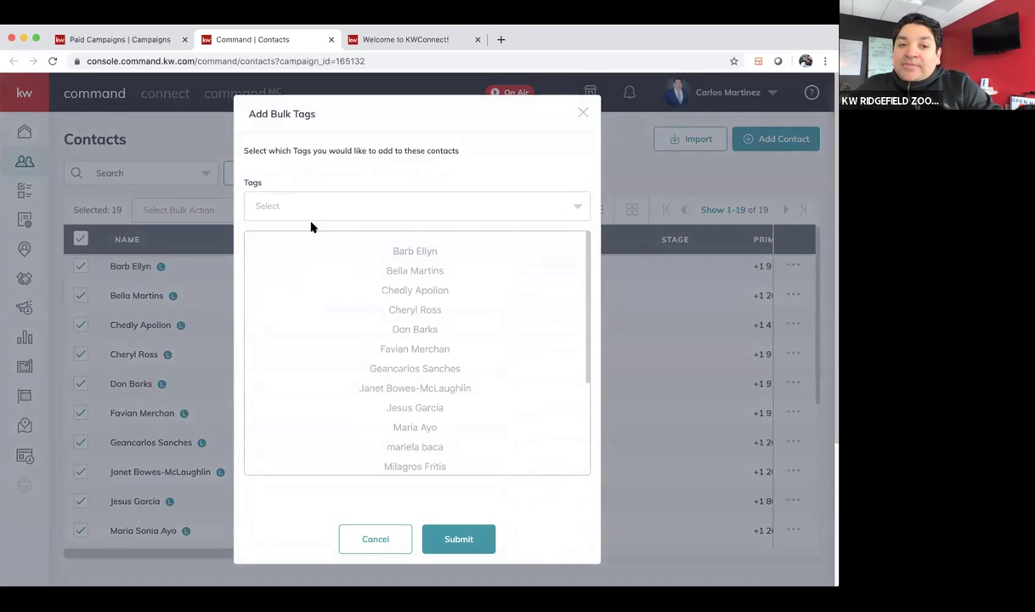
left_click(322, 211)
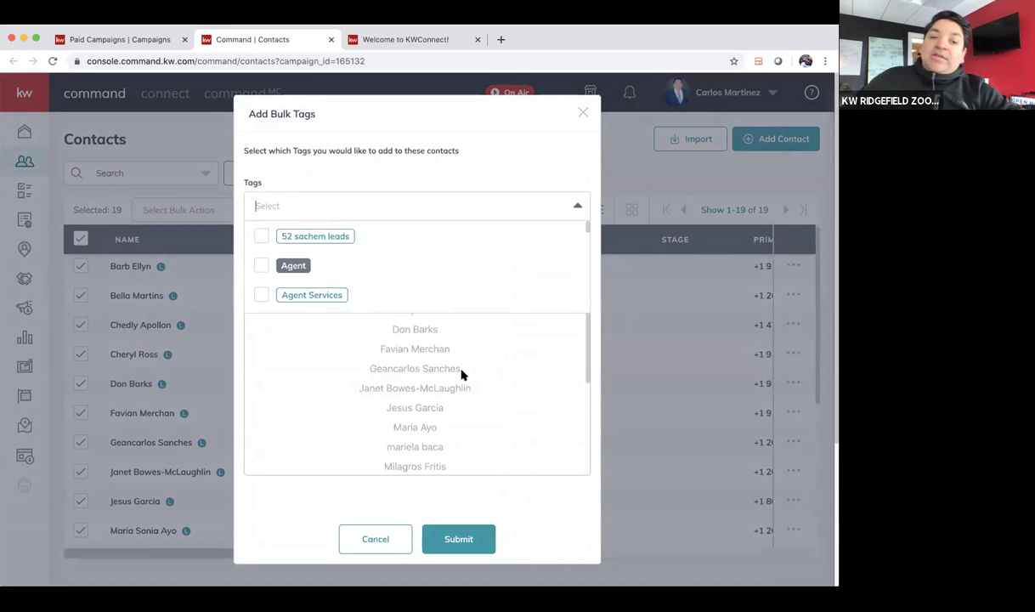
- Try tag text 'Facebook Ad', then 'FBAD', and close the dialog without adding a tag
type("Facebook")
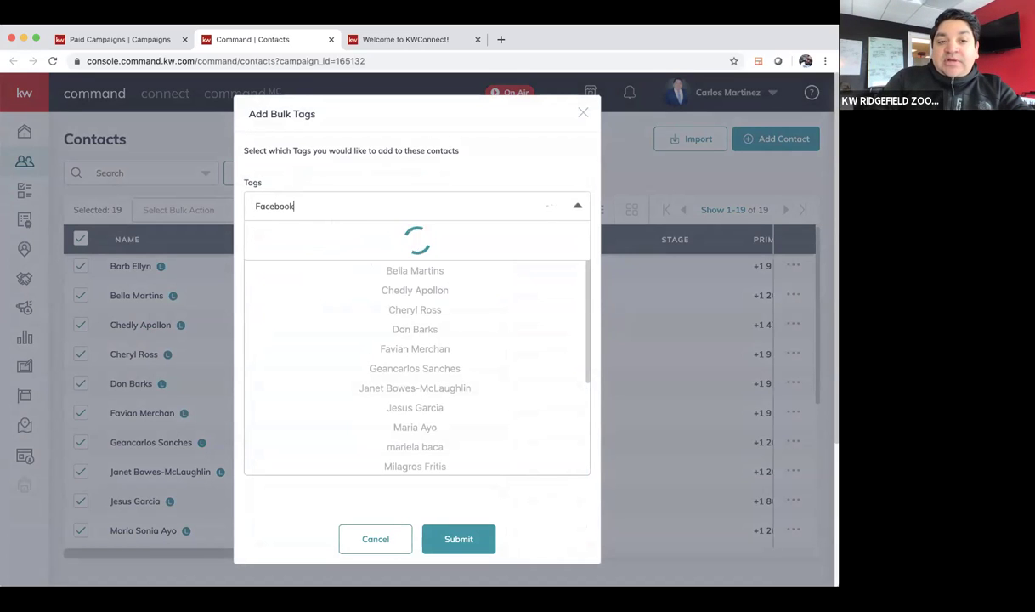
type(" Ad")
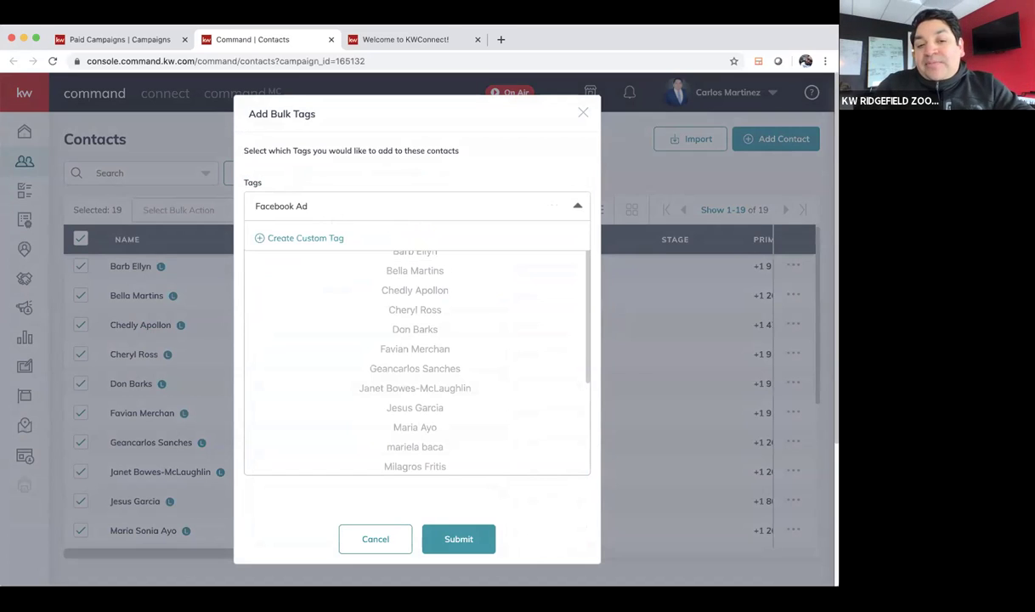
key("super+a")
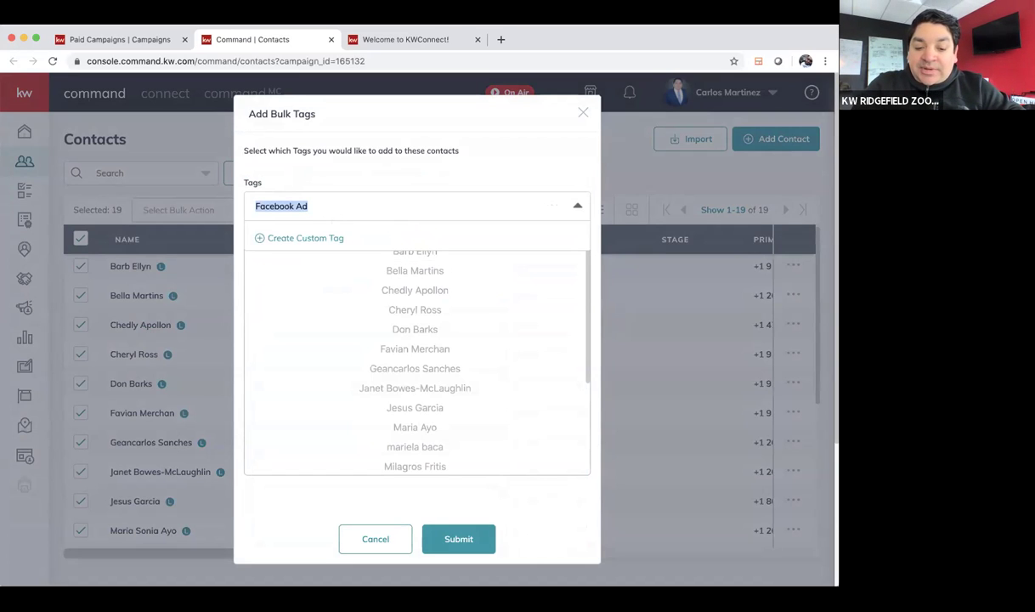
type("FBAD")
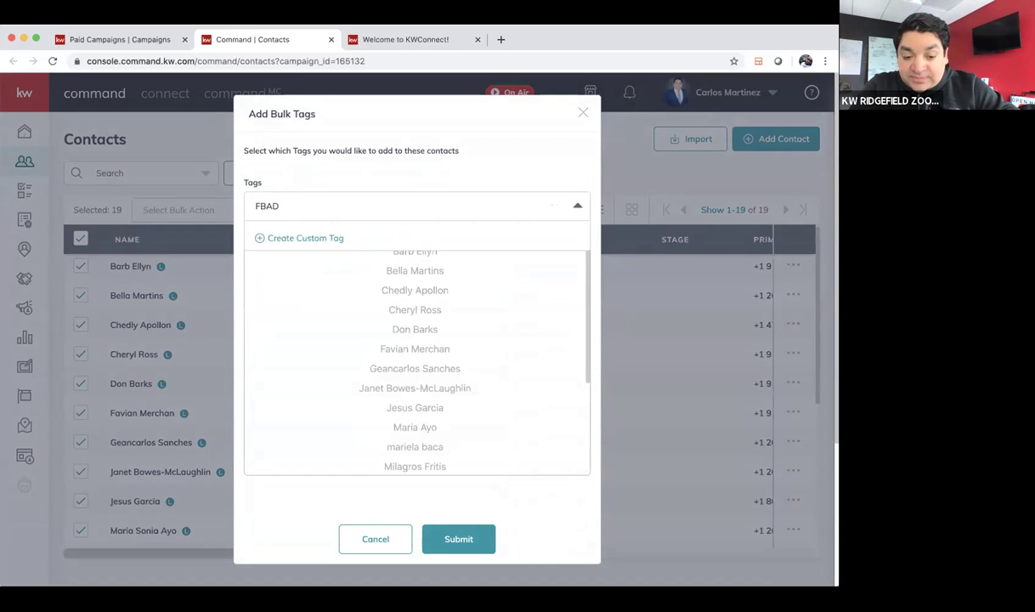
type("52")
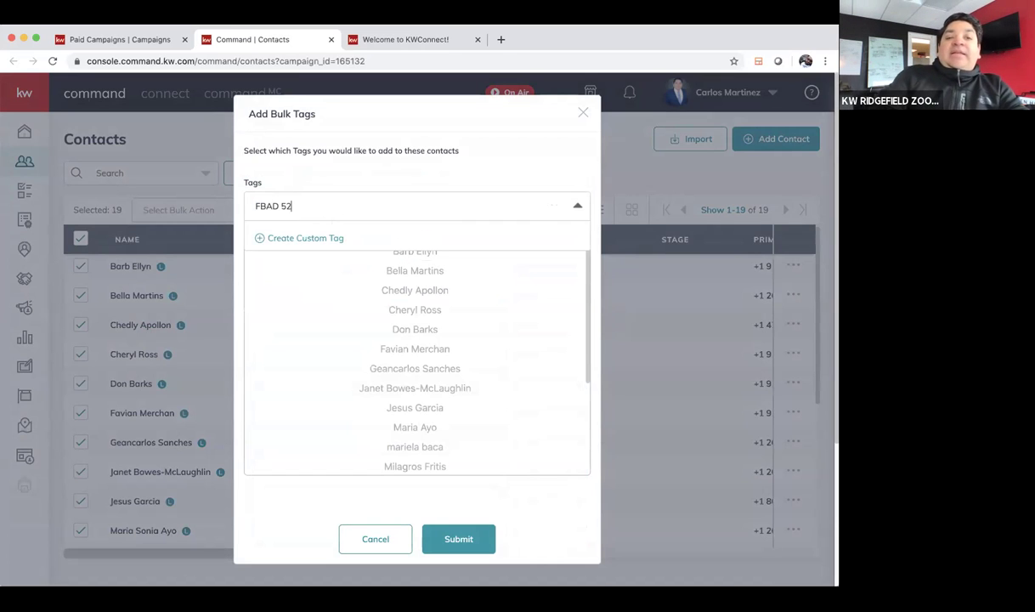
key("BackSpace")
key("BackSpace")
key("BackSpace")
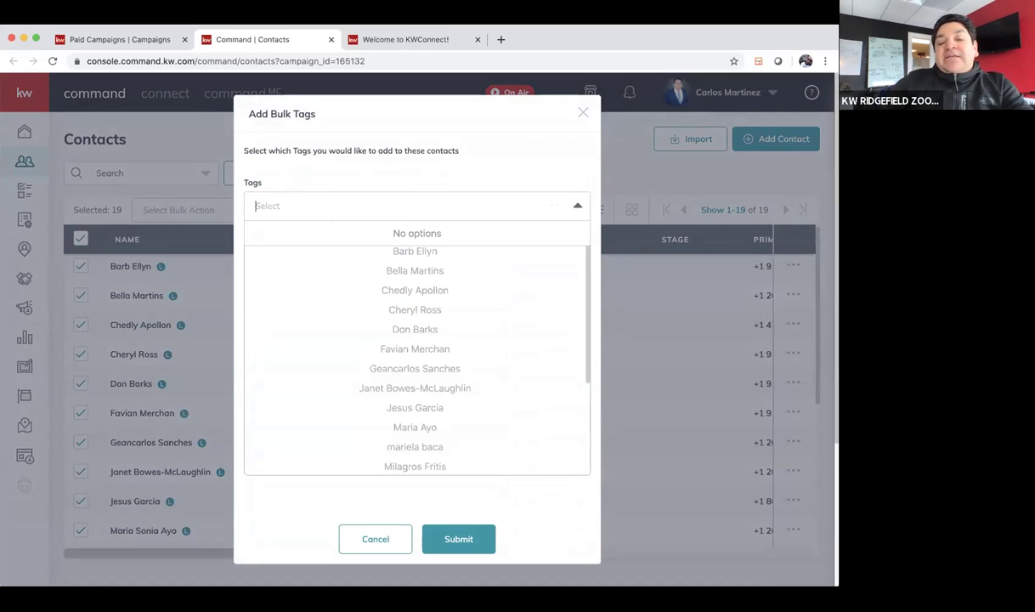
left_click(581, 111)
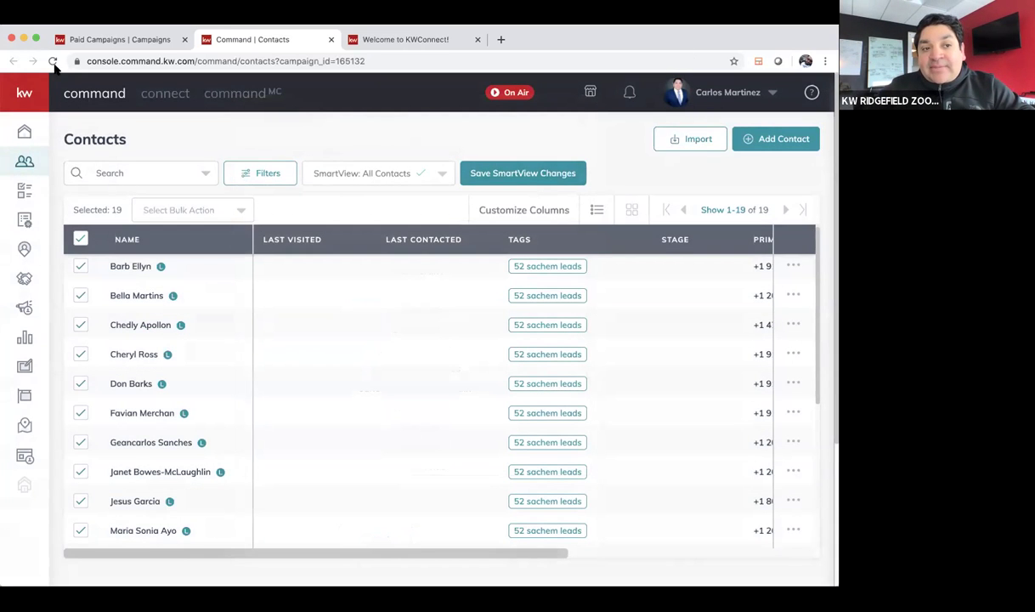
- Export the 52 Sachem II paid campaign's leads as 52 Sachem II.csv from Paid Ads
left_click(23, 308)
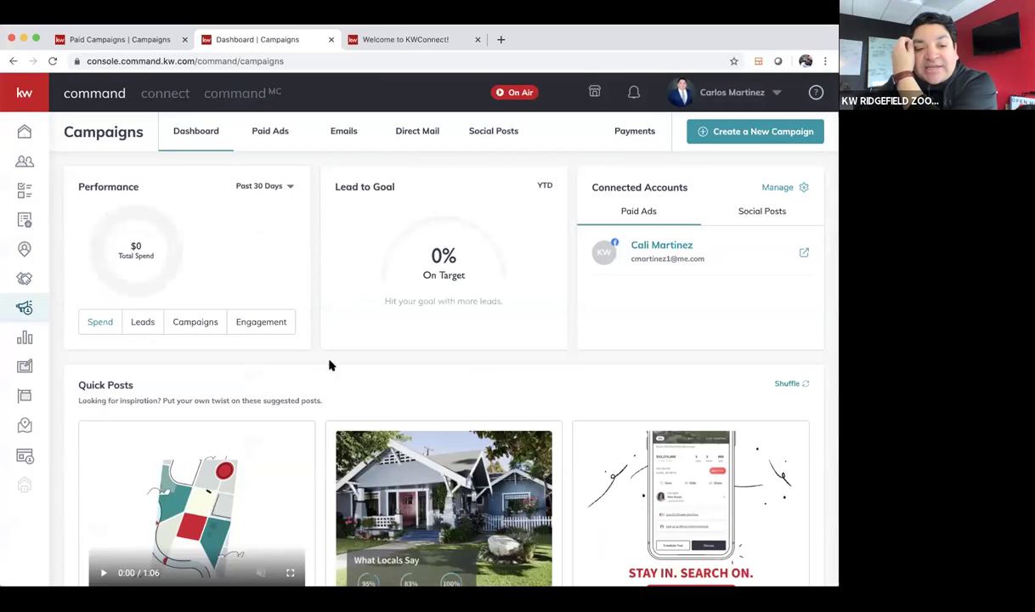
left_click(278, 132)
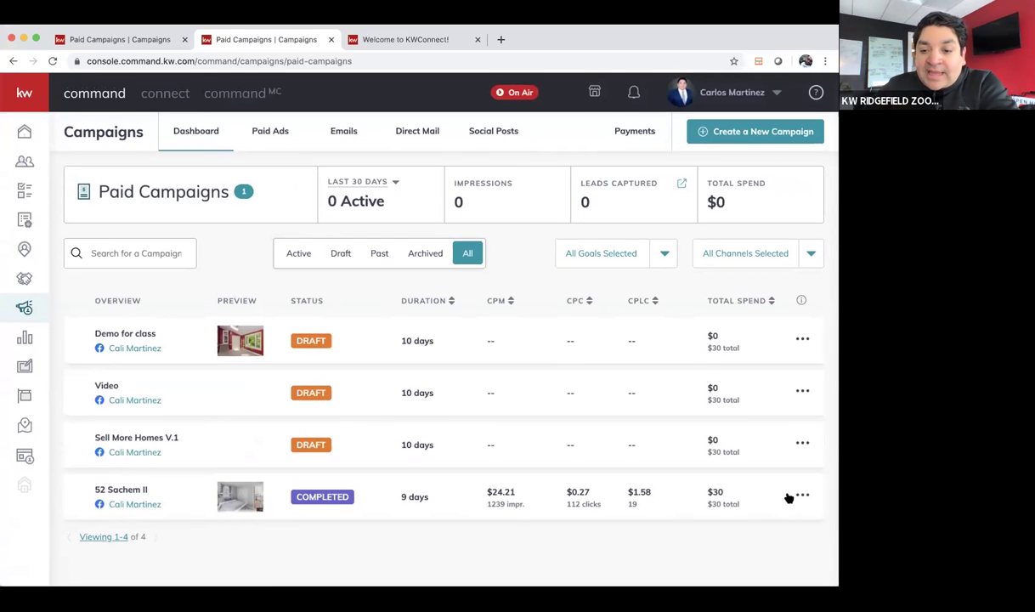
left_click(801, 495)
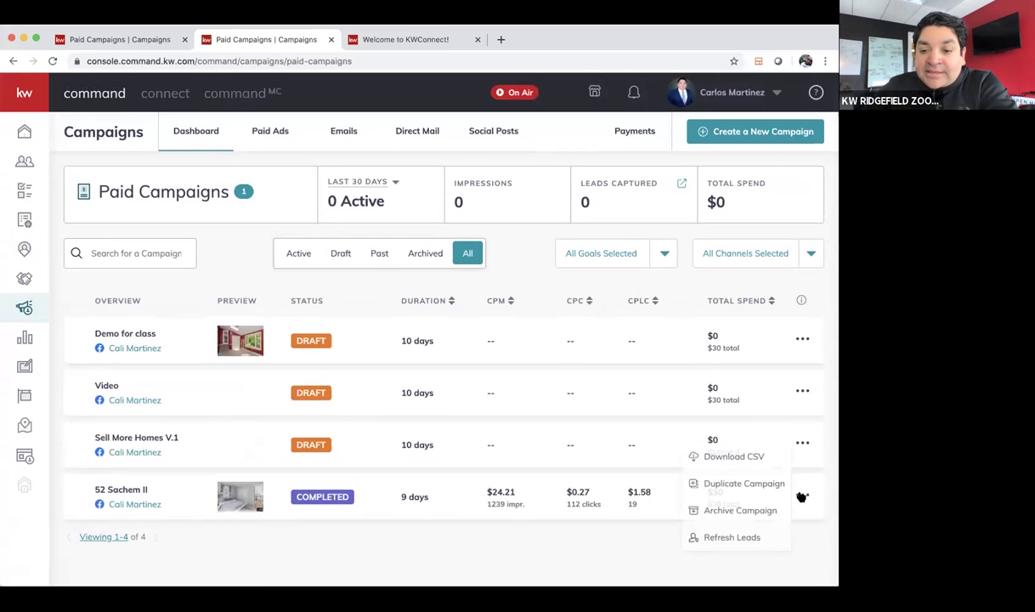
left_click(760, 457)
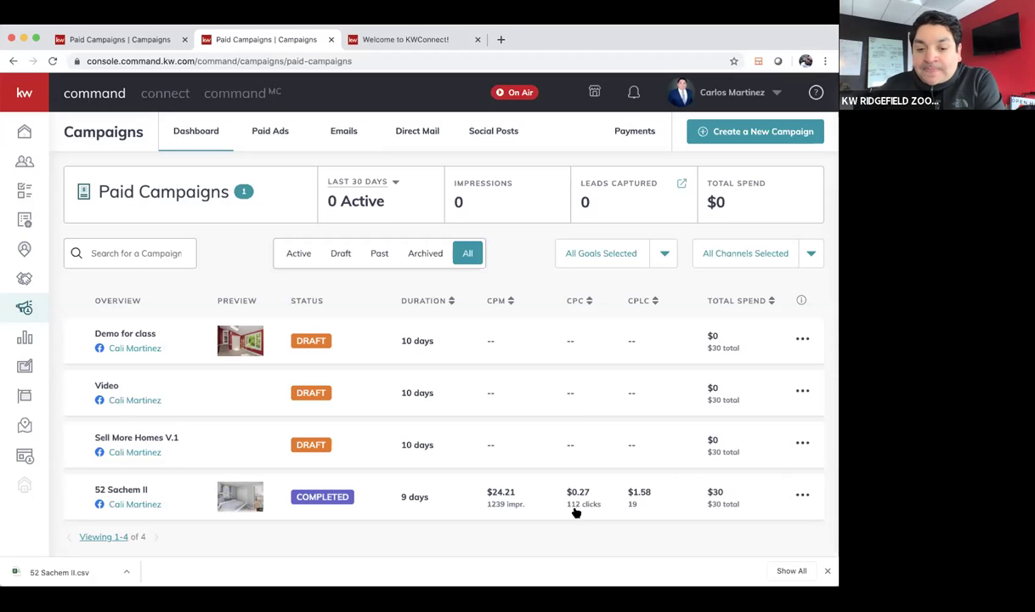
left_click(800, 495)
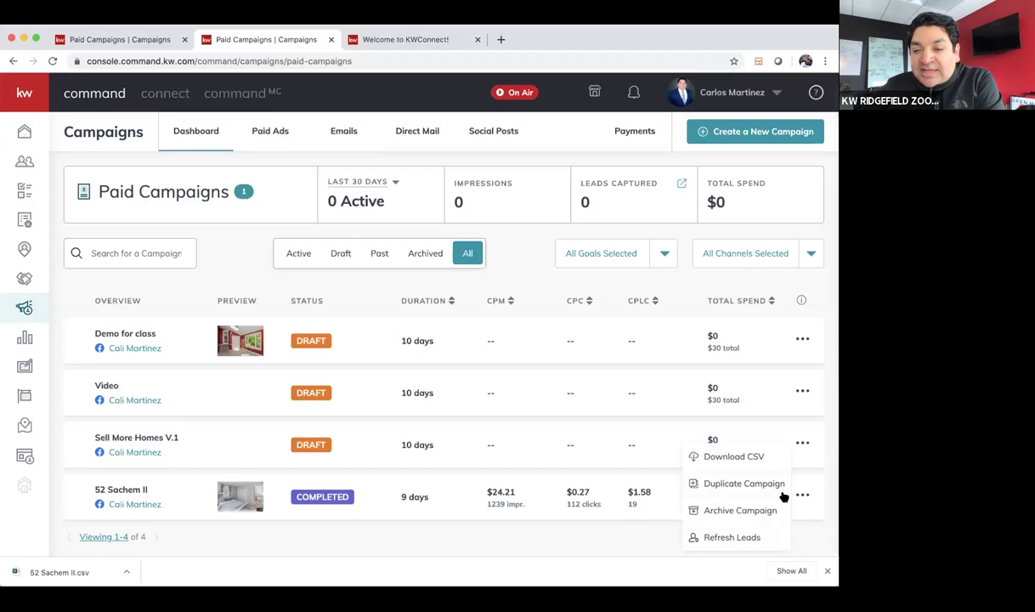
left_click(630, 508)
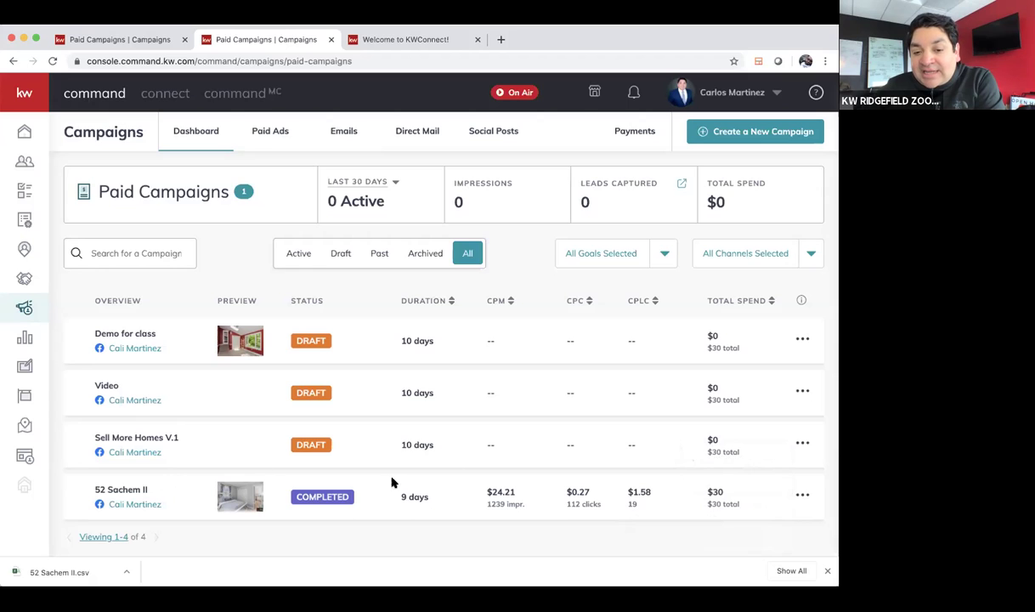
scroll(612, 467, "down", 1)
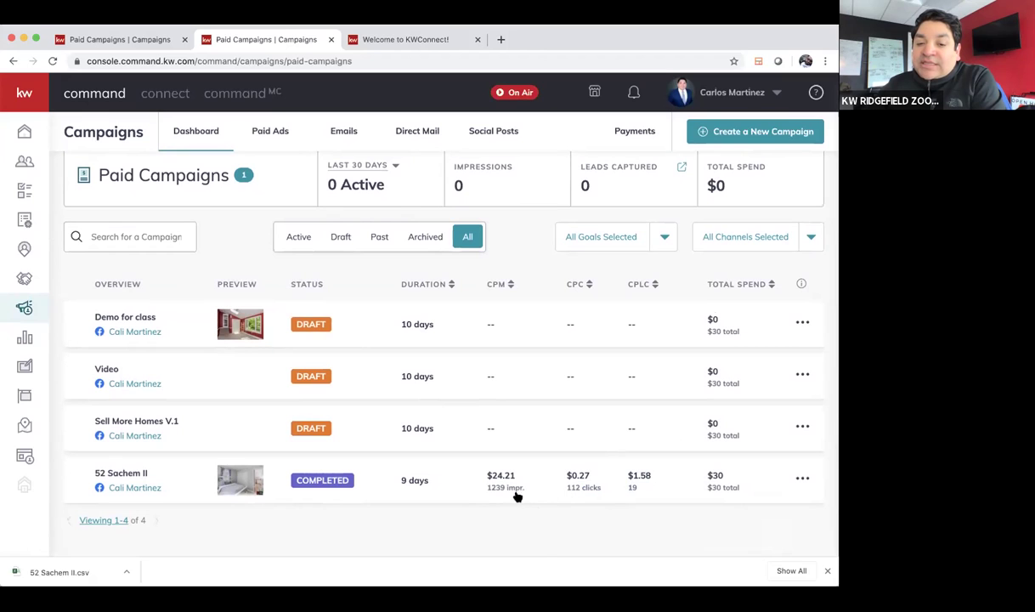
- Open the 19 leads from 52 Sachem II and review the first lead's Facebook Lead Ads record
left_click(632, 488)
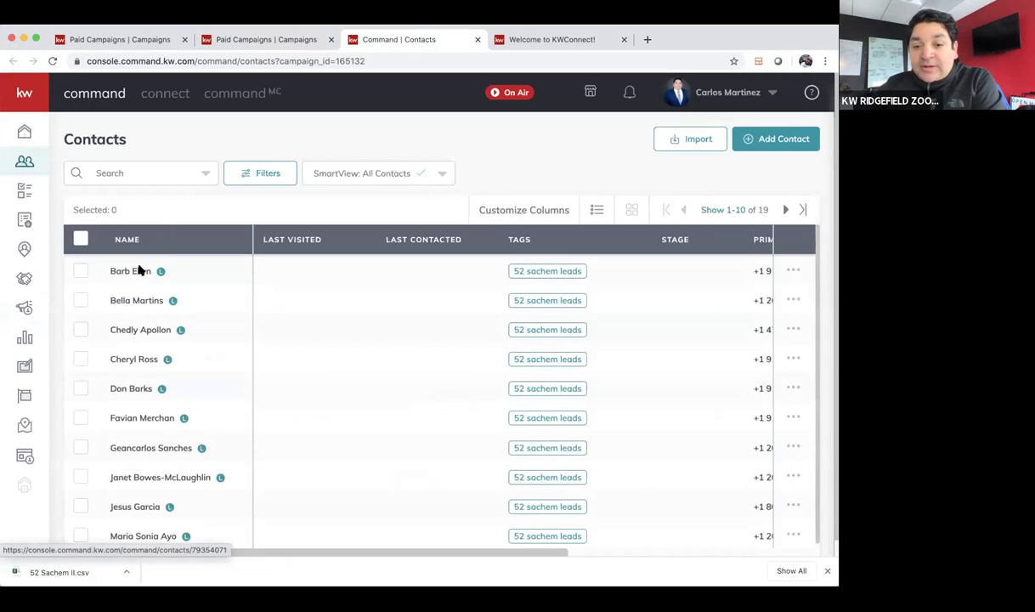
left_click(141, 271)
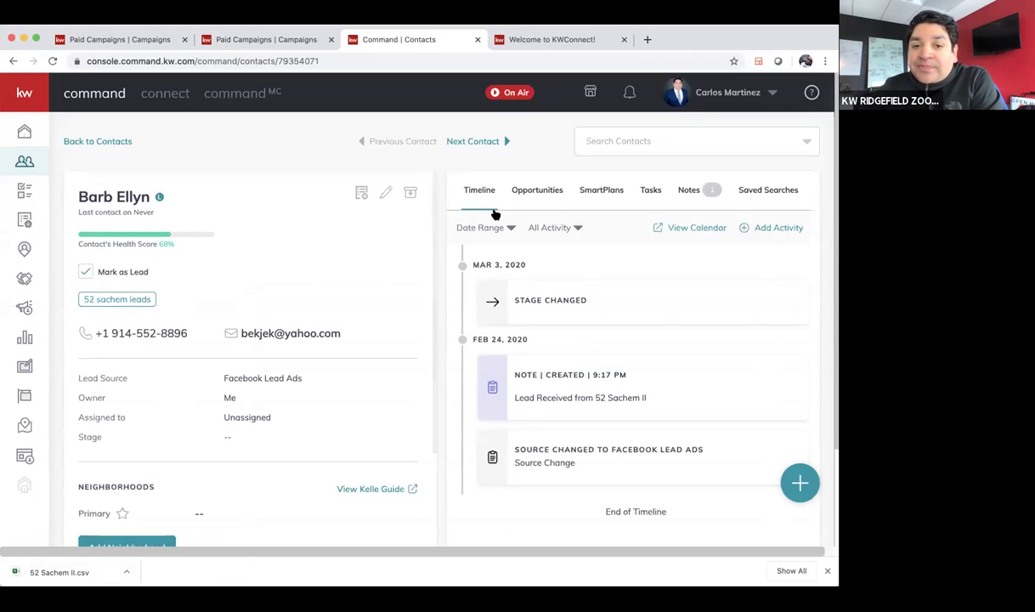
scroll(472, 342, "down", 3)
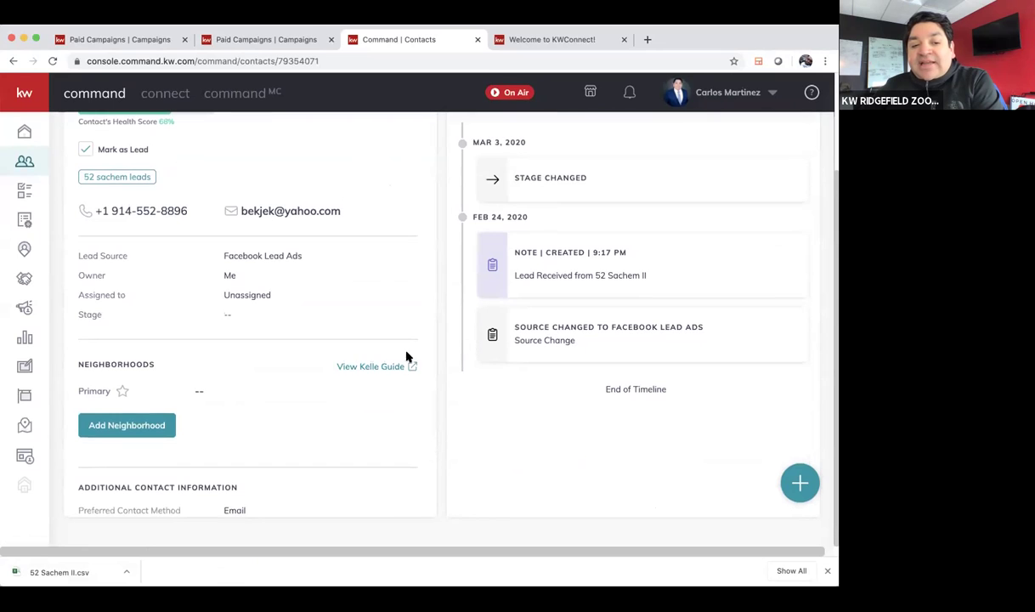
scroll(335, 365, "down", 6)
scroll(561, 429, "up", 3)
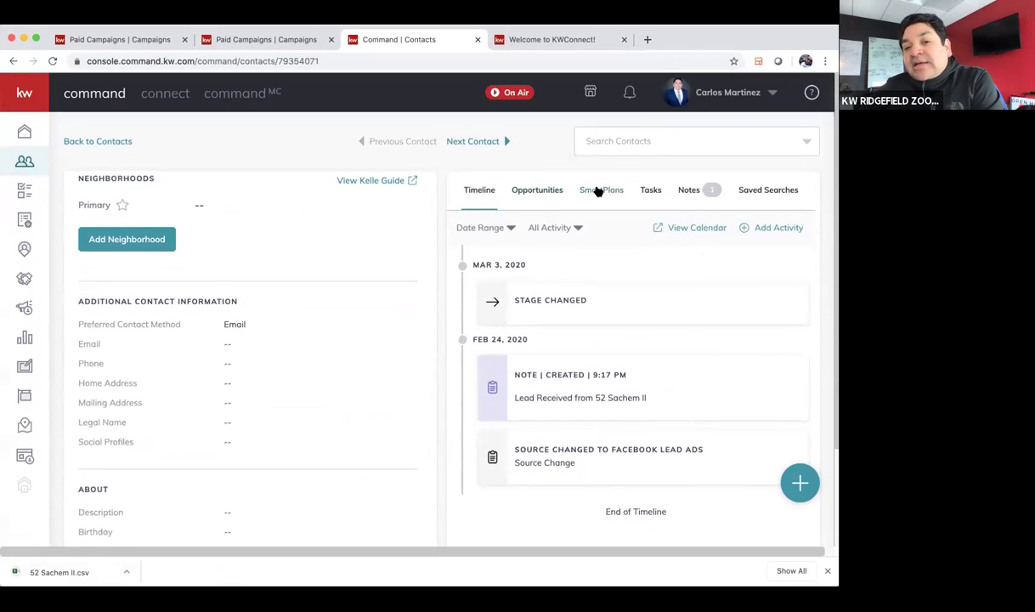
- Select all ten contacts on the page and browse SmartPlans without adding them to one
left_click(122, 141)
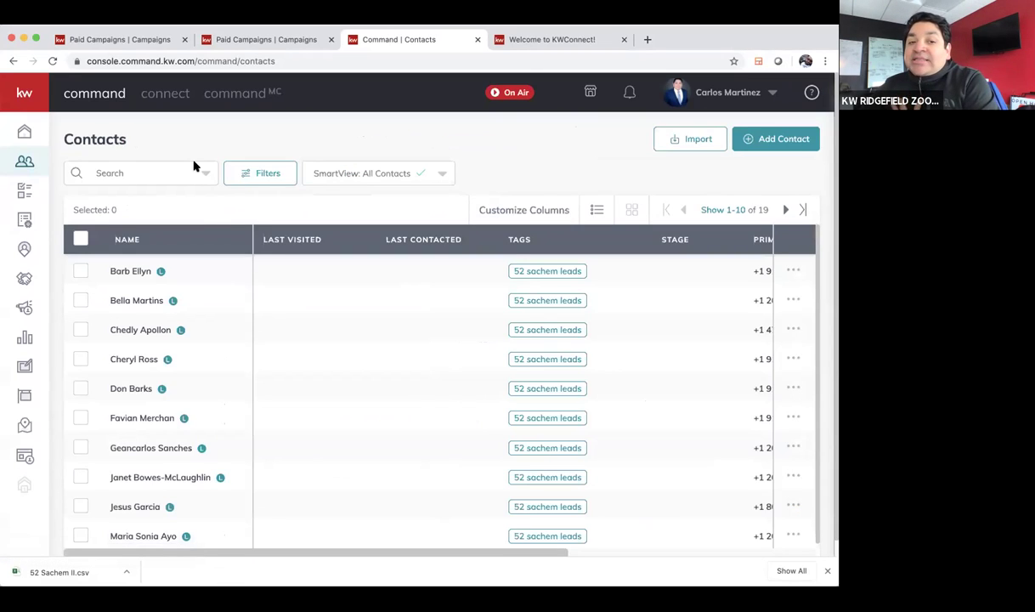
left_click(81, 241)
left_click(194, 209)
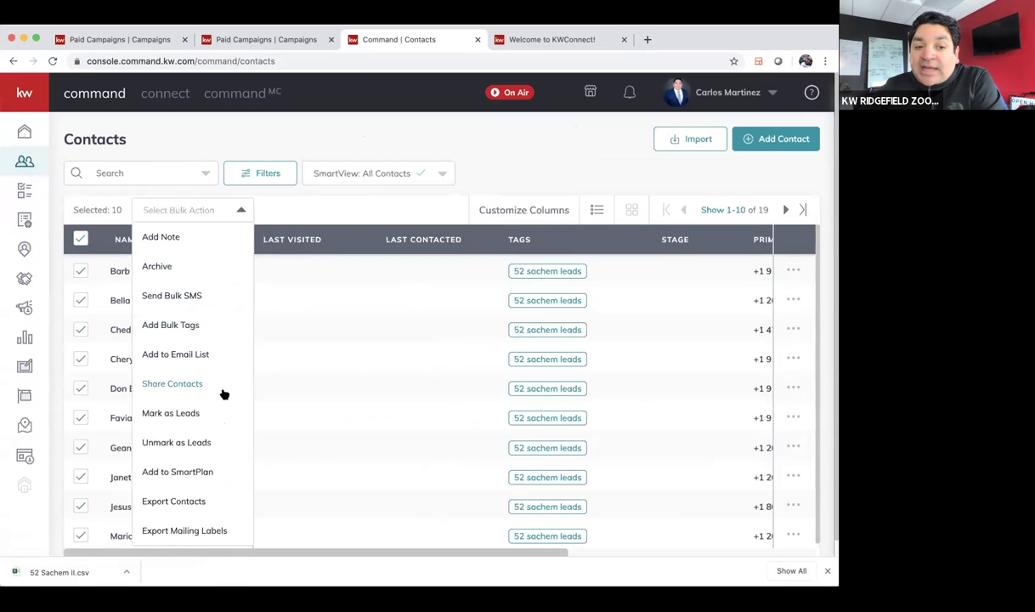
left_click(197, 473)
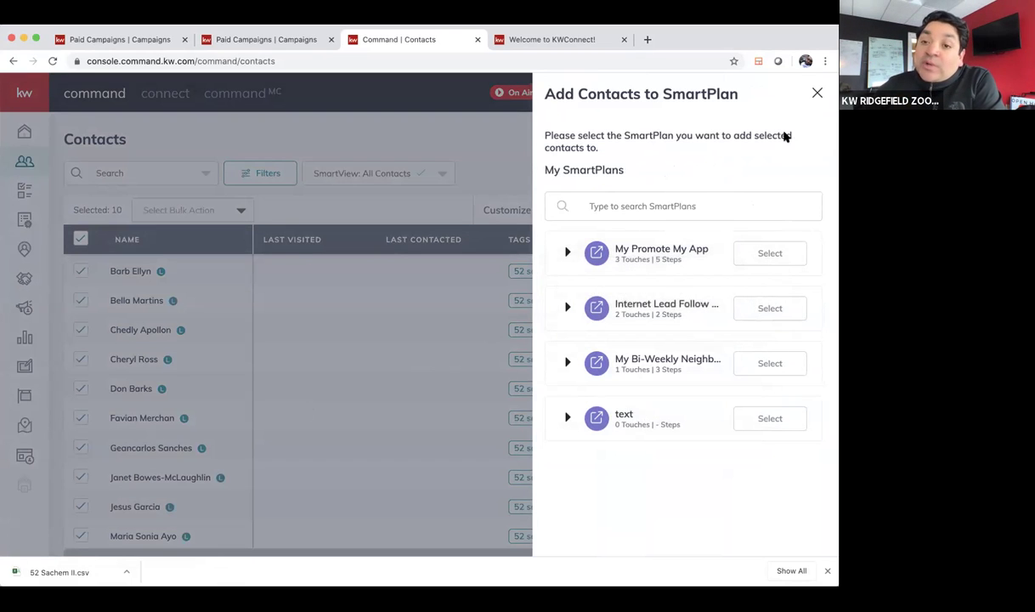
left_click(815, 93)
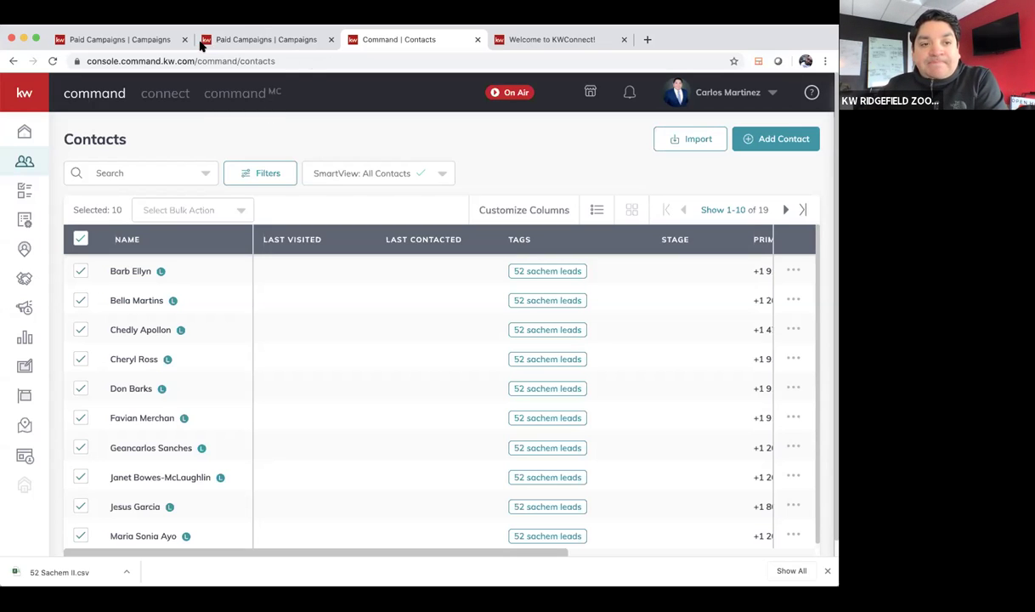
- Reopen the 'Demo for class' draft campaign for editing
left_click(136, 39)
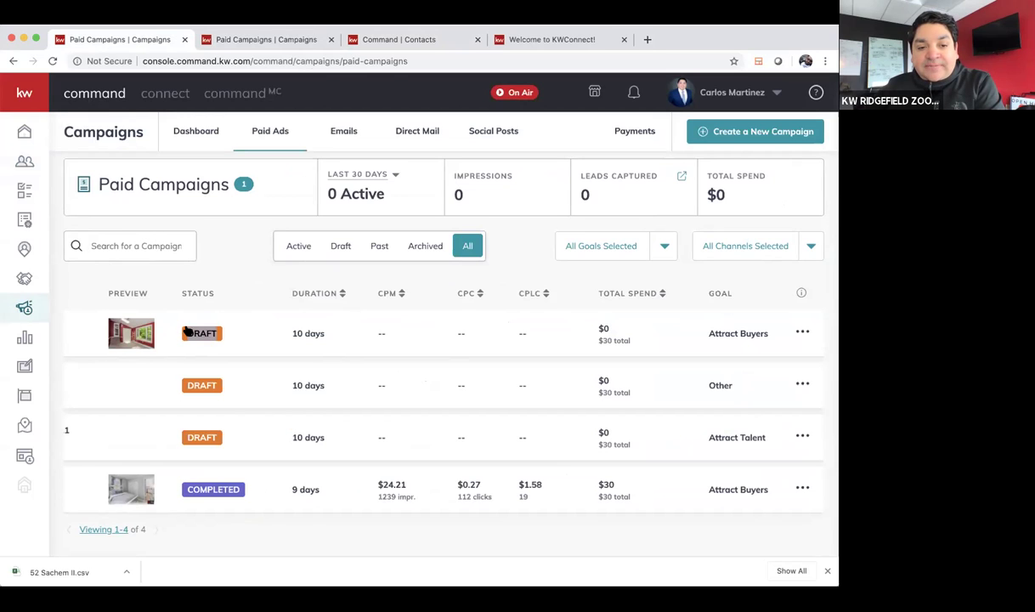
left_click(803, 333)
left_click(726, 308)
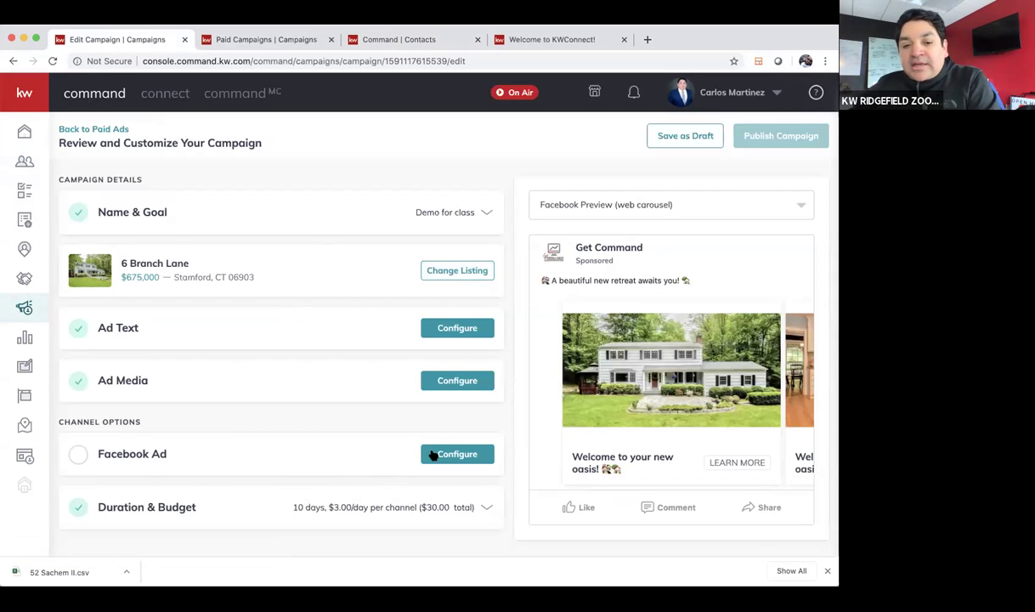
left_click(440, 453)
scroll(330, 415, "down", 2)
scroll(331, 410, "down", 4)
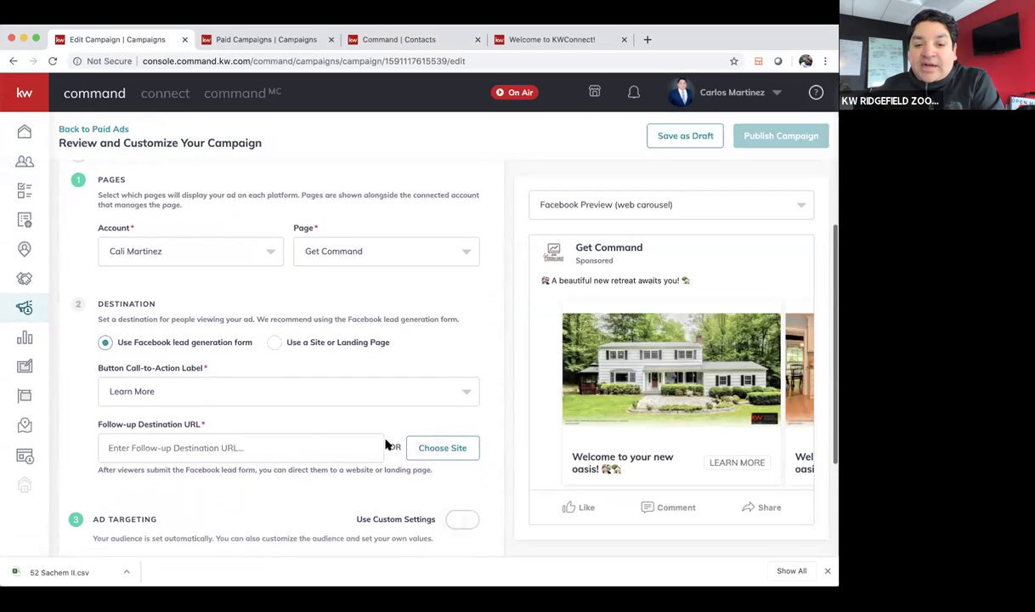
left_click(185, 443)
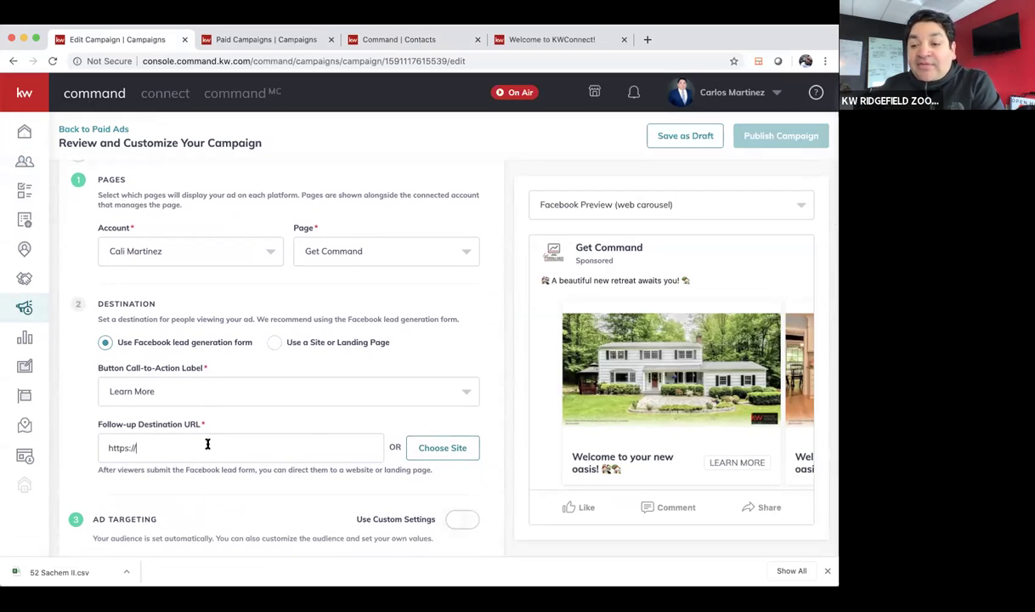
left_click(422, 449)
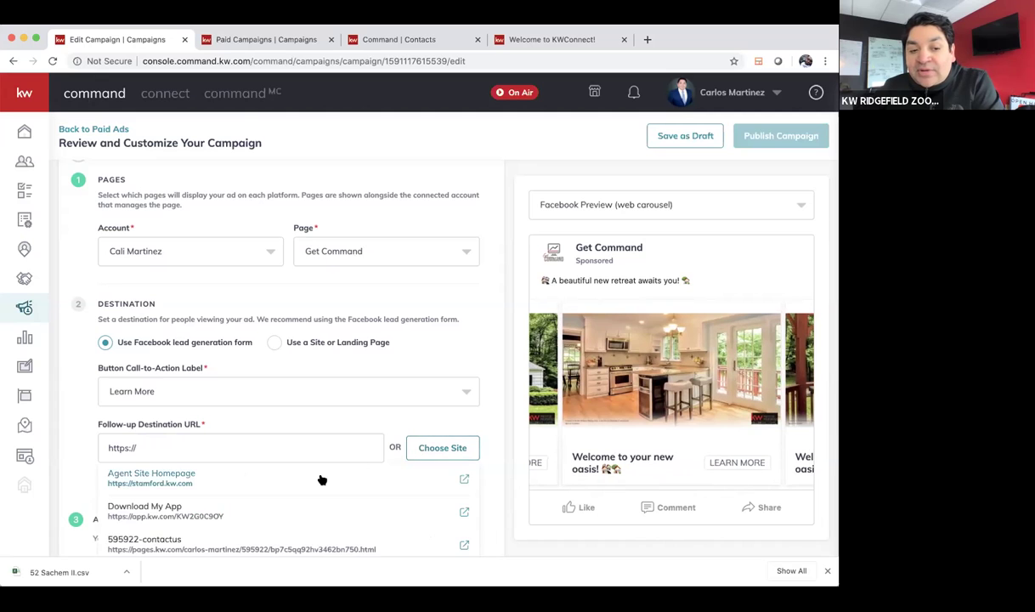
scroll(318, 479, "down", 2)
scroll(321, 479, "down", 3)
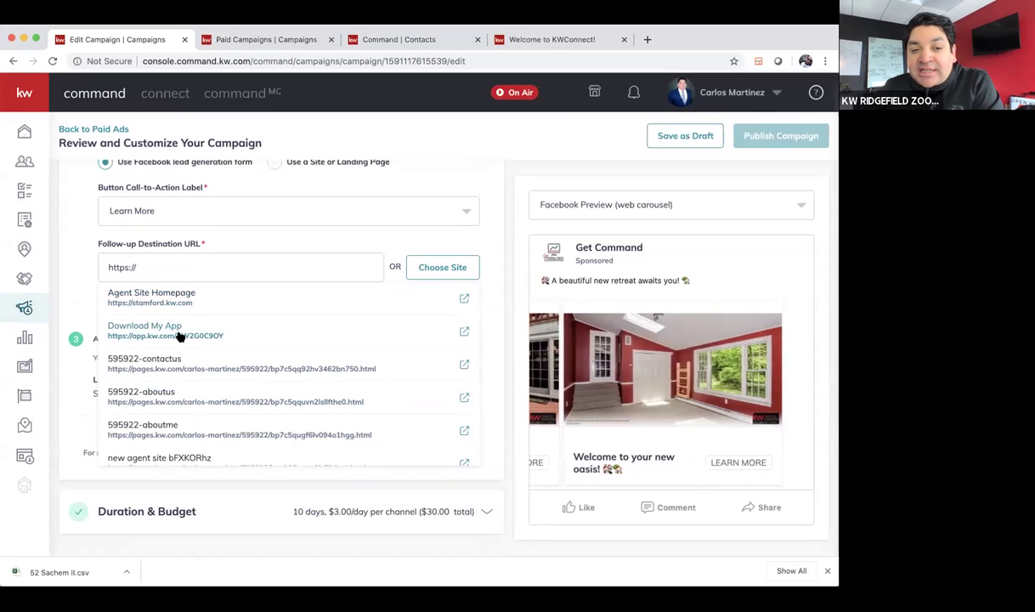
left_click(179, 333)
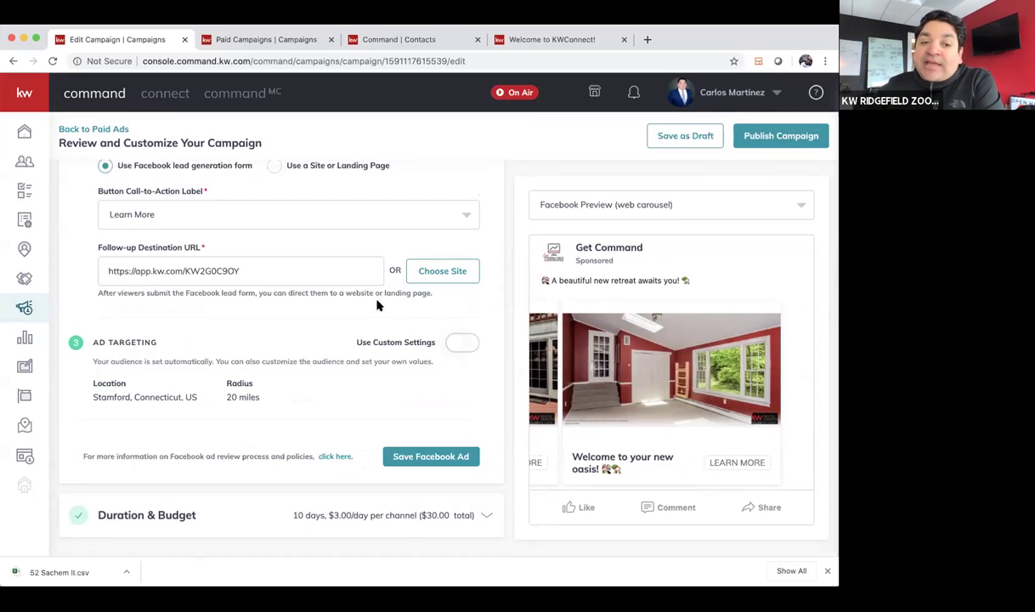
left_click_drag(240, 271, 186, 273)
left_click(314, 248)
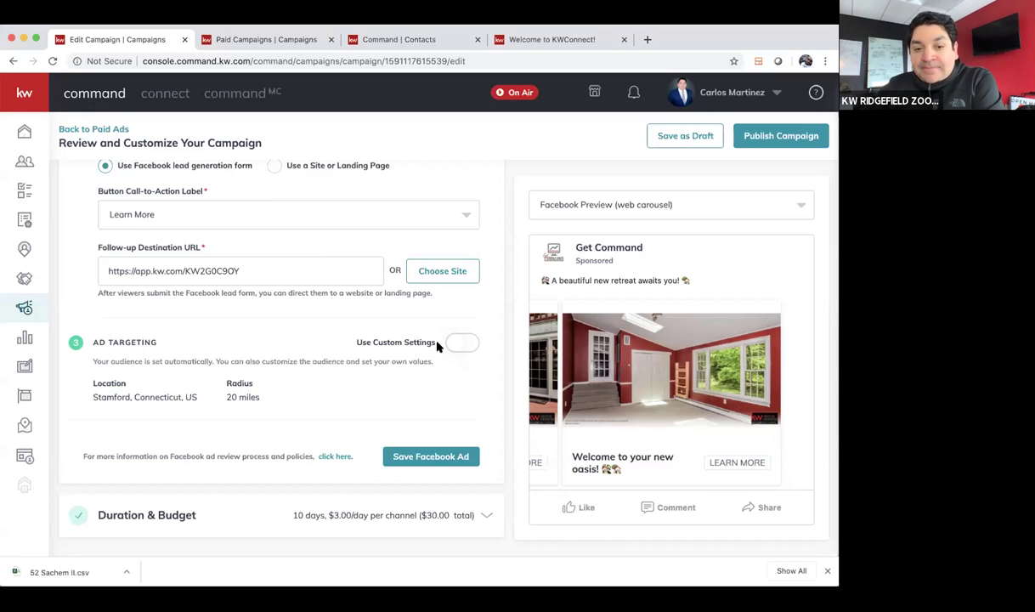
scroll(169, 333, "down", 1)
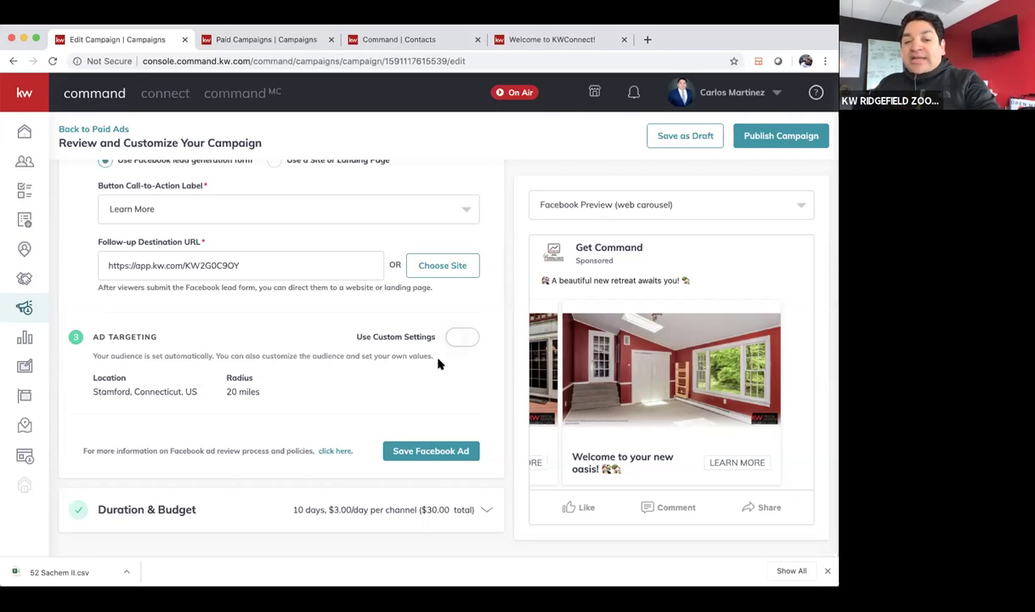
- Switch to custom targeting and replace Stamford, CT with Kings County, New York as the ad location
left_click(456, 339)
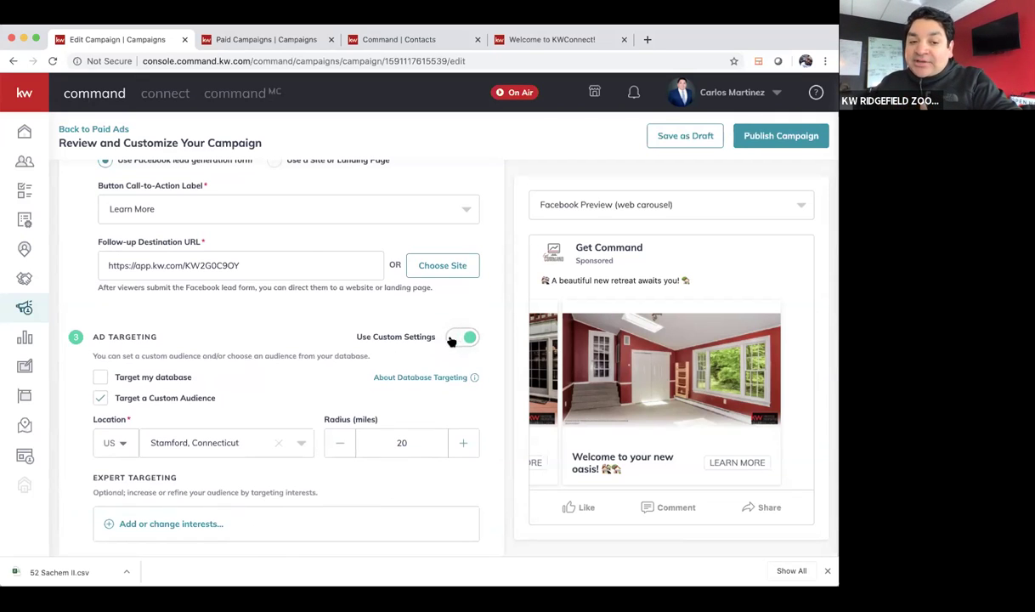
left_click(235, 440)
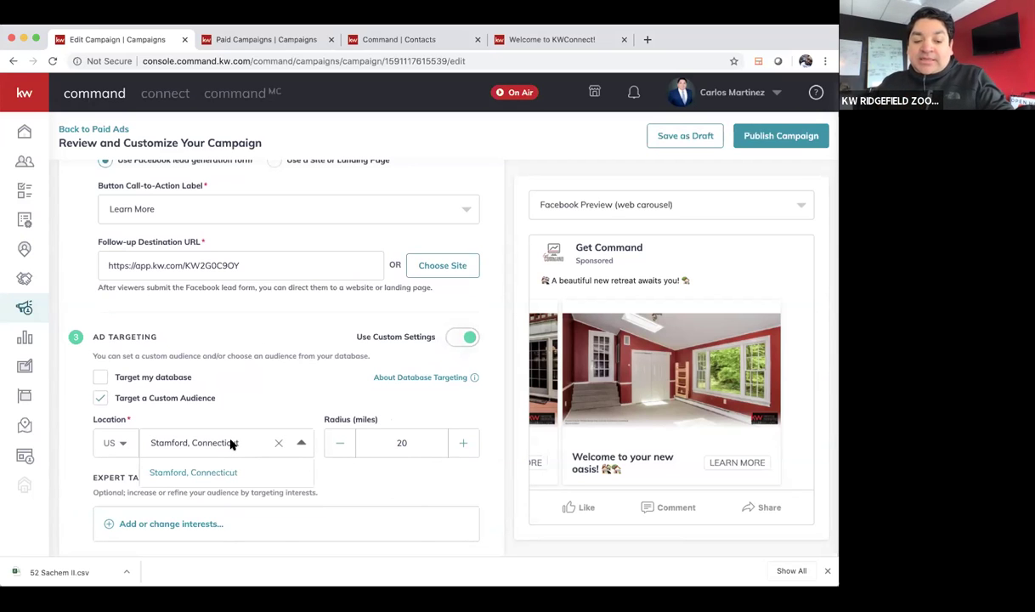
left_click(277, 443)
type("brooklyn")
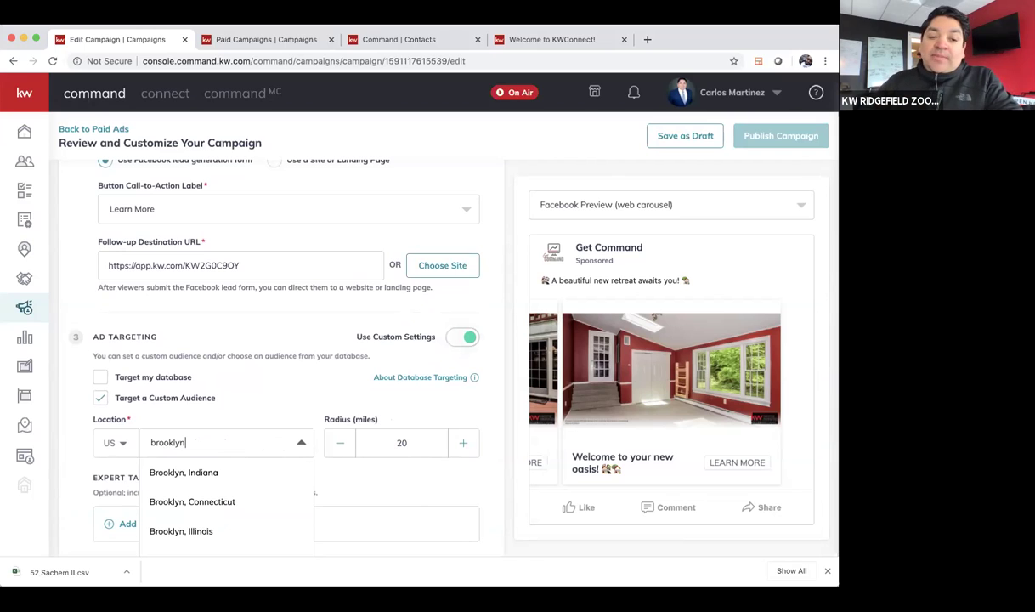
type(" ny")
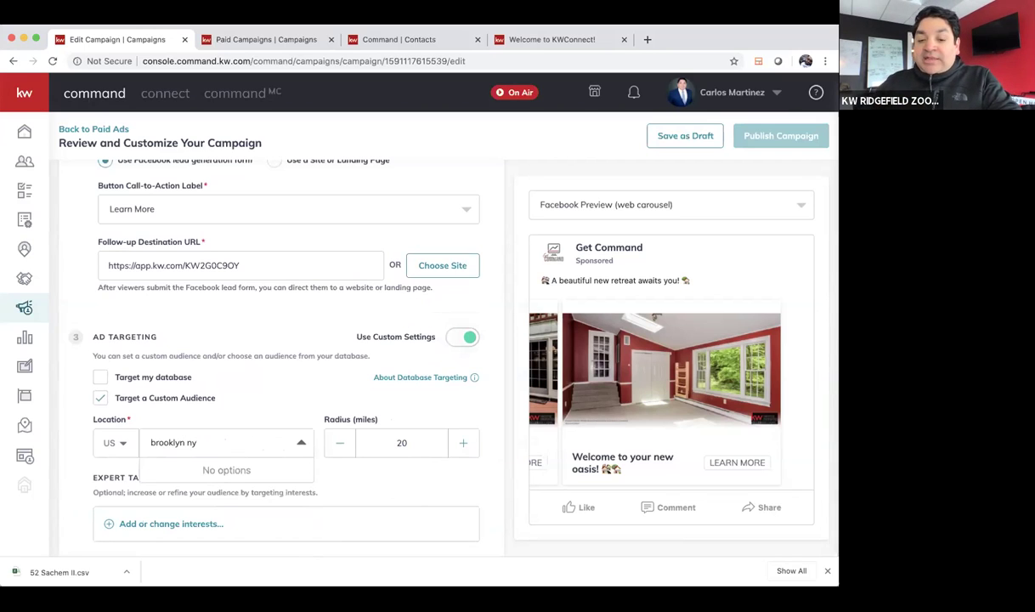
key("super+Tab")
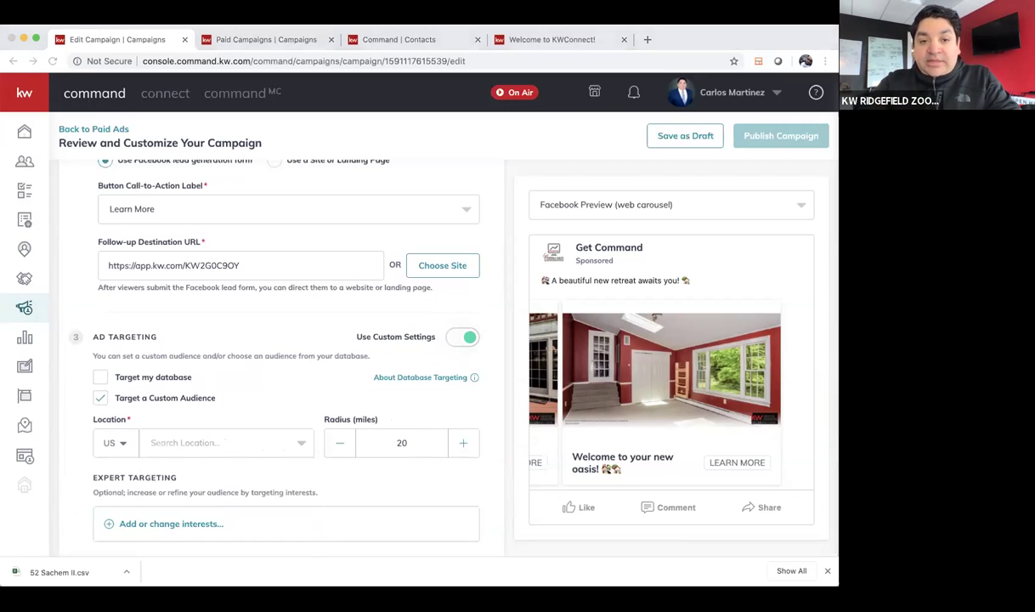
left_click(219, 445)
type("kings county")
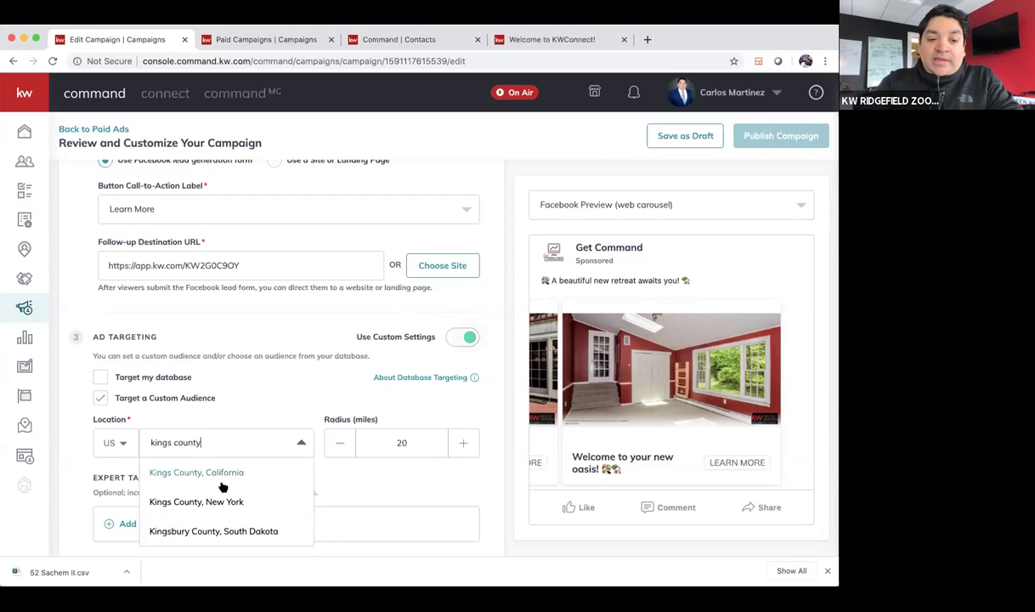
left_click(223, 502)
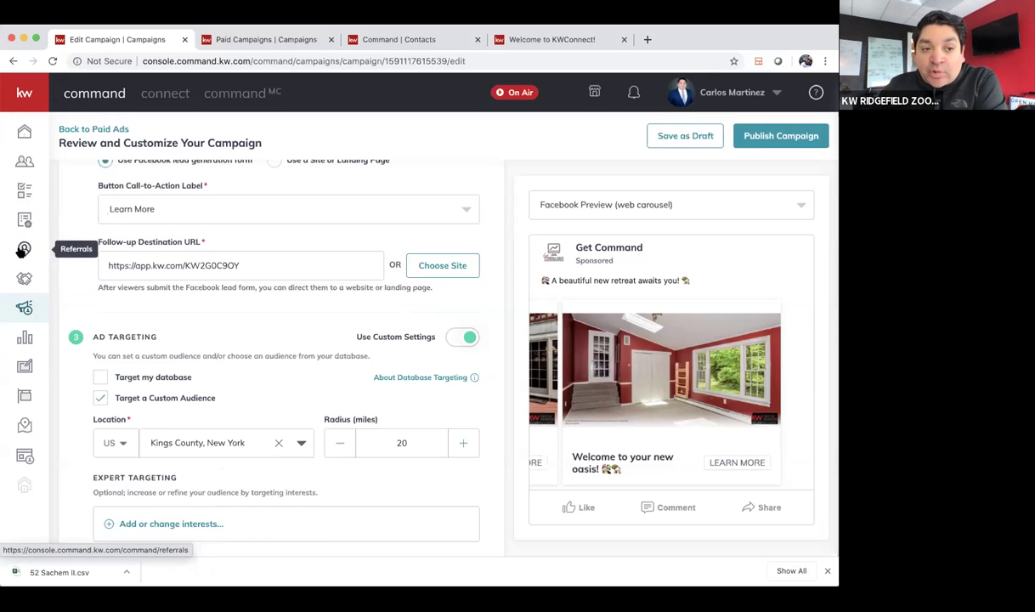
- Open Referrals in a new tab and switch to its Map view
right_click(34, 253)
left_click(79, 253)
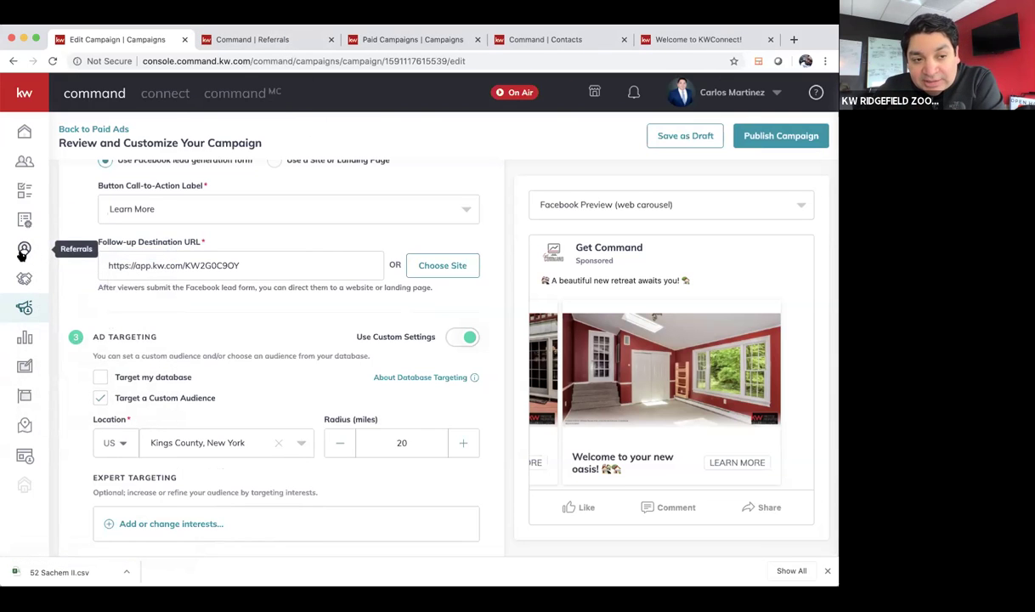
left_click(287, 40)
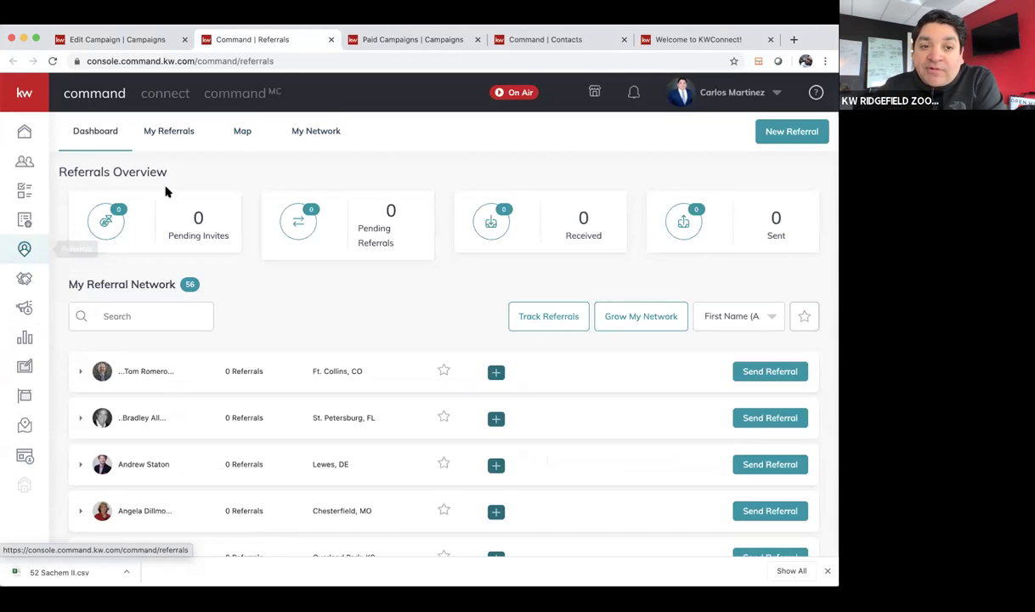
left_click(245, 139)
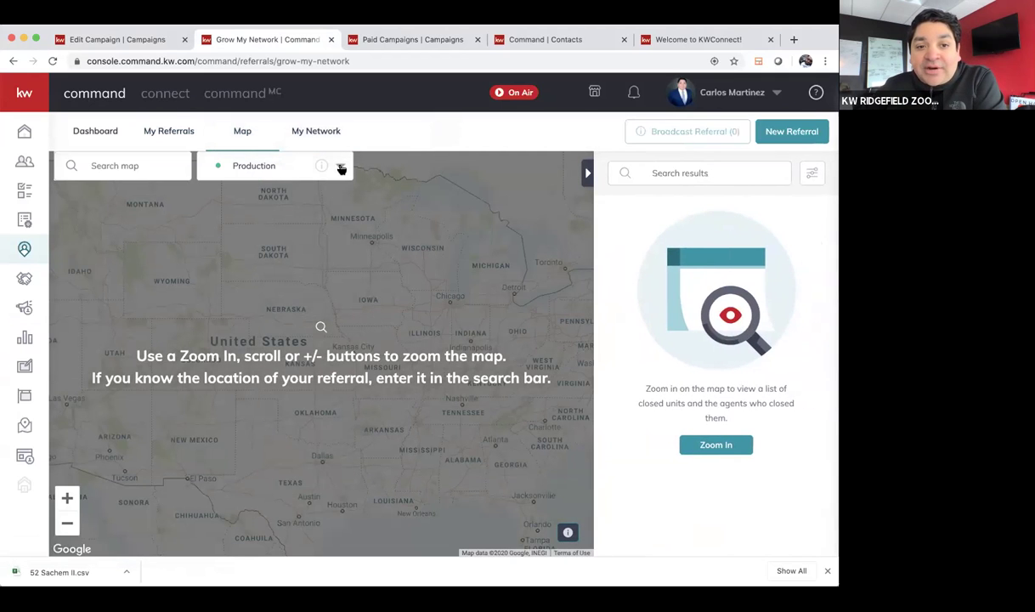
- Show Stamford, CT's received referral patterns and expand Garden City, NY's top sources
left_click(323, 161)
left_click(282, 290)
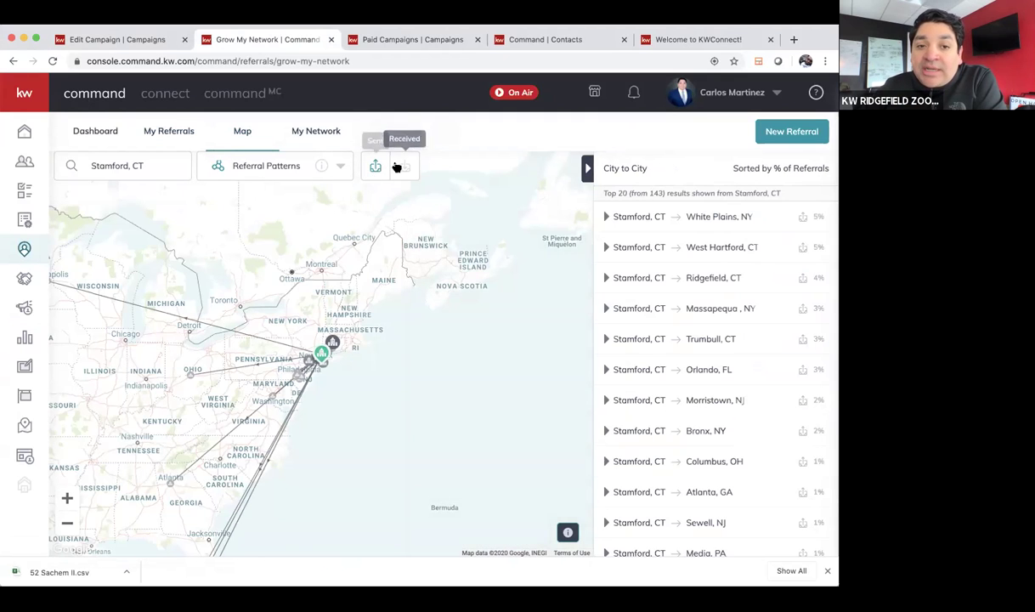
left_click(403, 167)
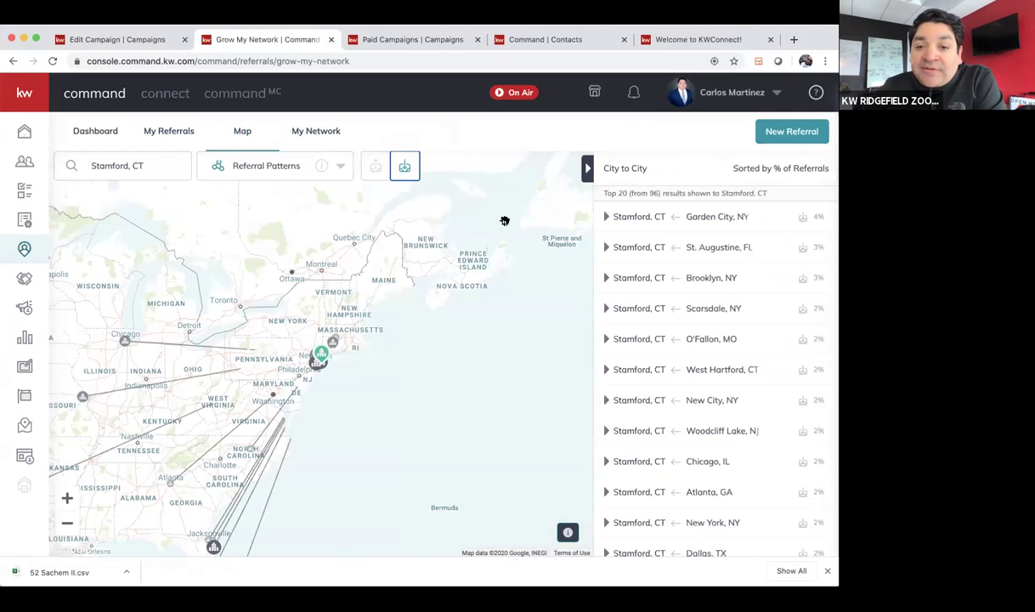
left_click(607, 217)
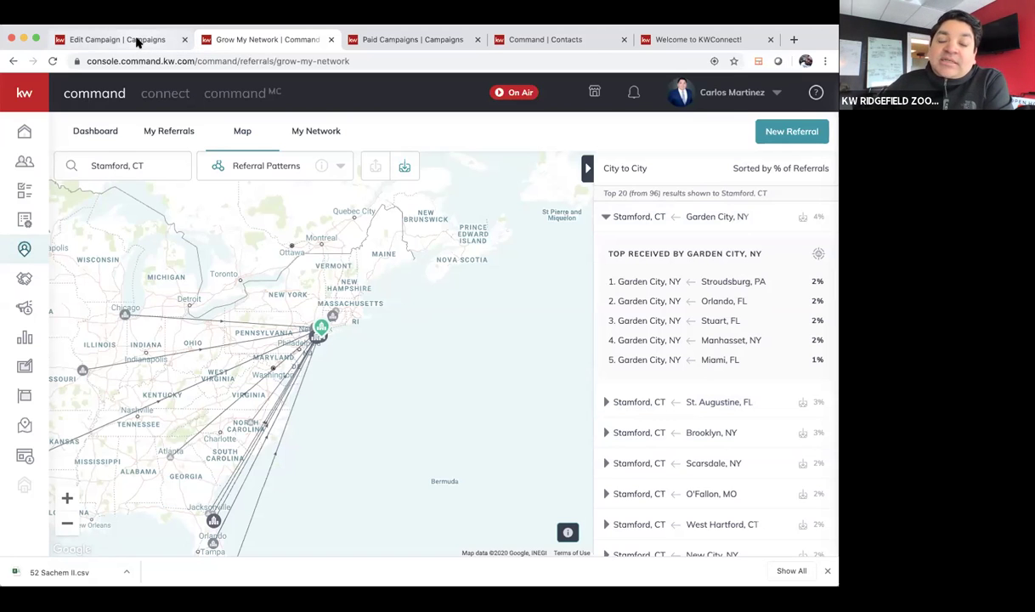
- Check the campaign editor, then return to the map and leave its layer list unchanged
left_click(136, 41)
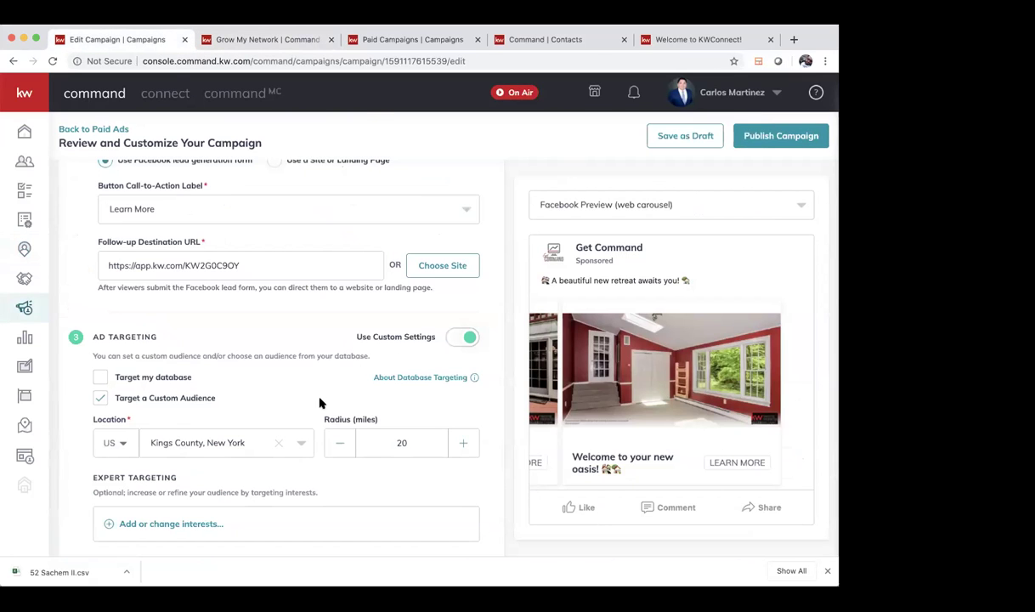
left_click(255, 40)
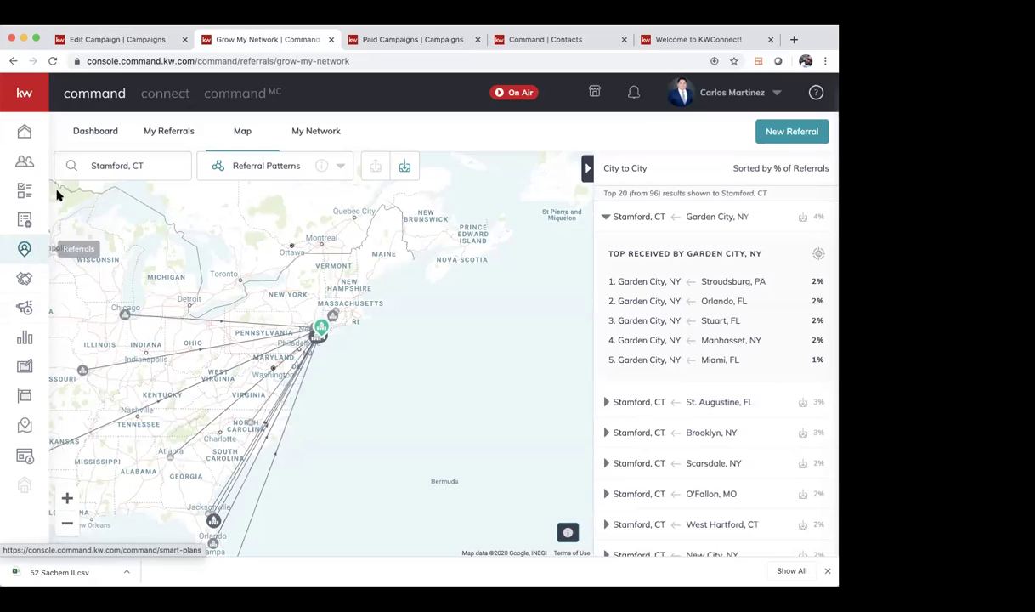
left_click(338, 166)
left_click(354, 122)
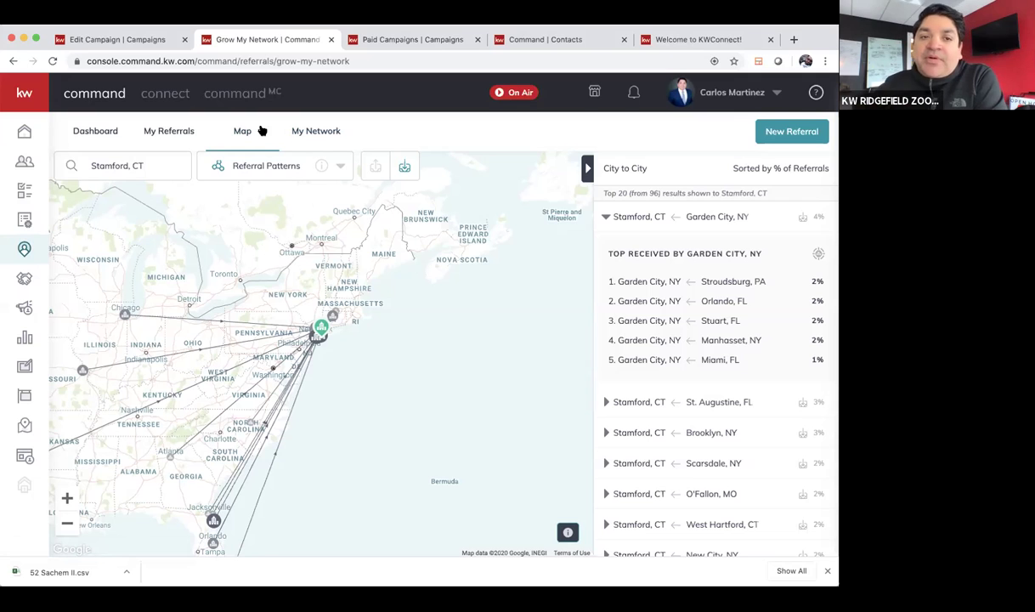
- In Expert Targeting, search and add Zillow and realtor.com as interests
left_click(90, 39)
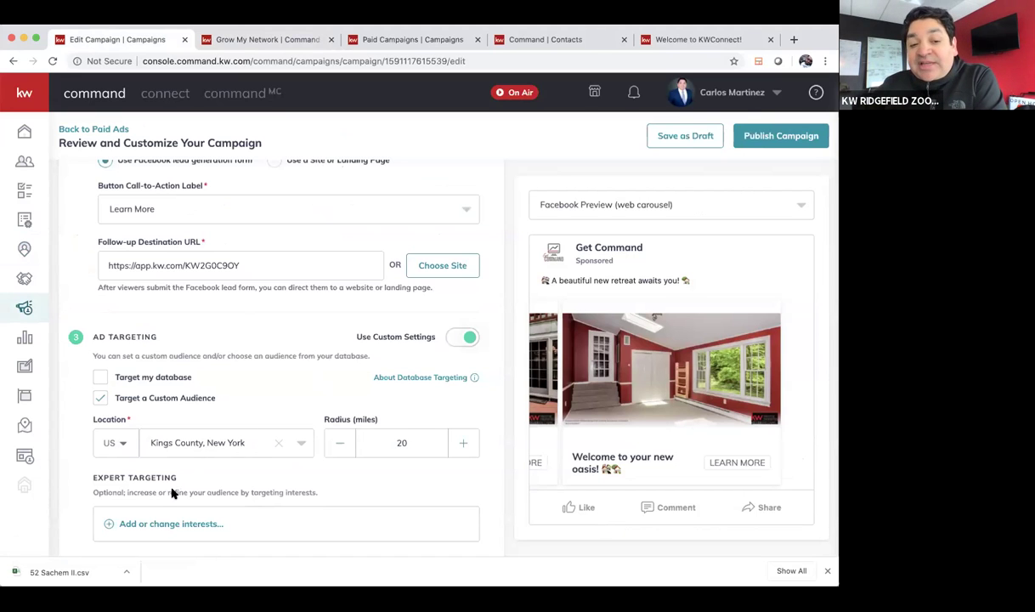
scroll(173, 492, "down", 3)
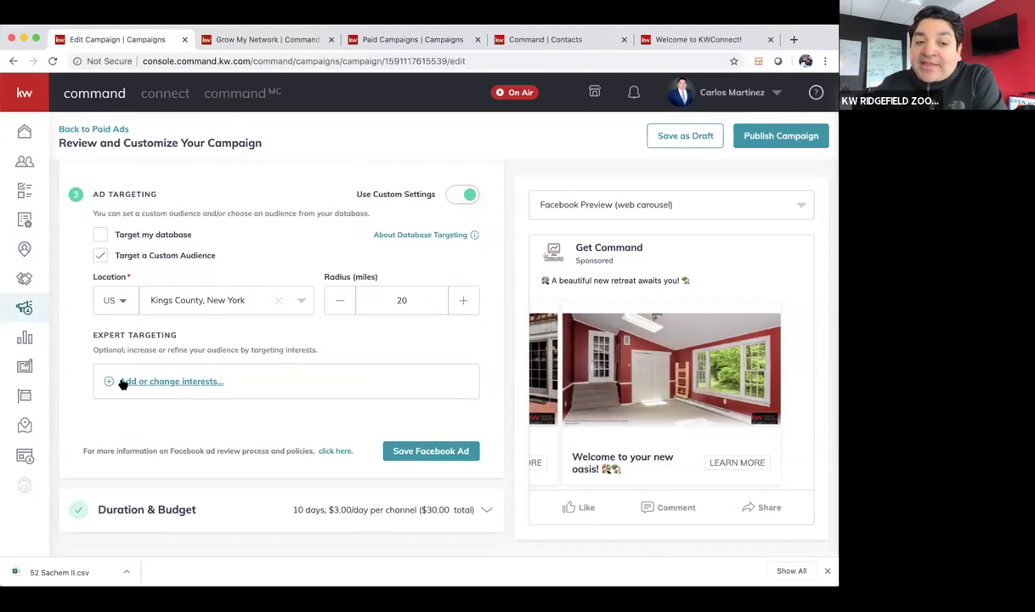
left_click(156, 382)
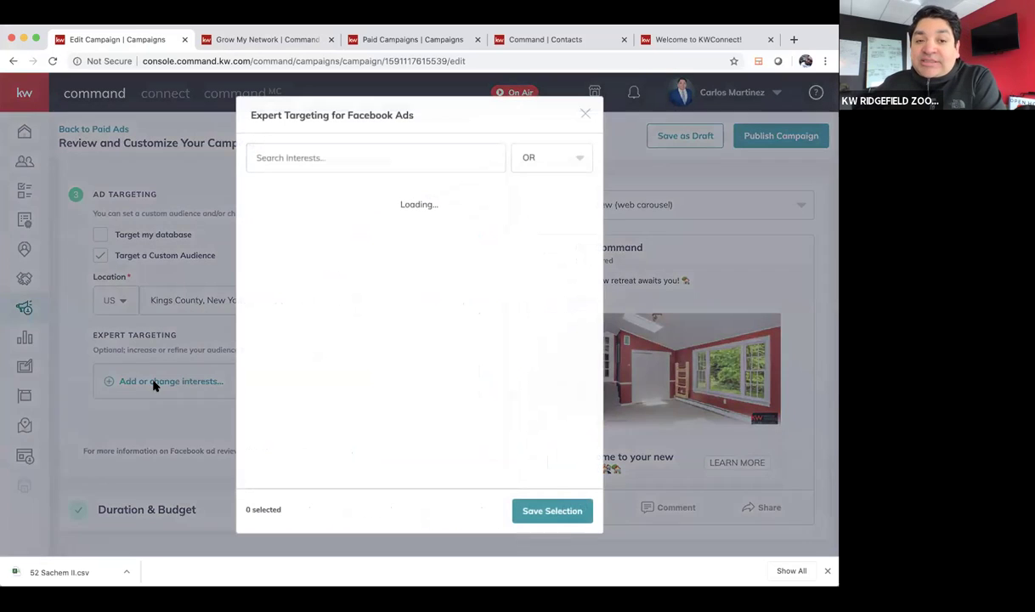
left_click(319, 154)
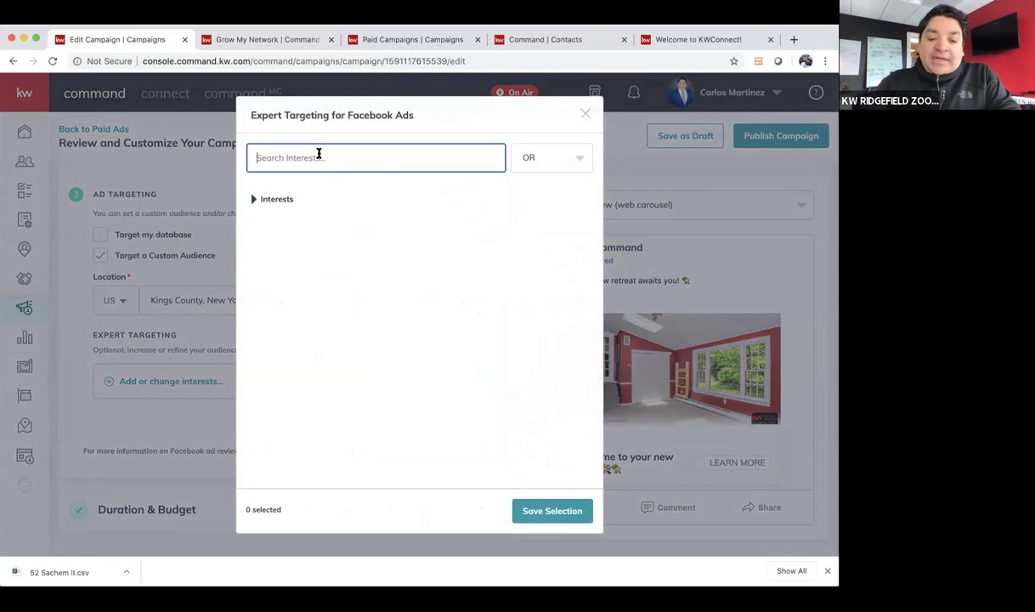
type("z")
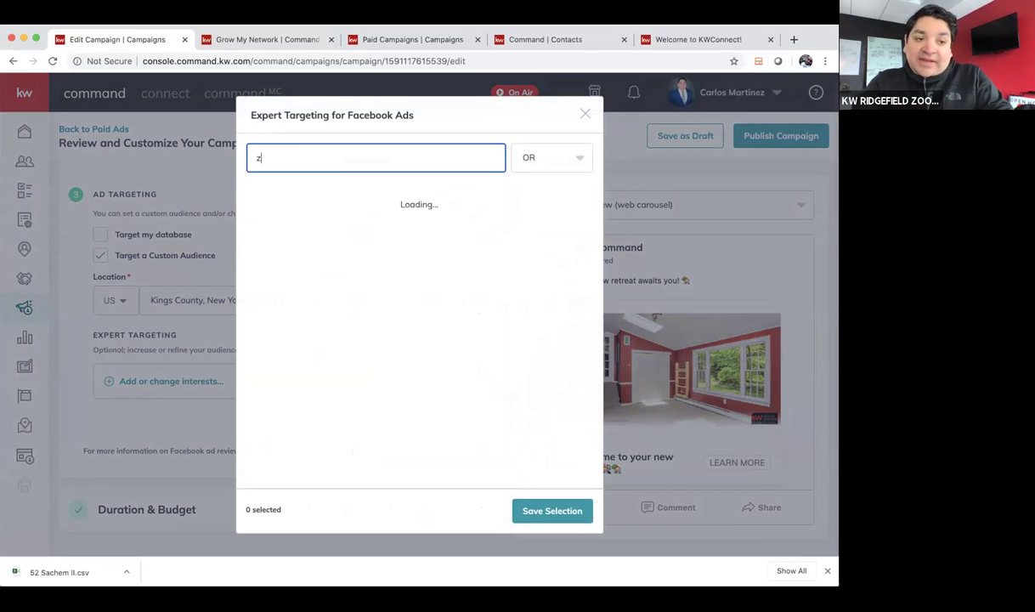
type("illow")
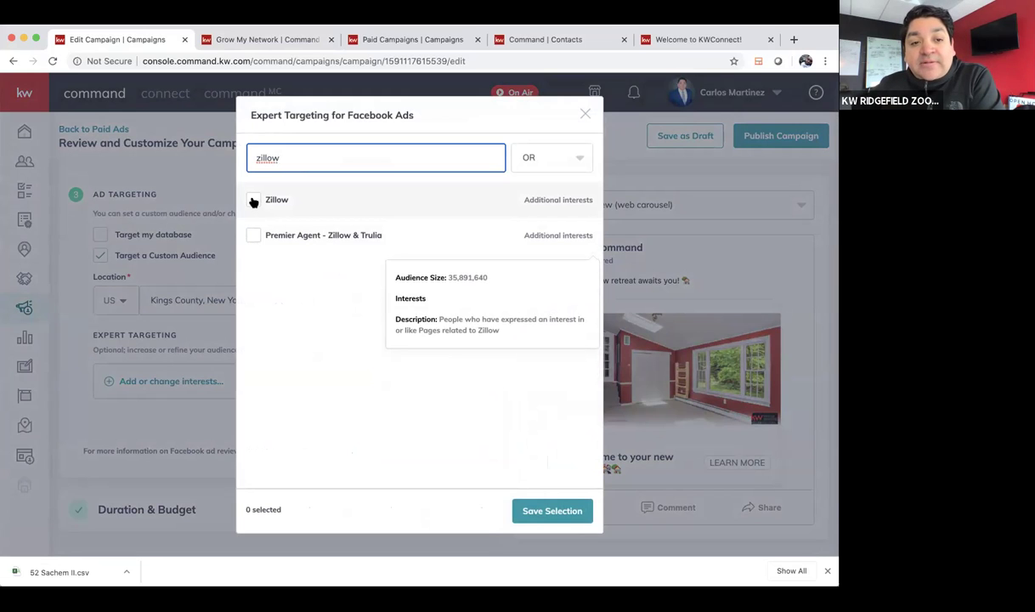
left_click(253, 201)
left_click_drag(286, 158, 215, 163)
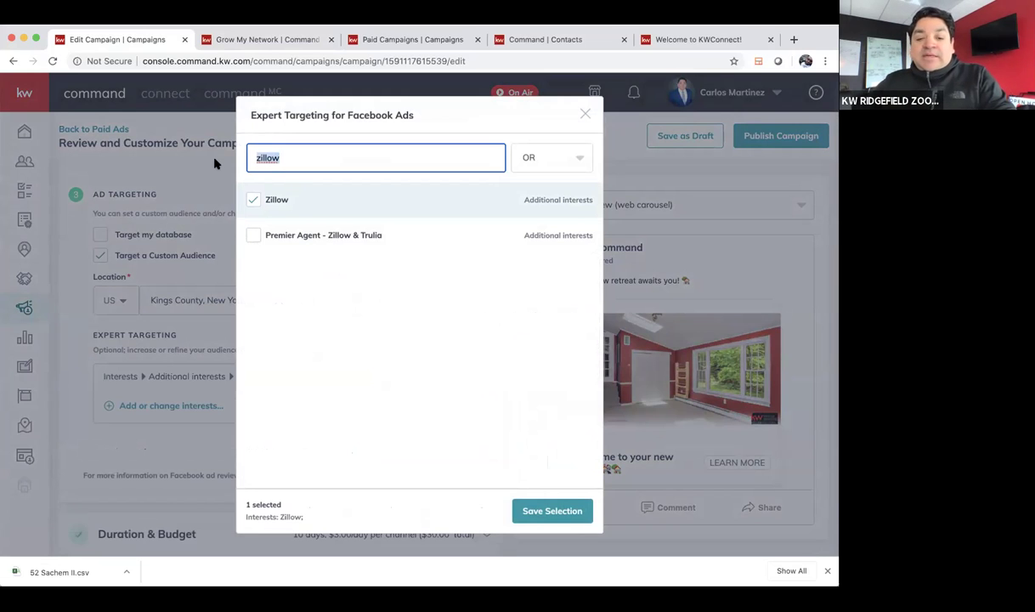
type("realtor")
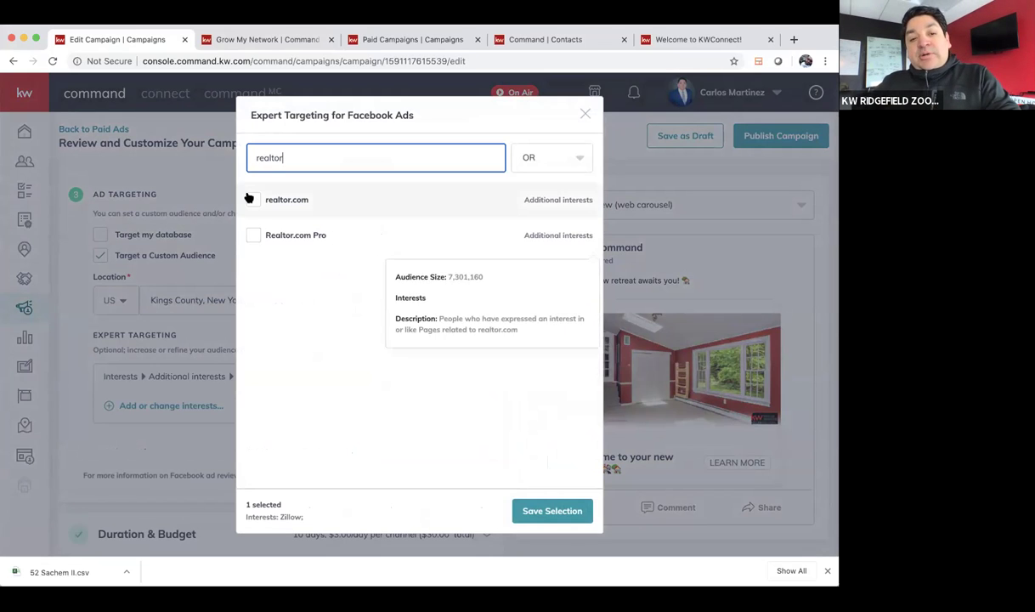
left_click(249, 200)
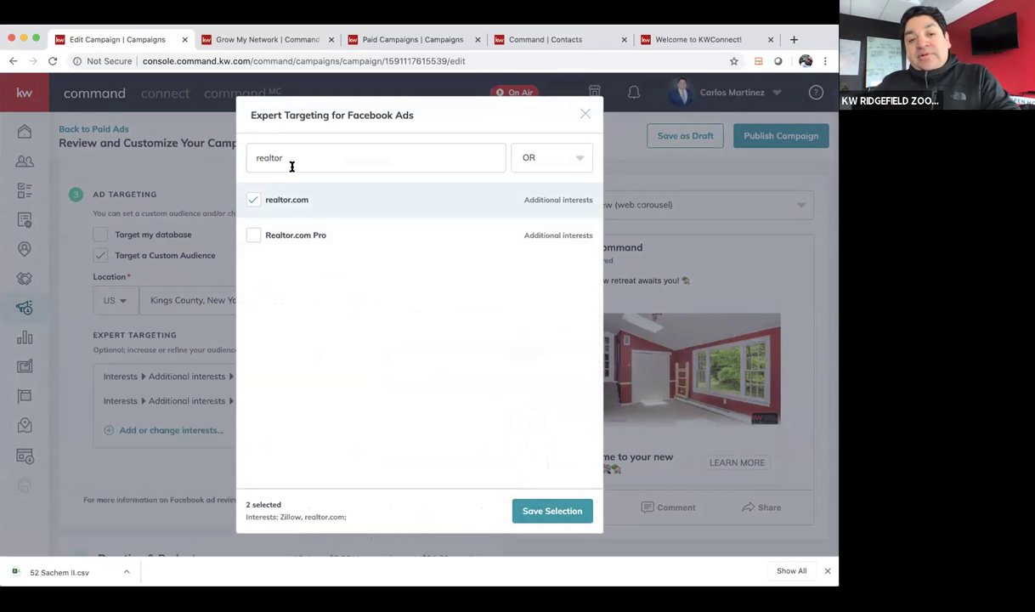
- After trying 'redfin' and 'first time home', add FHA insured loan and clear the search
left_click_drag(293, 163, 241, 157)
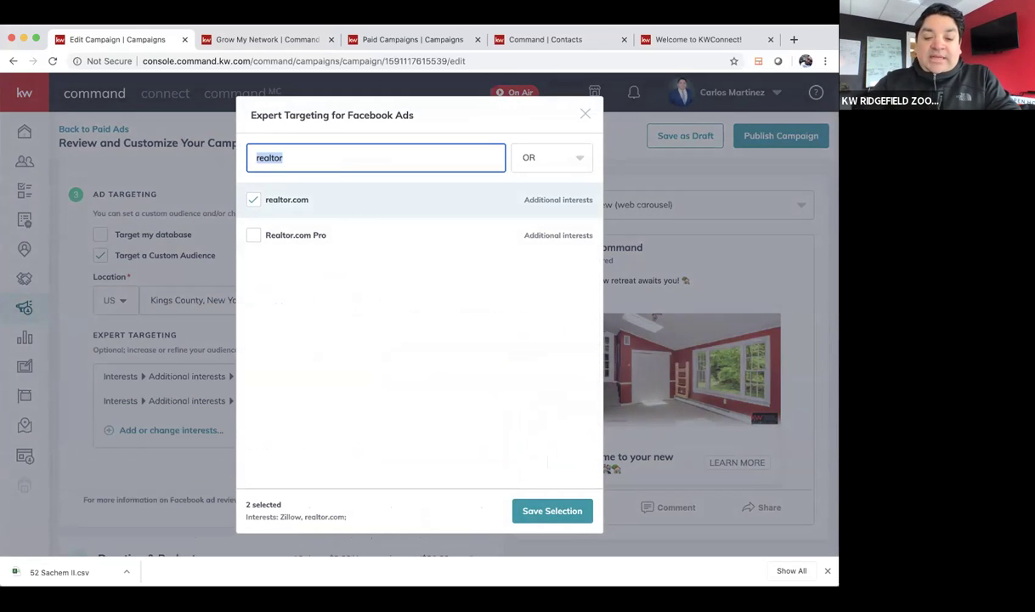
type("redfin")
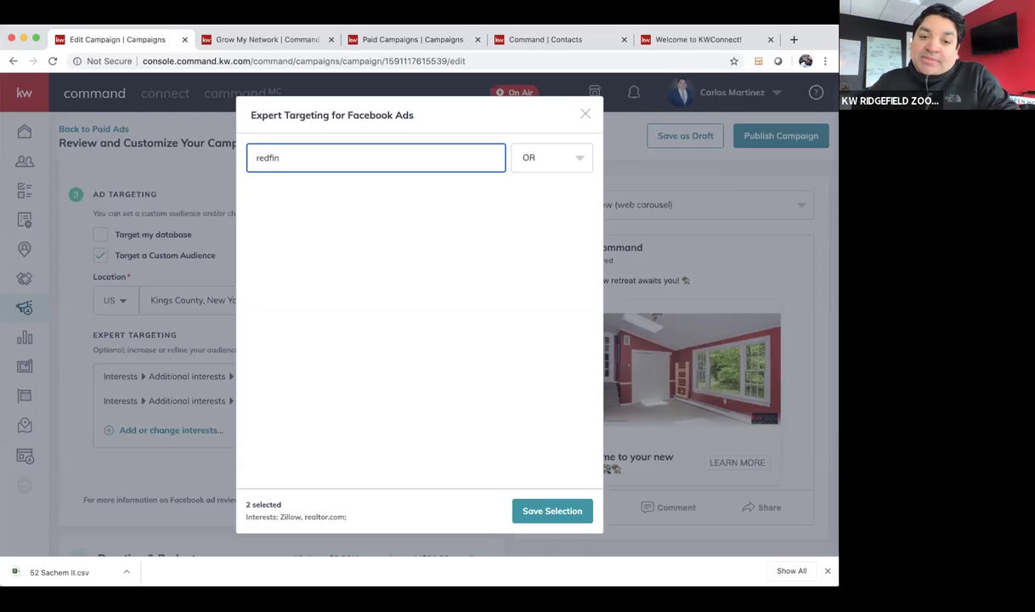
left_click_drag(280, 151, 115, 157)
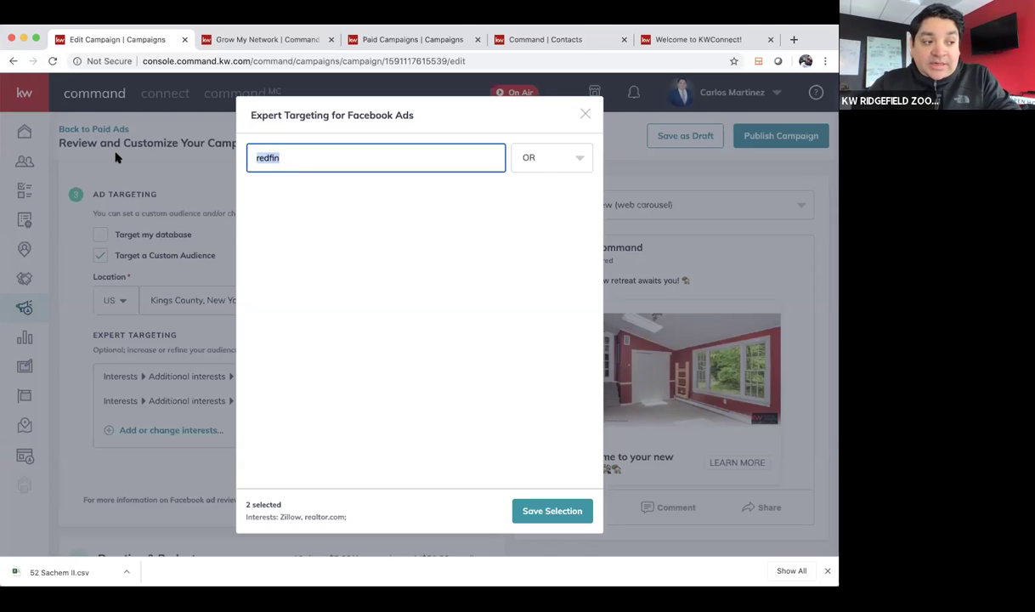
type("fir")
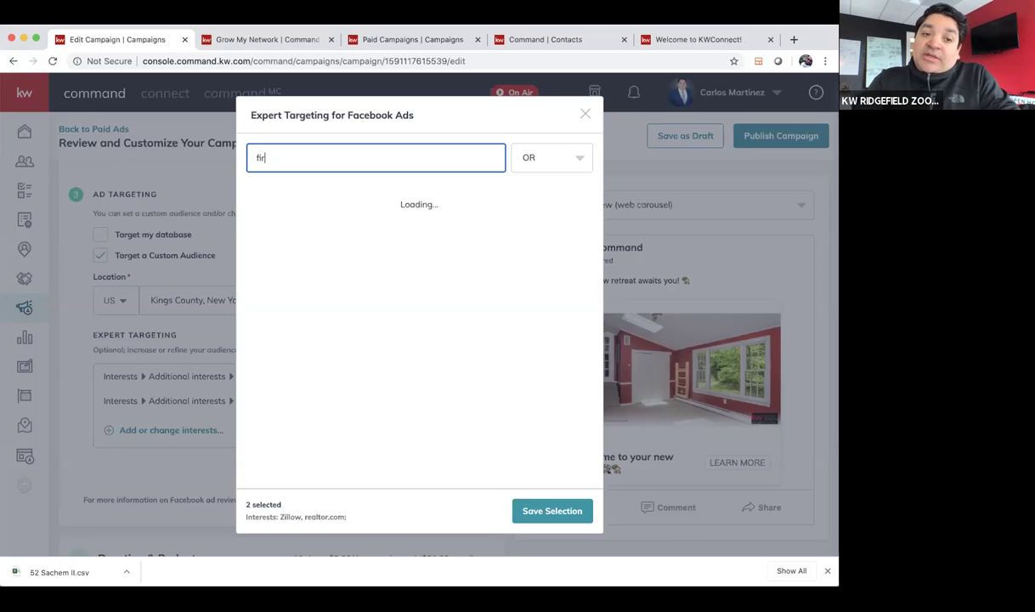
type("st time ho")
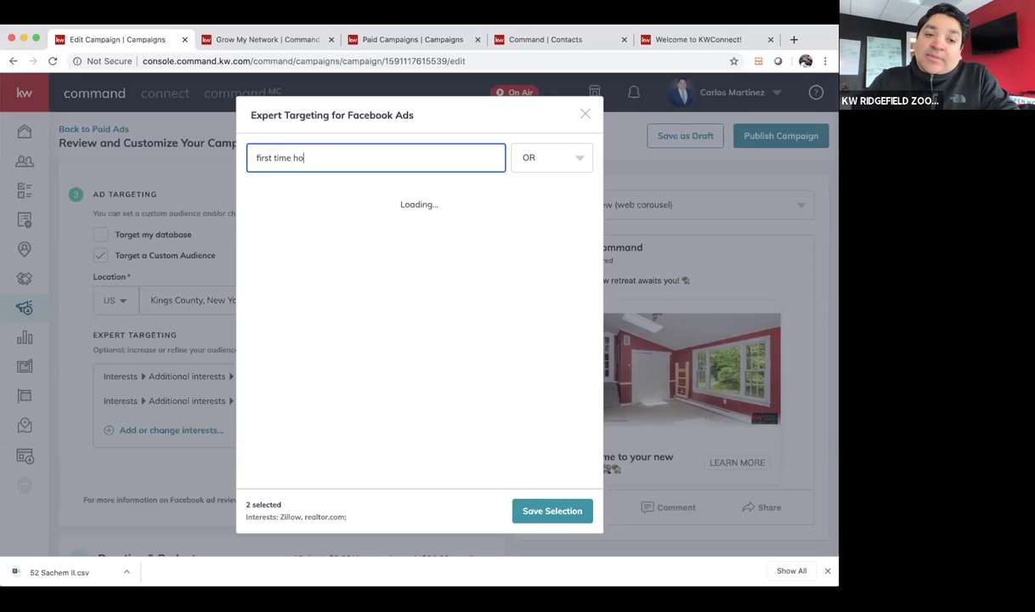
type("me")
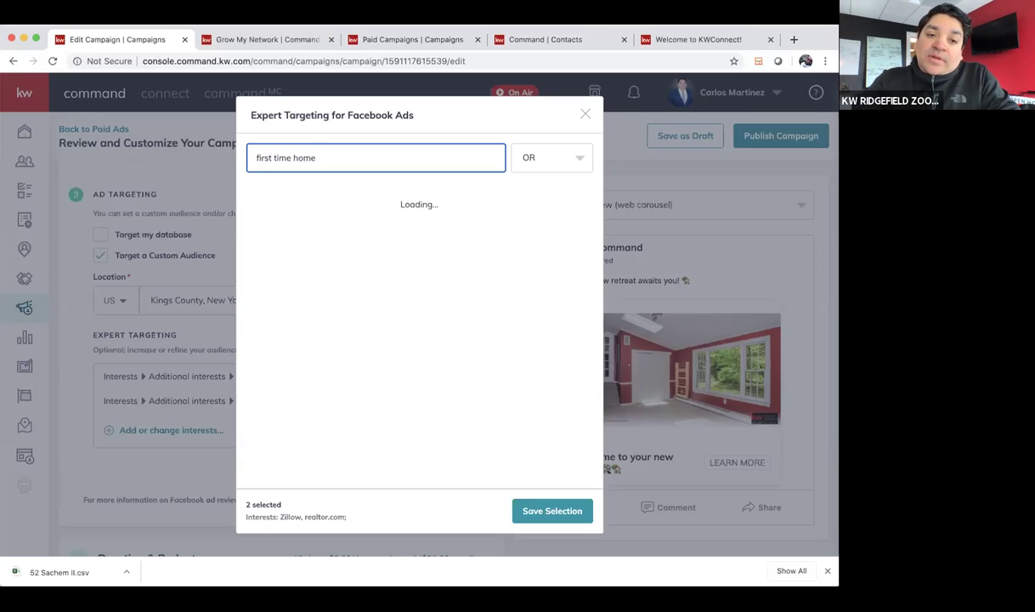
key("super+a")
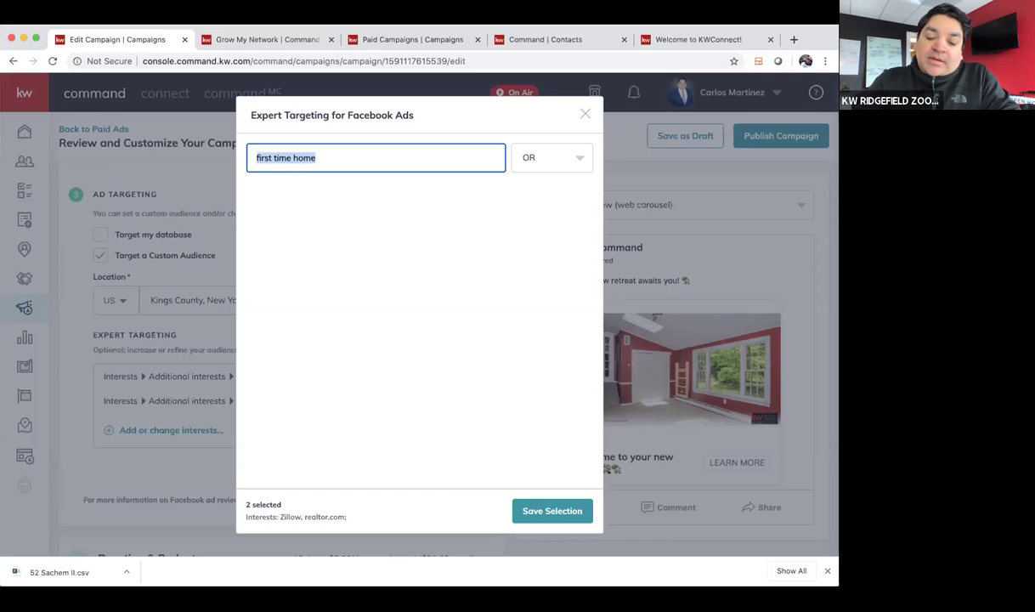
type("fha")
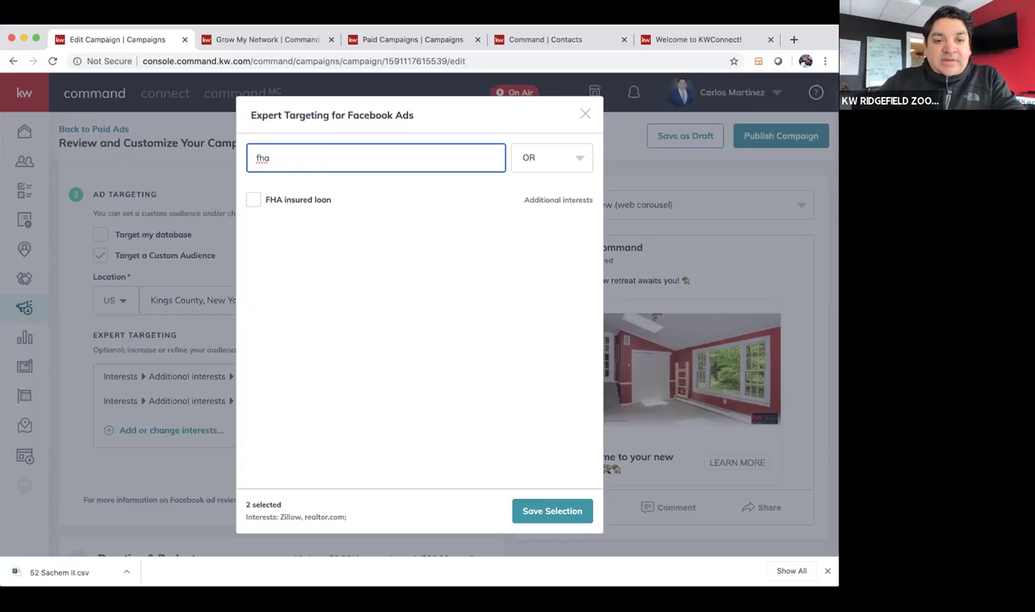
left_click(253, 200)
left_click_drag(291, 157, 252, 159)
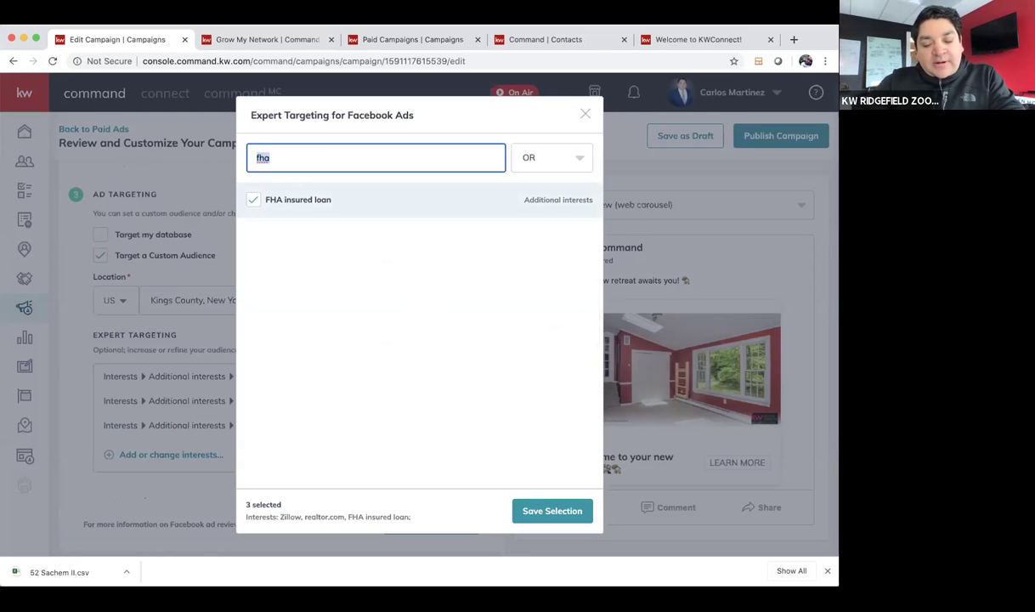
key("BackSpace")
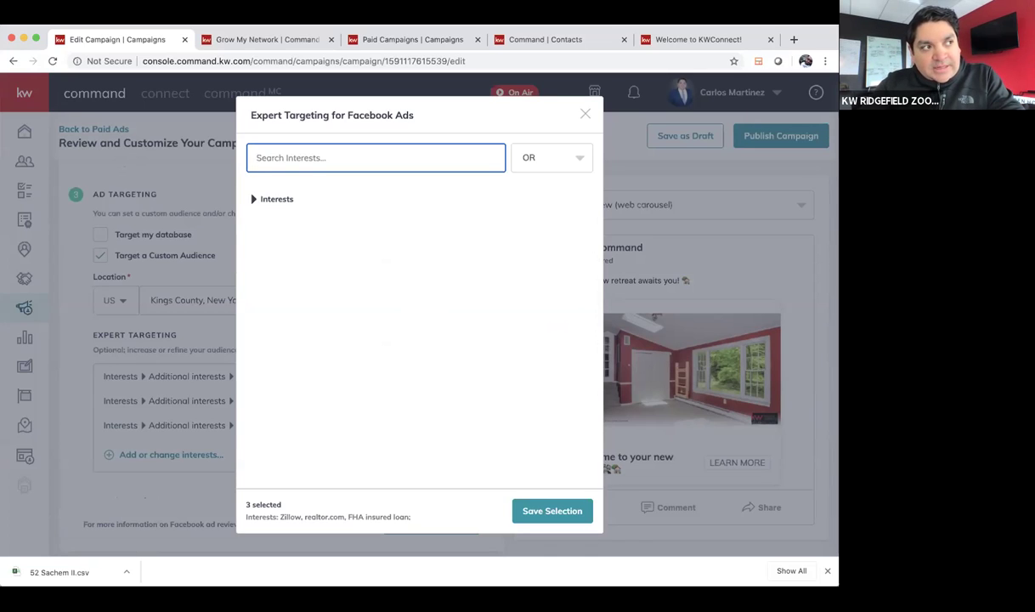
- Expand the interests list and tick Apartment List, Apartment Guide and Apartments.com
left_click(254, 199)
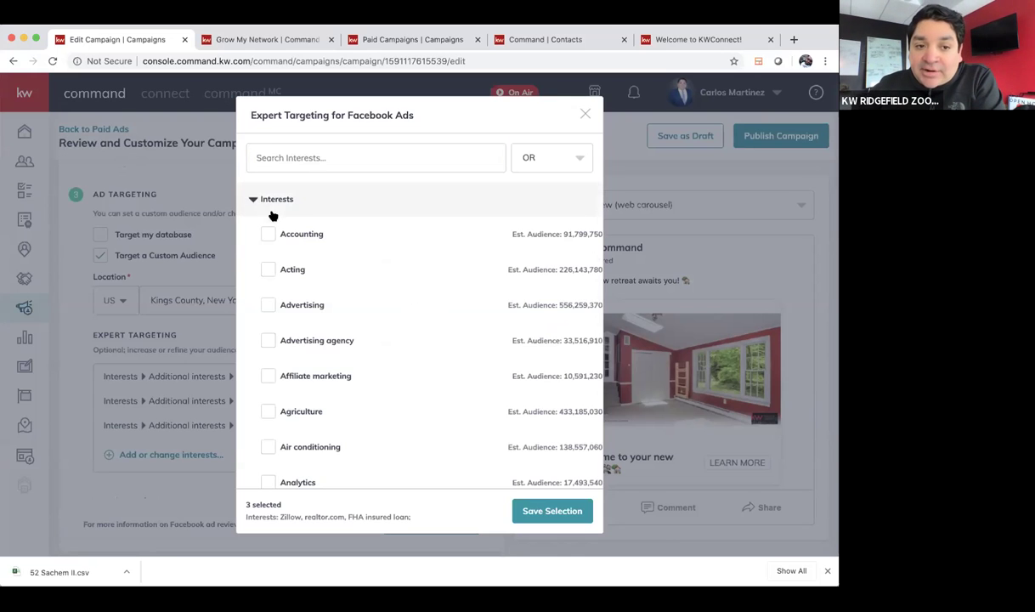
mouse_move(291, 268)
scroll(291, 268, "down", 5)
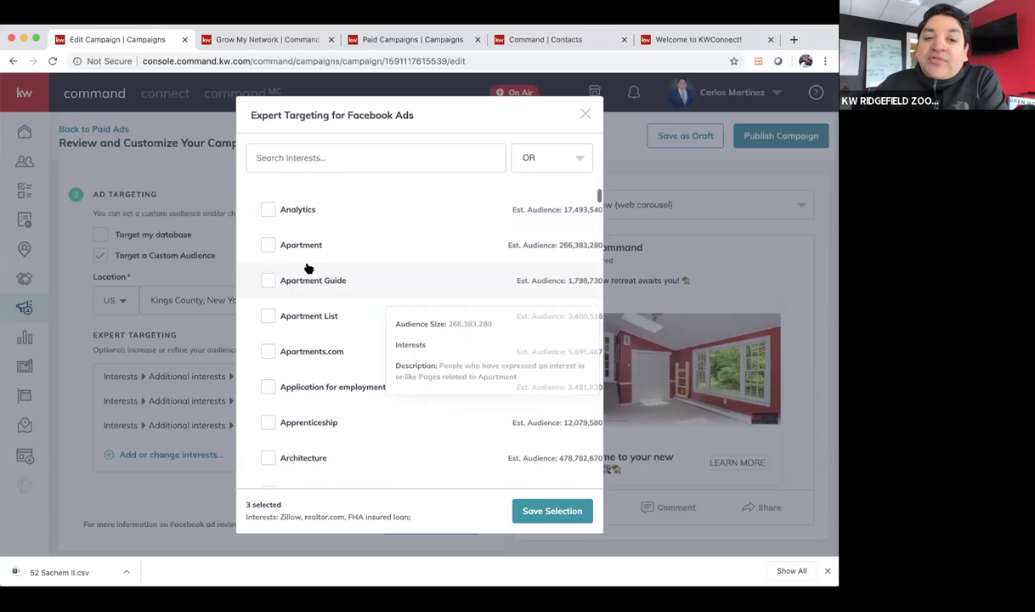
scroll(318, 264, "down", 1)
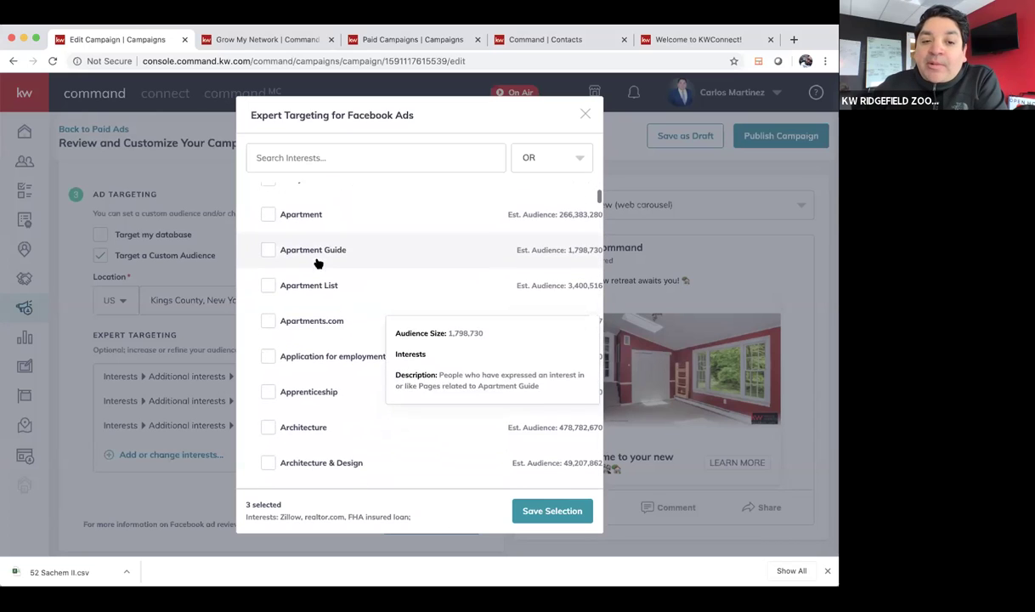
left_click(267, 284)
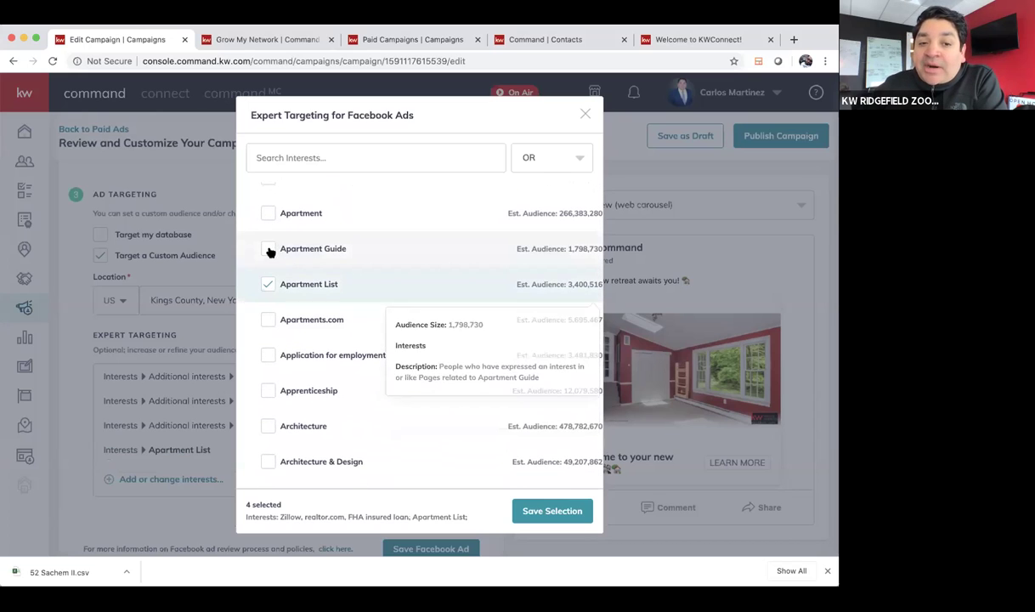
left_click(267, 249)
scroll(407, 315, "down", 1)
left_click(372, 307)
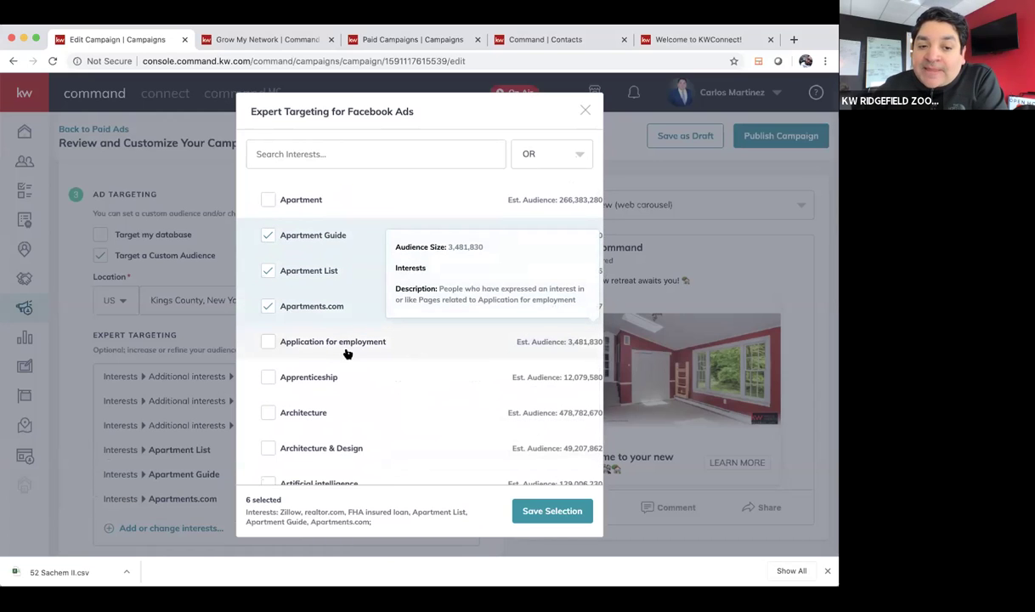
- Further down the list, tick Creative real estate investing
scroll(357, 357, "down", 5)
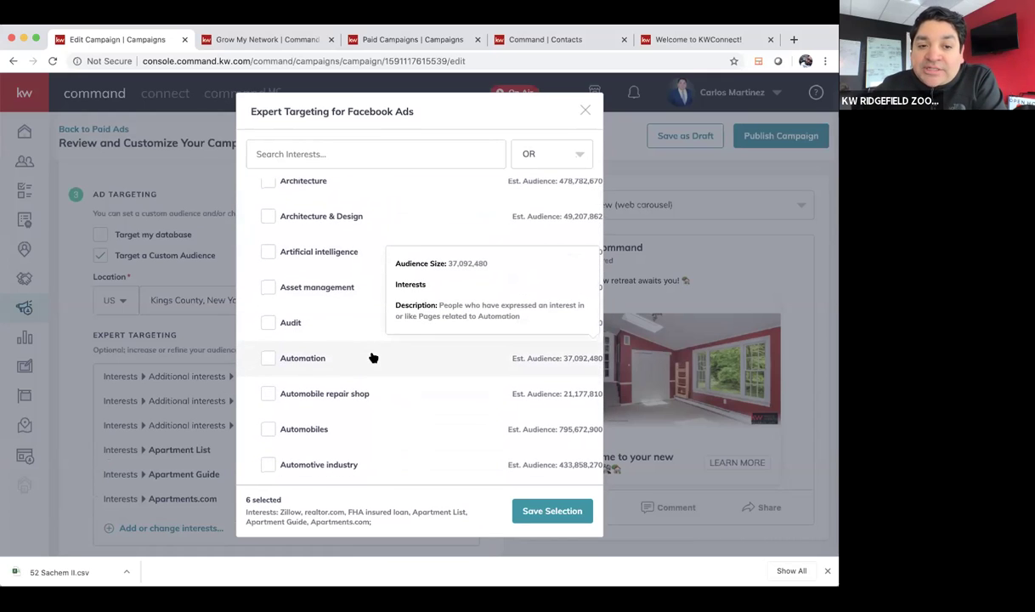
scroll(373, 357, "down", 5)
scroll(373, 358, "down", 10)
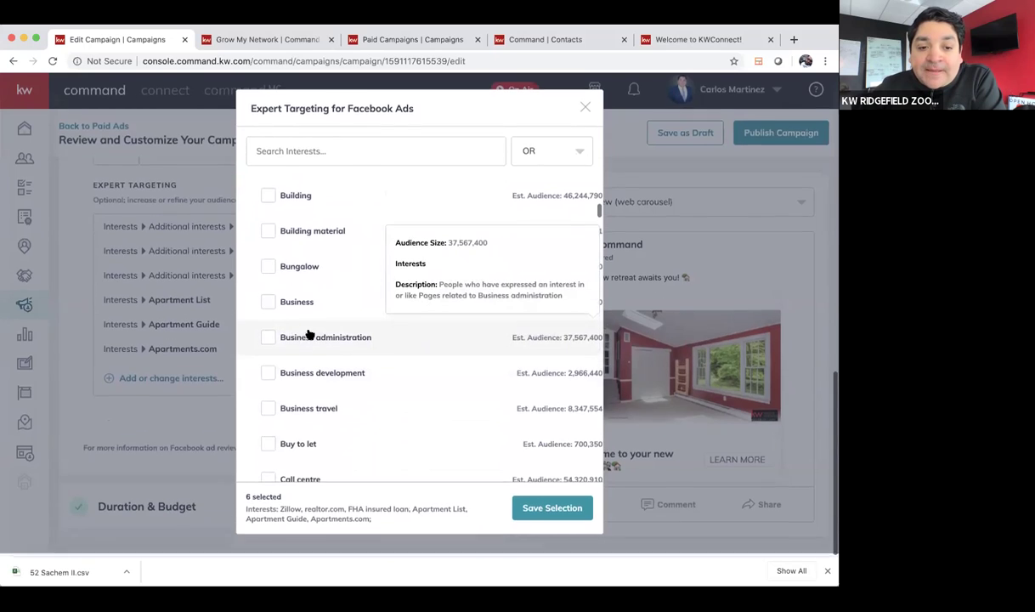
scroll(324, 338, "down", 9)
scroll(326, 339, "down", 13)
scroll(327, 339, "down", 2)
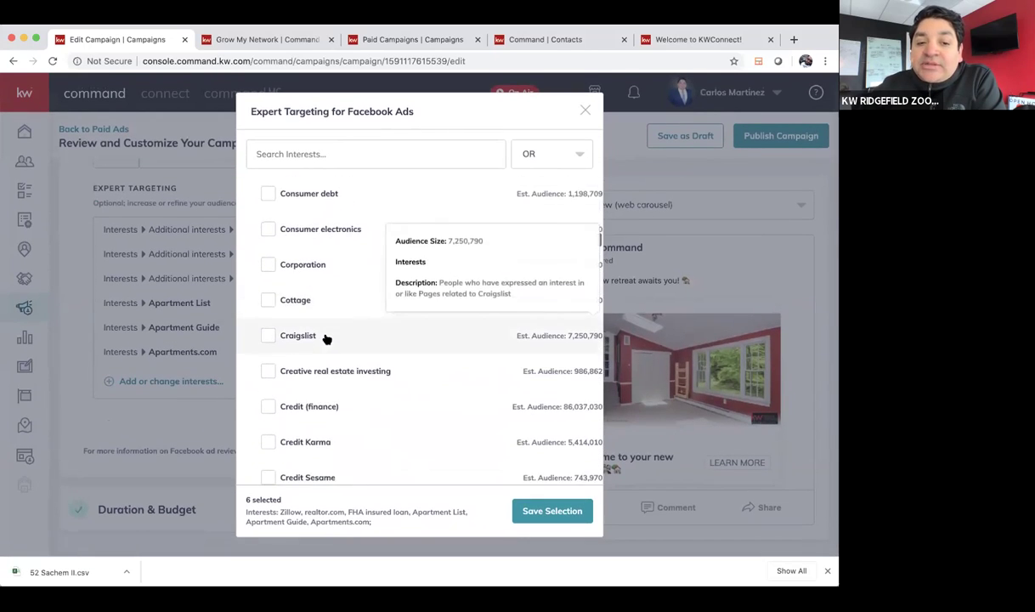
scroll(275, 339, "down", 1)
triple_click(262, 337)
left_click(262, 333)
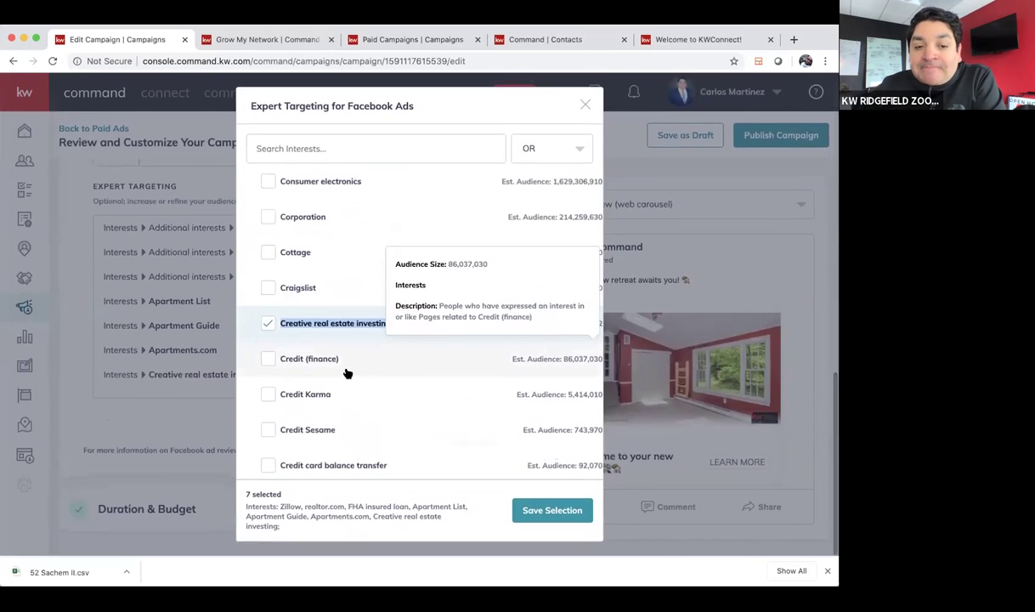
- Save the selection of all seven targeted interests
scroll(337, 374, "down", 3)
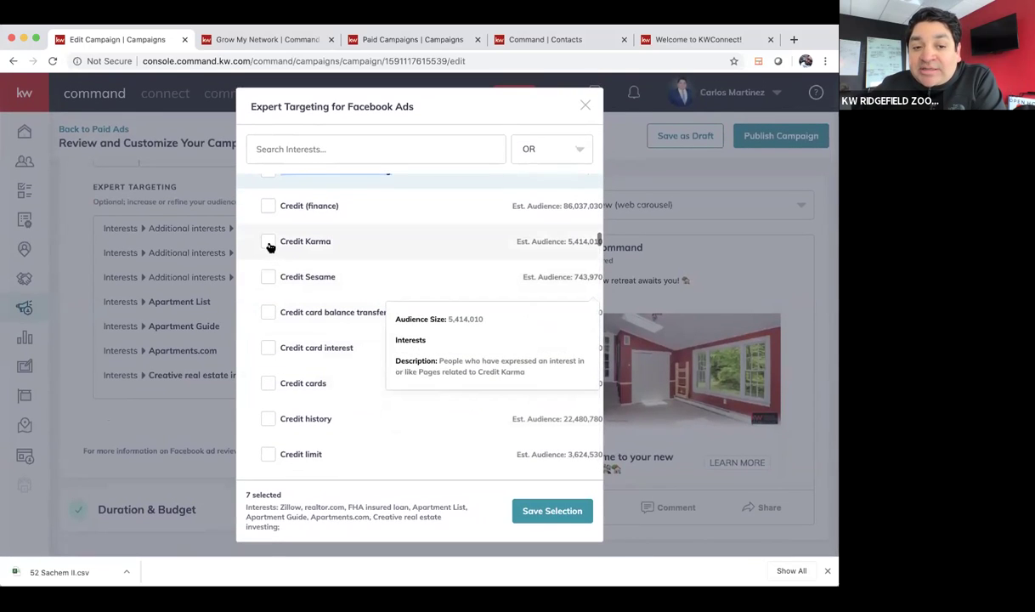
scroll(296, 280, "down", 7)
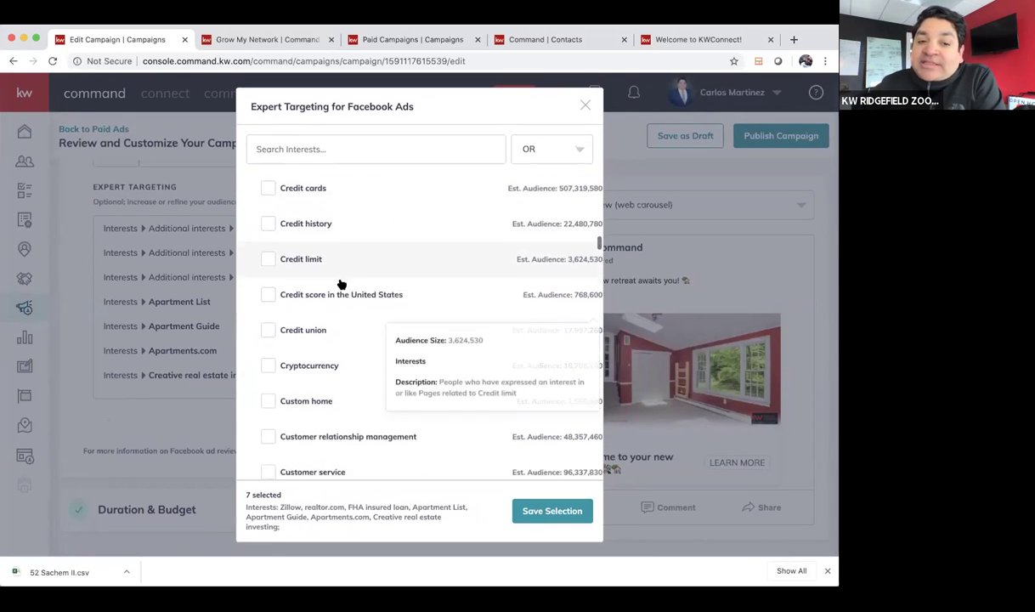
scroll(312, 254, "down", 10)
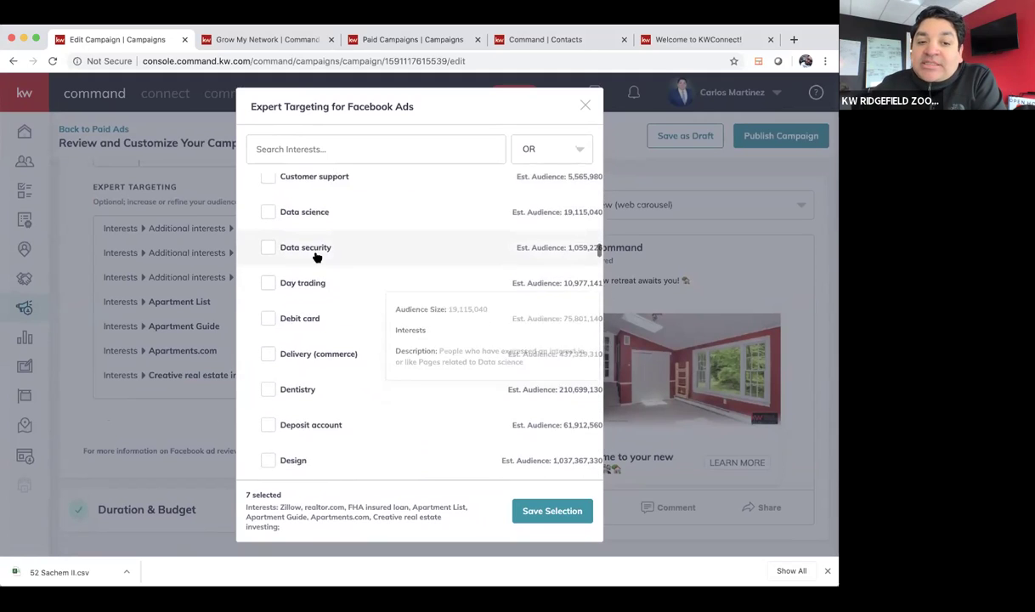
scroll(316, 257, "down", 10)
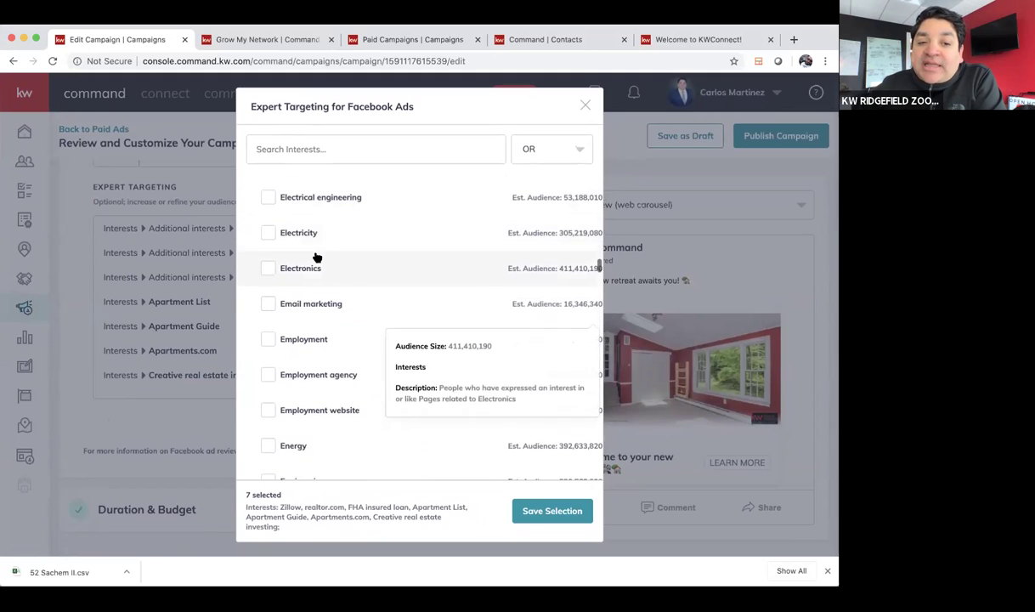
scroll(316, 256, "down", 2)
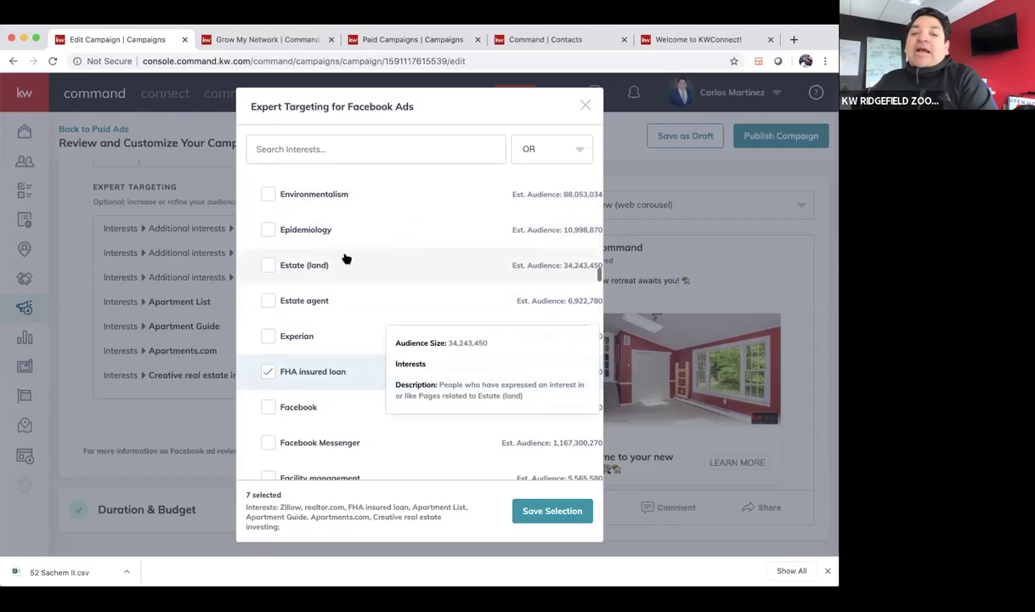
scroll(356, 258, "down", 2)
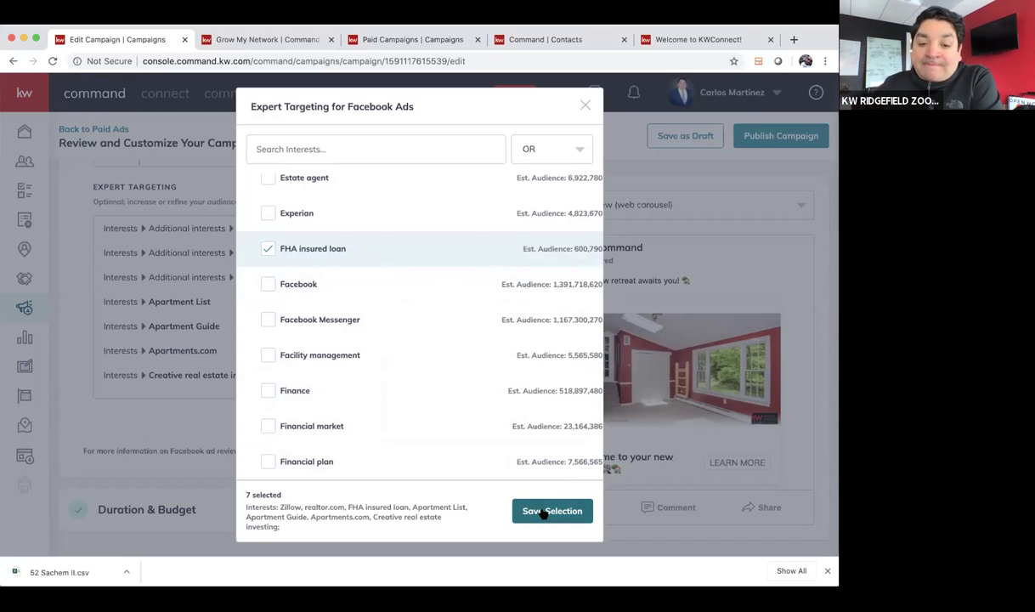
left_click(544, 511)
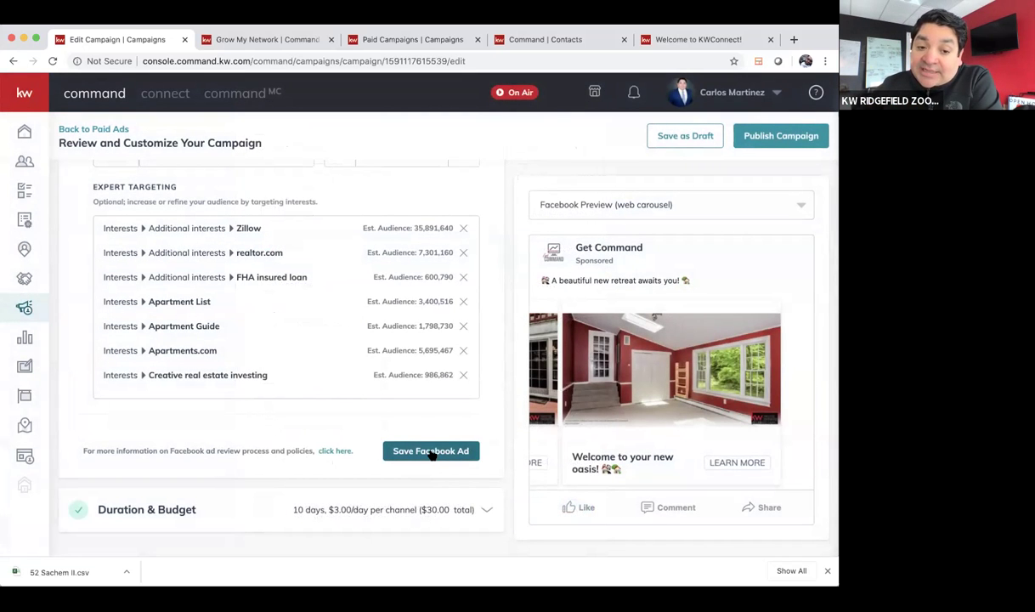
- Save the Facebook ad and expand Duration & Budget, showing $30 over 10 days
left_click(432, 452)
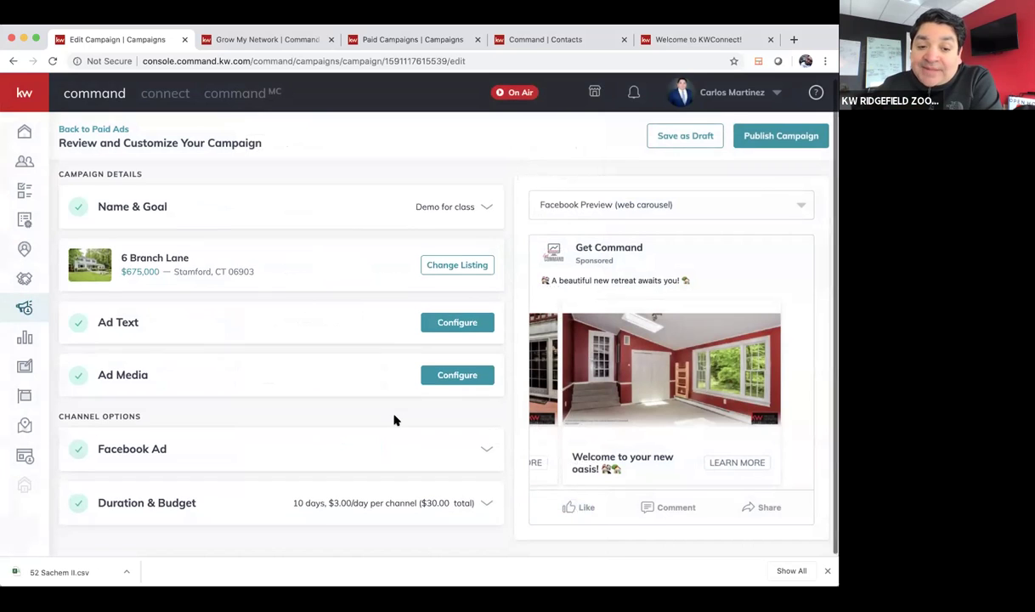
left_click(463, 499)
scroll(476, 482, "down", 3)
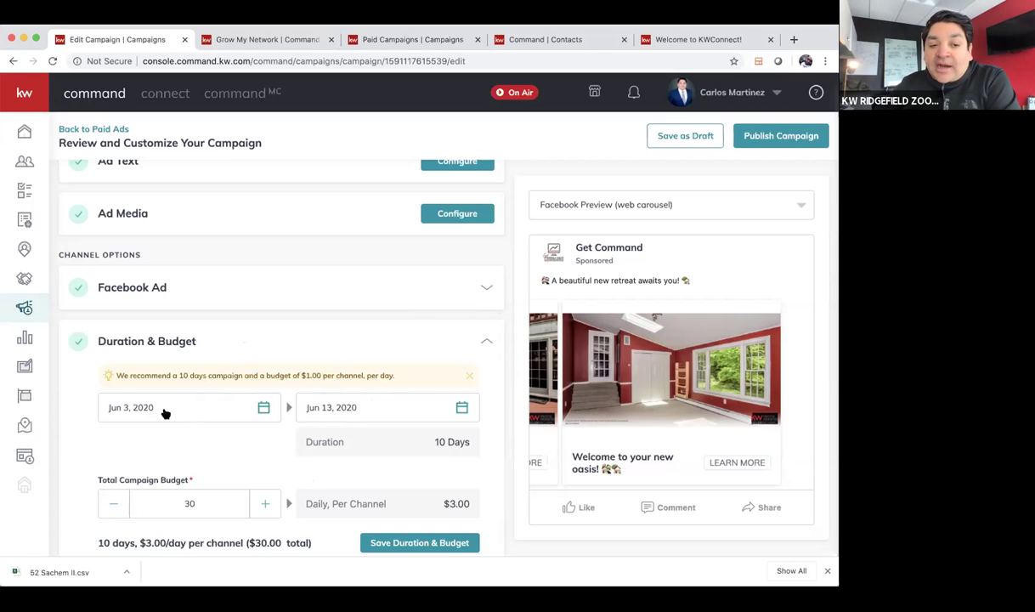
- Set the end date to Jun 15, 2020 and total budget to $25, then save (12 days, $2.08/day)
left_click(325, 407)
scroll(400, 528, "down", 1)
left_click(347, 526)
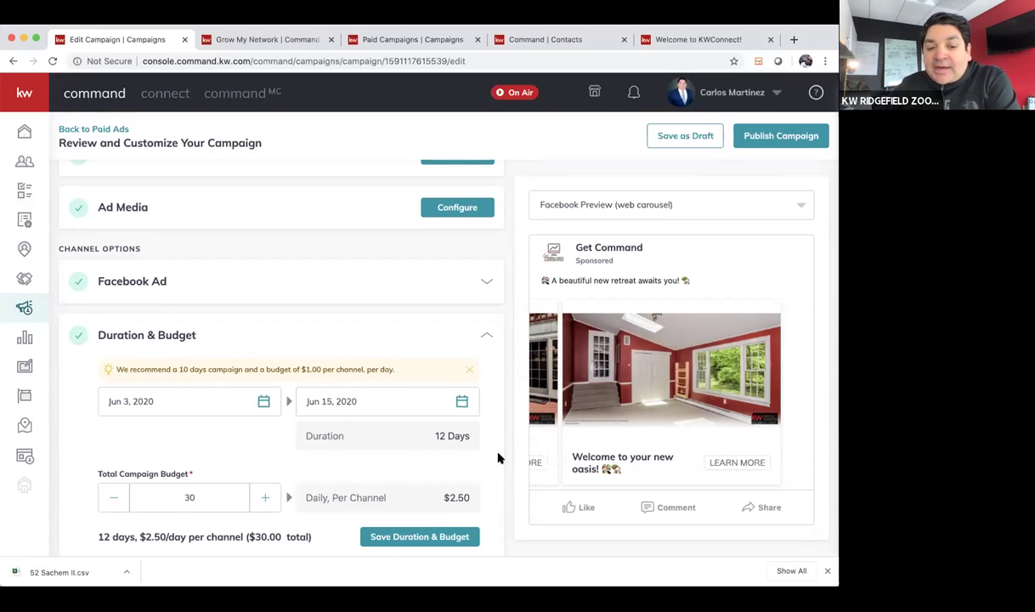
scroll(498, 459, "down", 2)
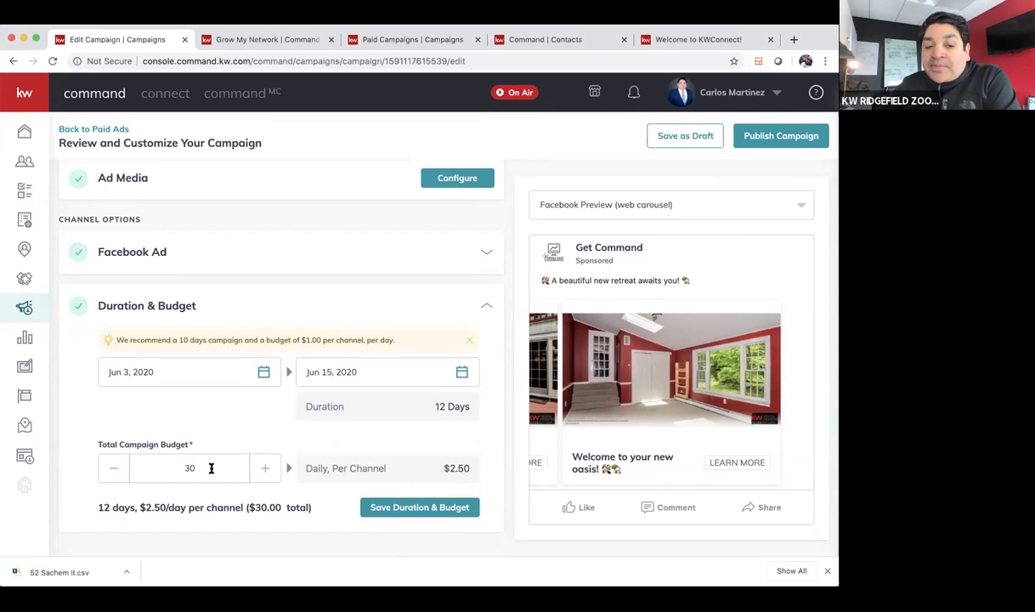
left_click_drag(221, 468, 145, 466)
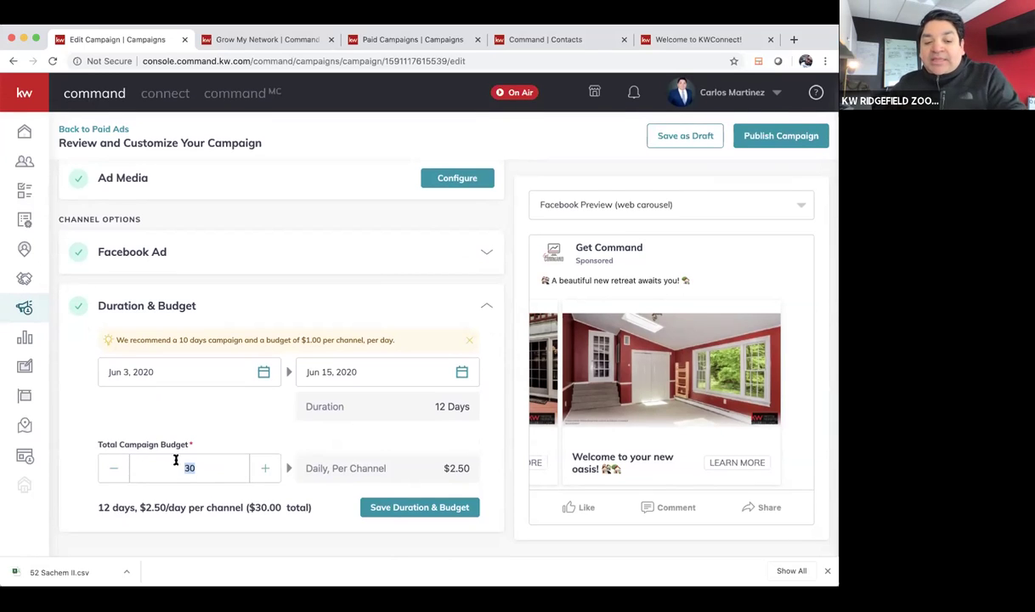
type("5")
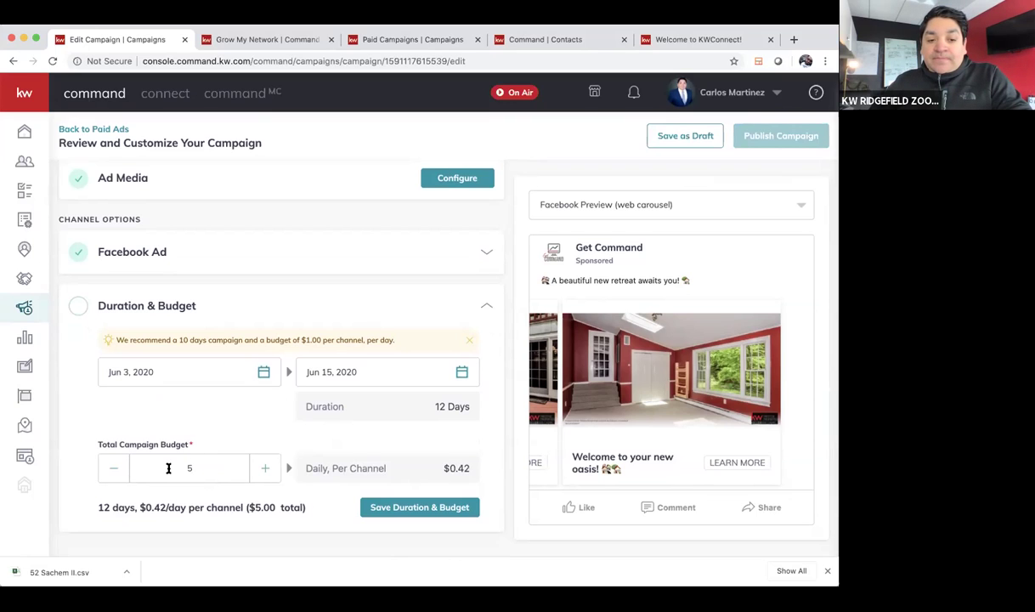
type("1")
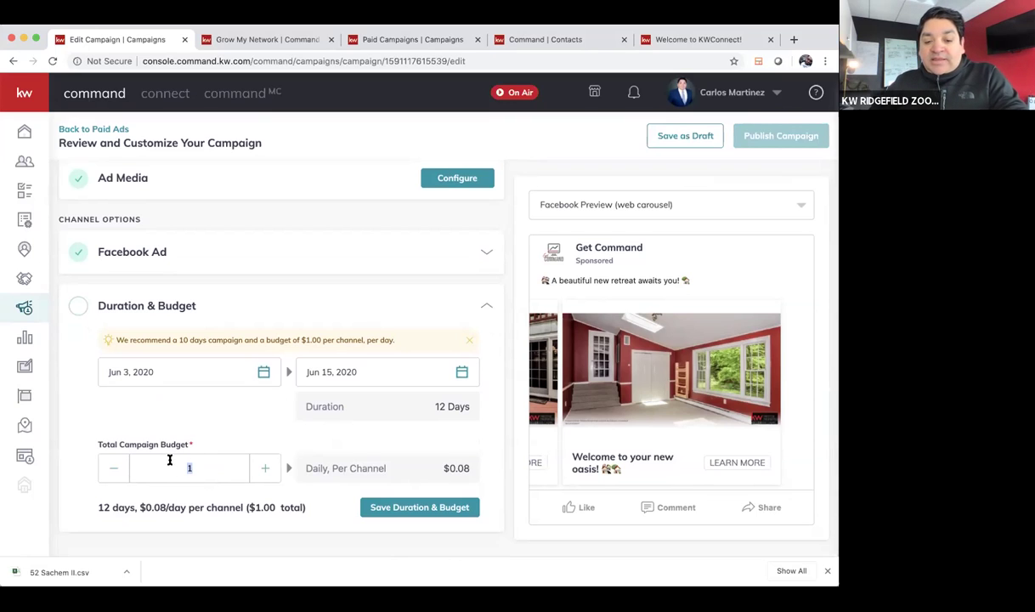
double_click(190, 466)
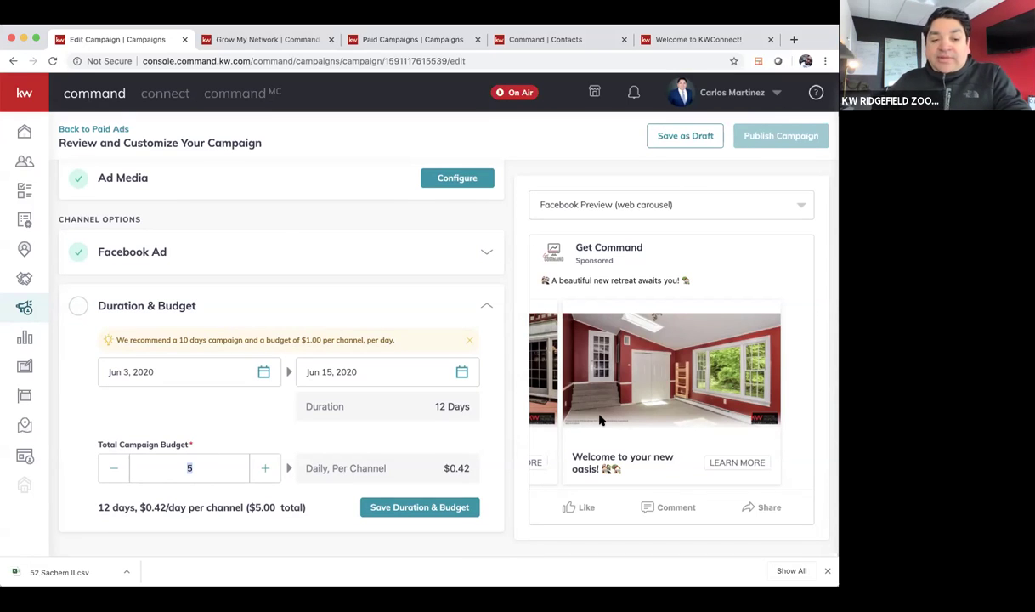
type("20")
key("BackSpace")
type("5")
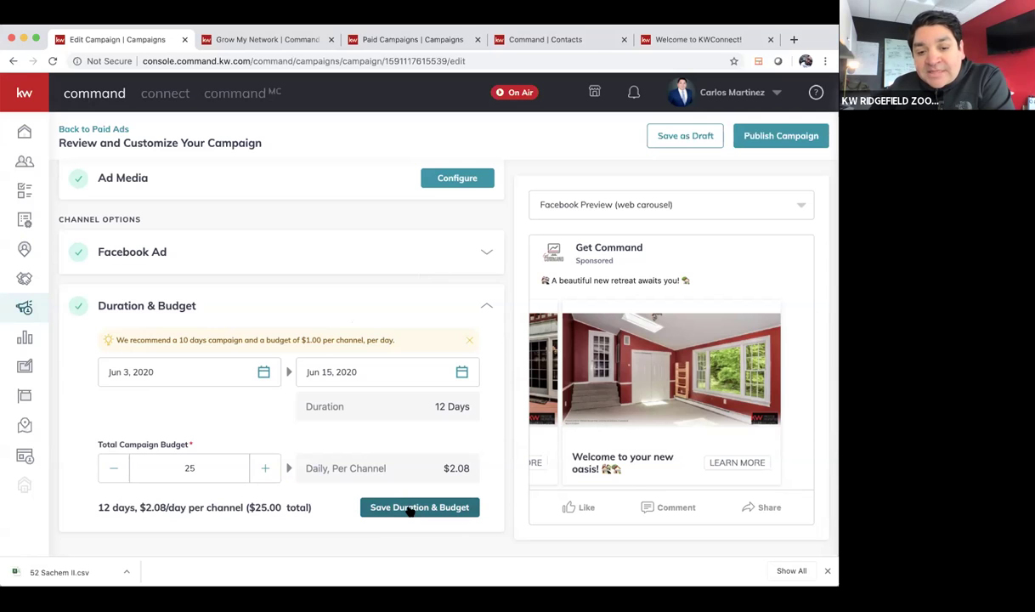
left_click(410, 508)
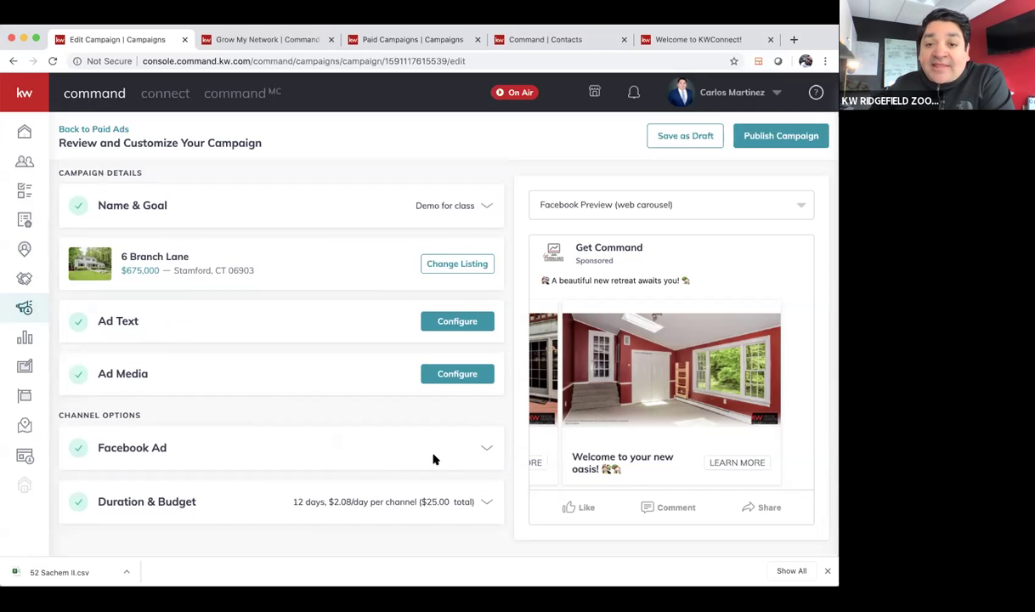
- Preview the ad as a Facebook mobile carousel and swipe through to the kitchen photo
left_click(633, 209)
left_click(595, 255)
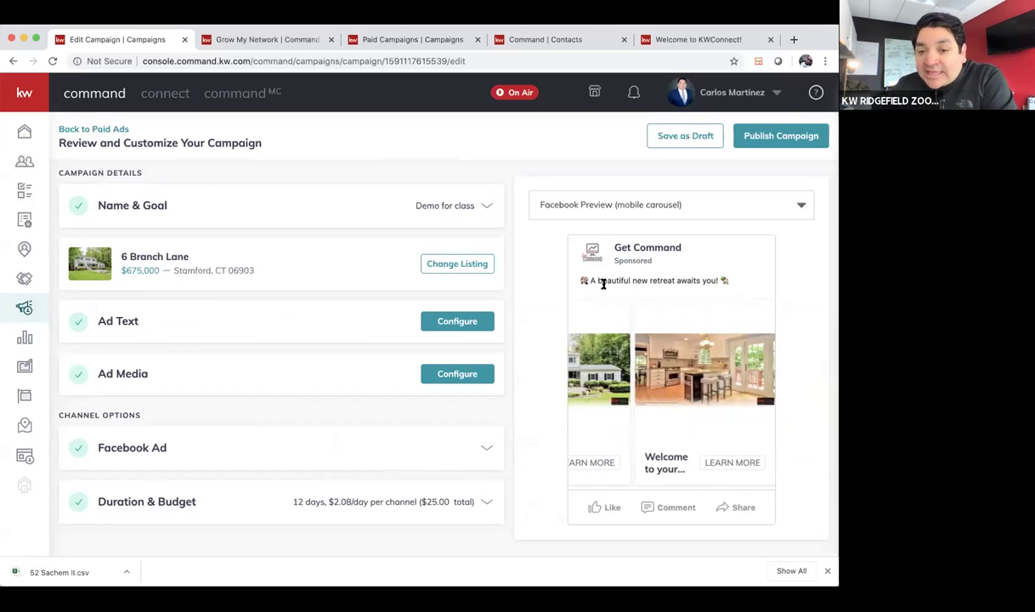
left_click_drag(618, 280, 729, 278)
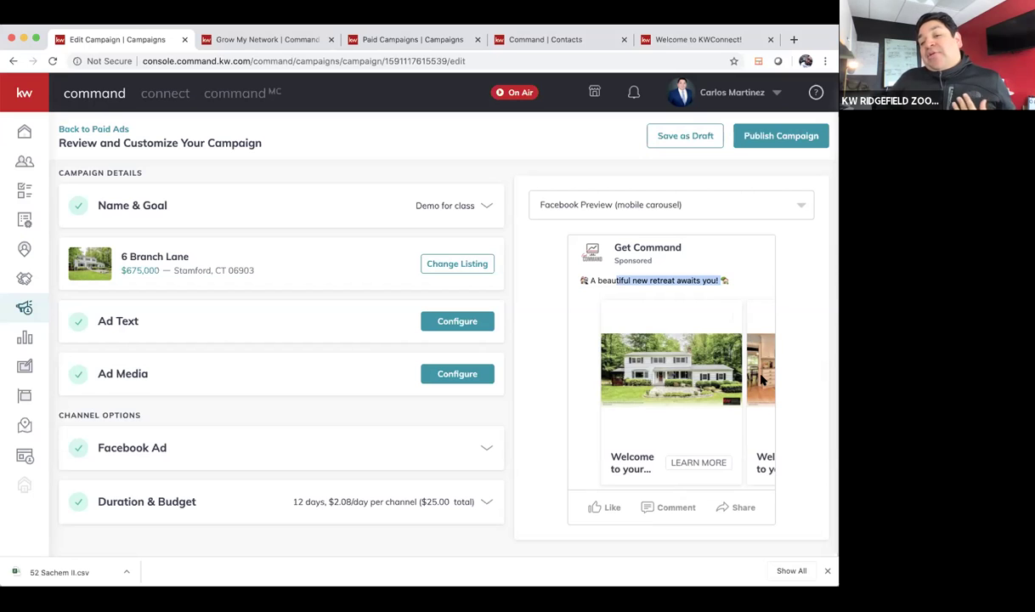
left_click_drag(762, 379, 621, 371)
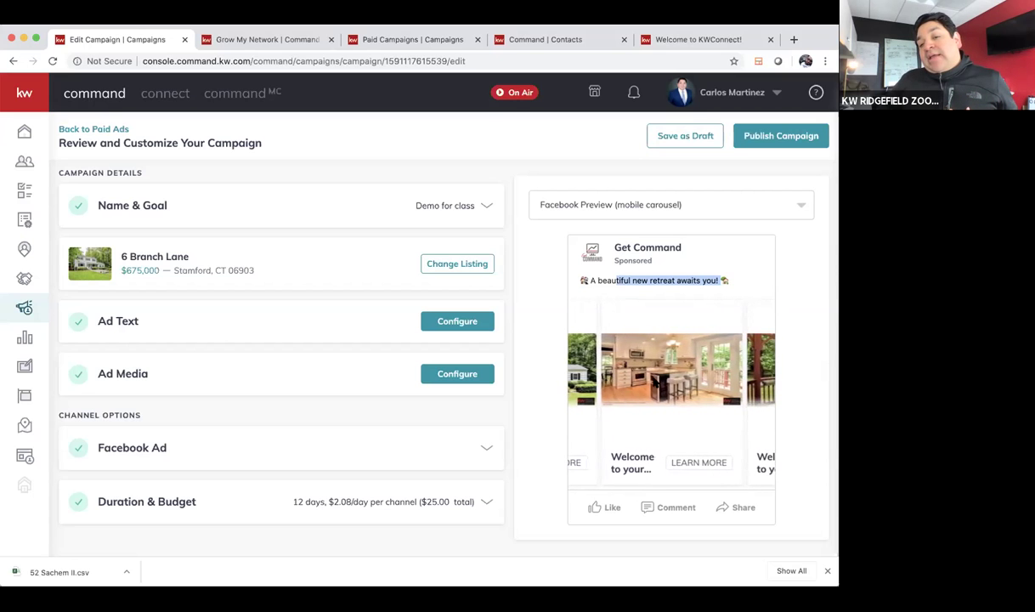
scroll(666, 382, "right", 5)
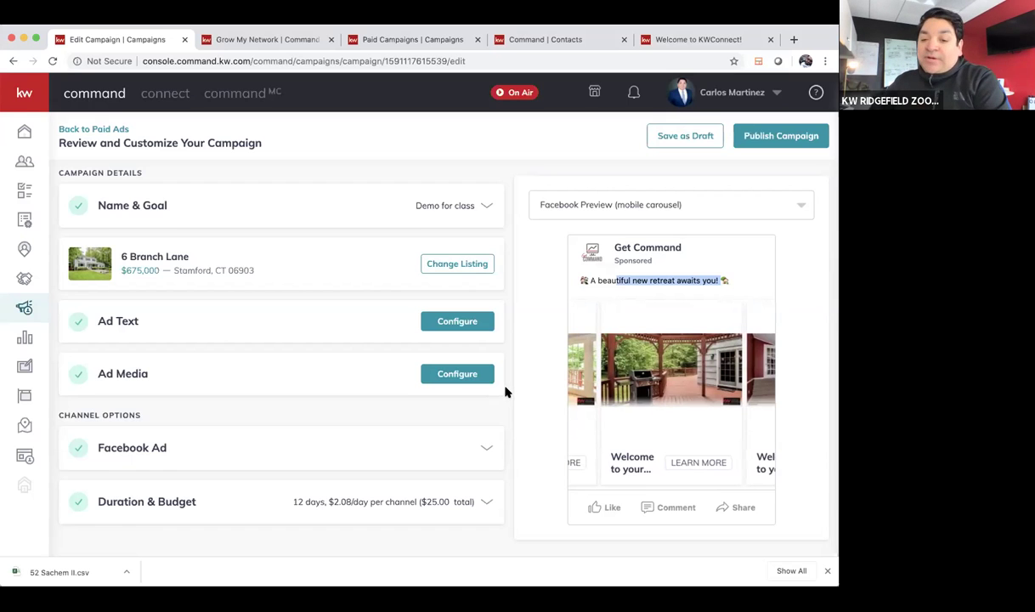
scroll(506, 392, "down", 1)
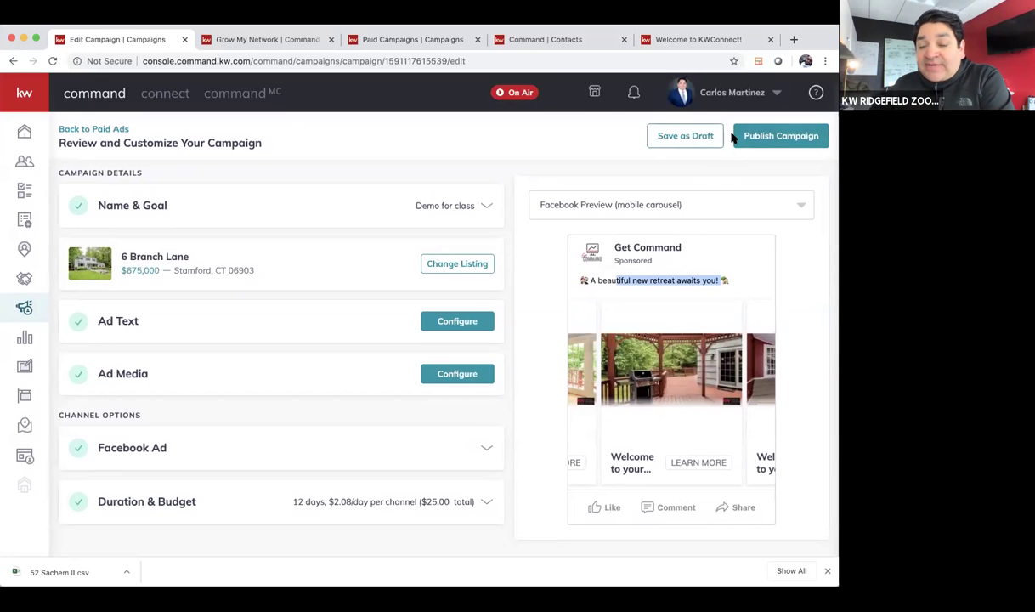
- Start publishing, then close the Select Payment Profile window without creating the campaign
left_click(769, 138)
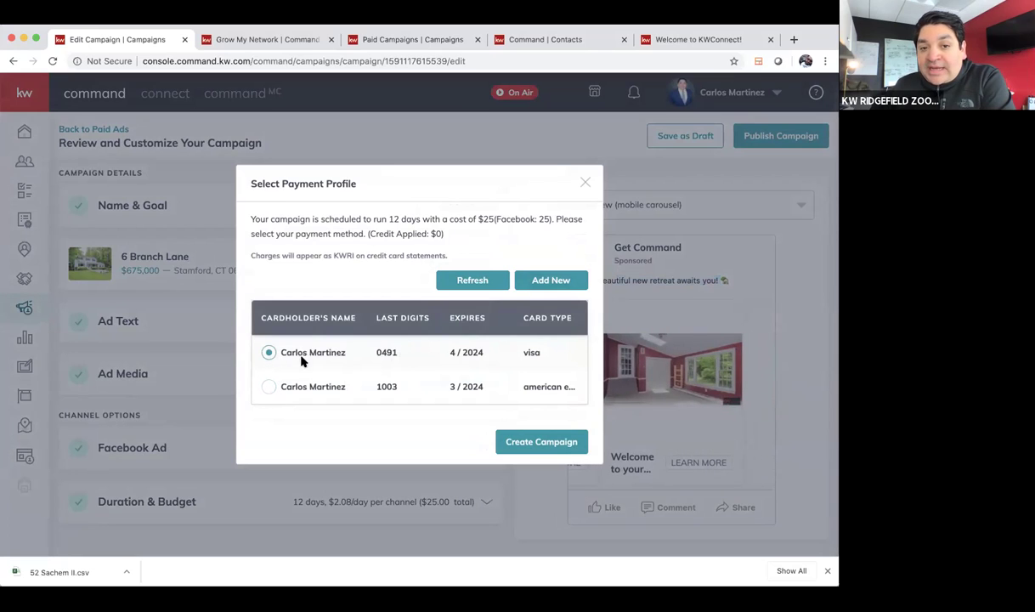
left_click(584, 185)
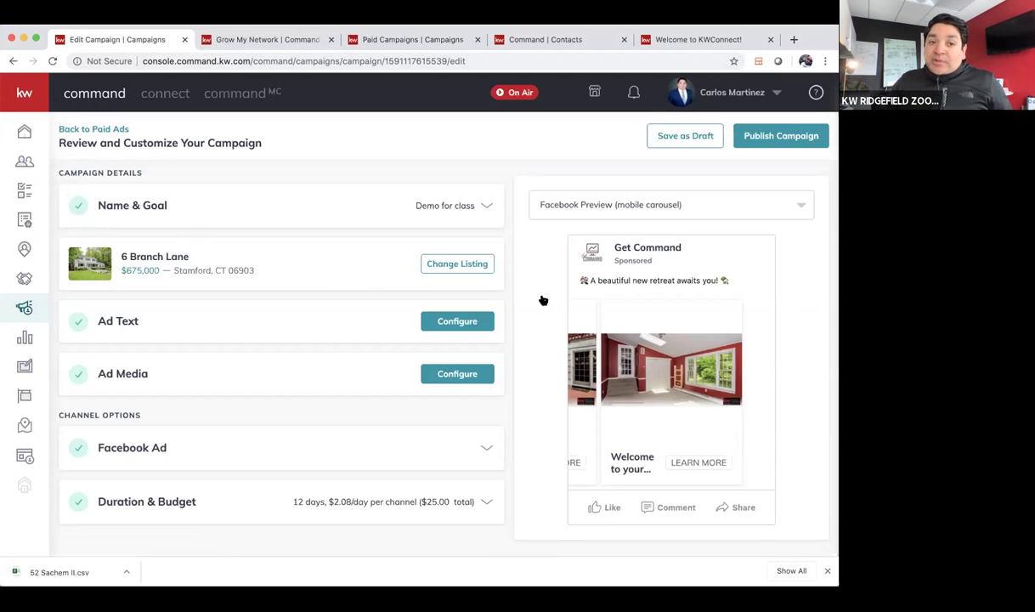
- Stay on the page and save the 6 Branch Lane campaign as a draft
left_click(30, 222)
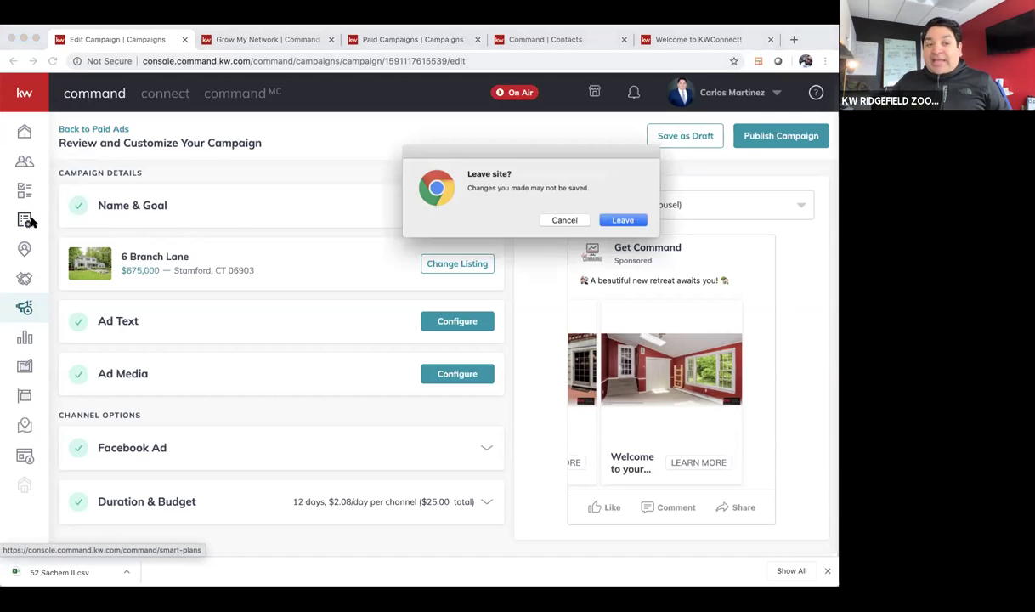
left_click(556, 219)
left_click(679, 135)
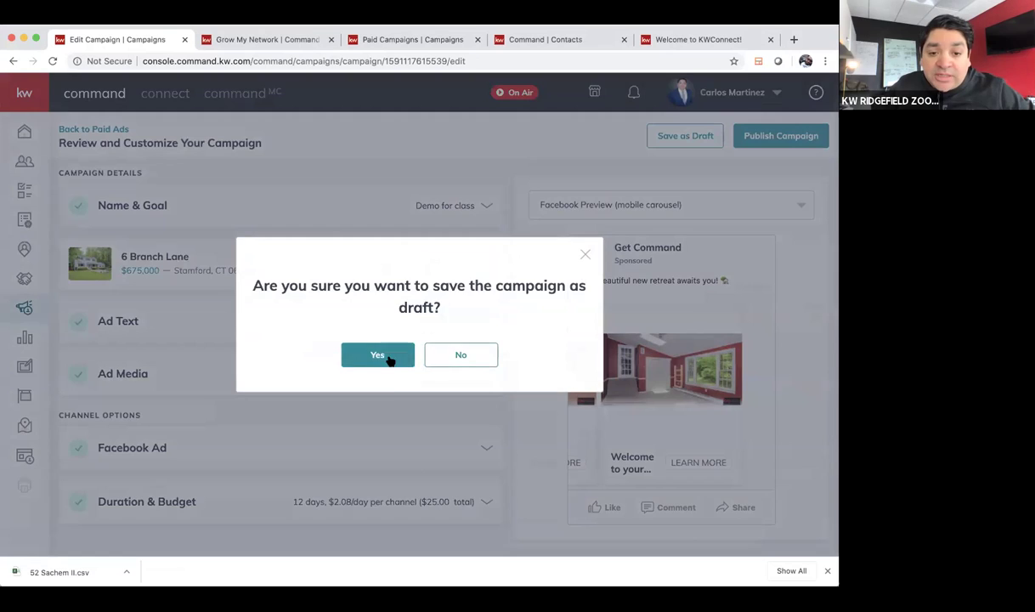
left_click(384, 356)
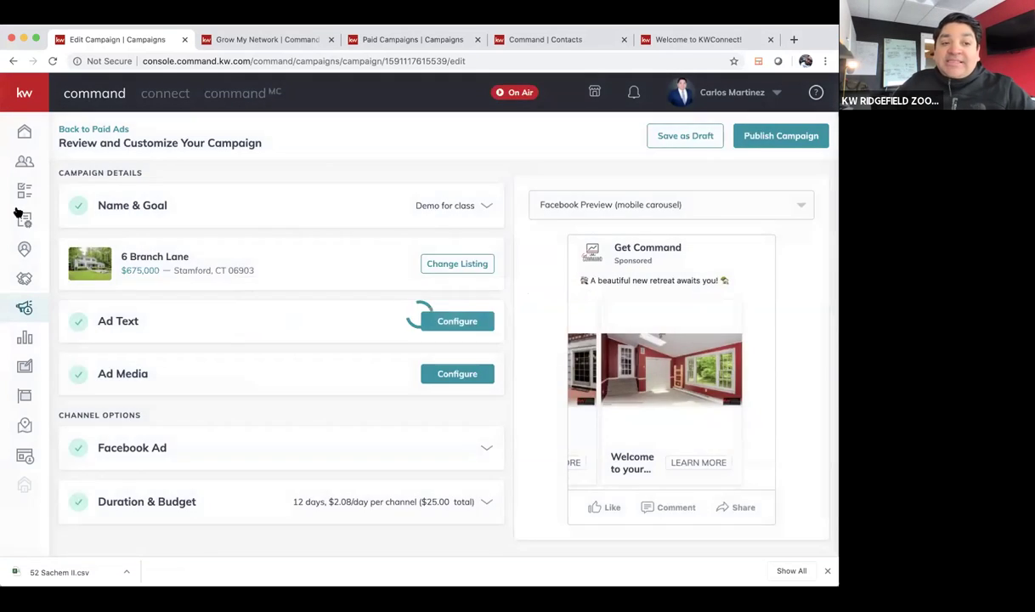
- Open the SmartPlans Library and browse its 10 Keller Williams plans
left_click(27, 220)
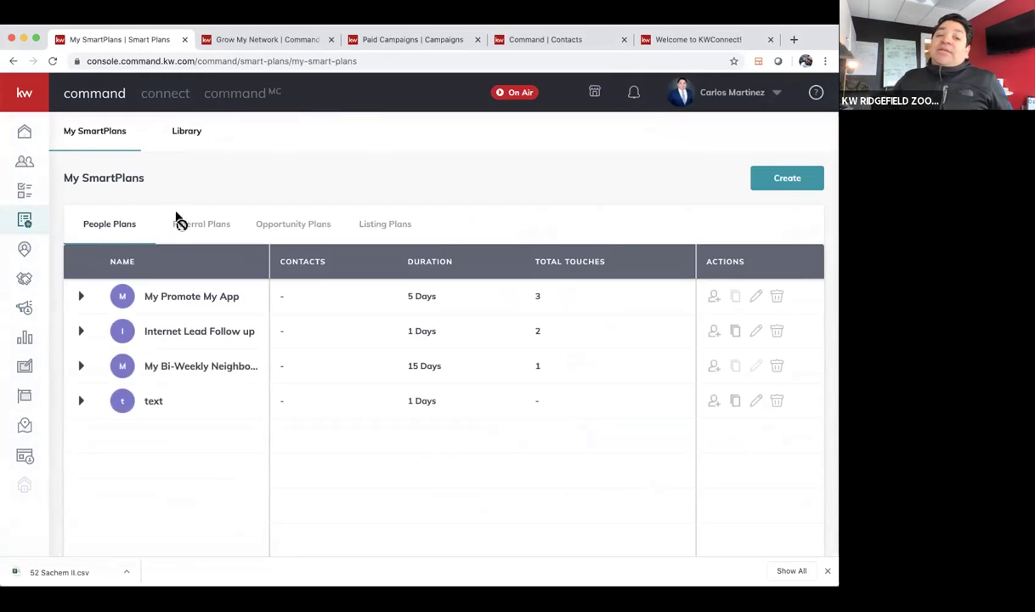
left_click(189, 132)
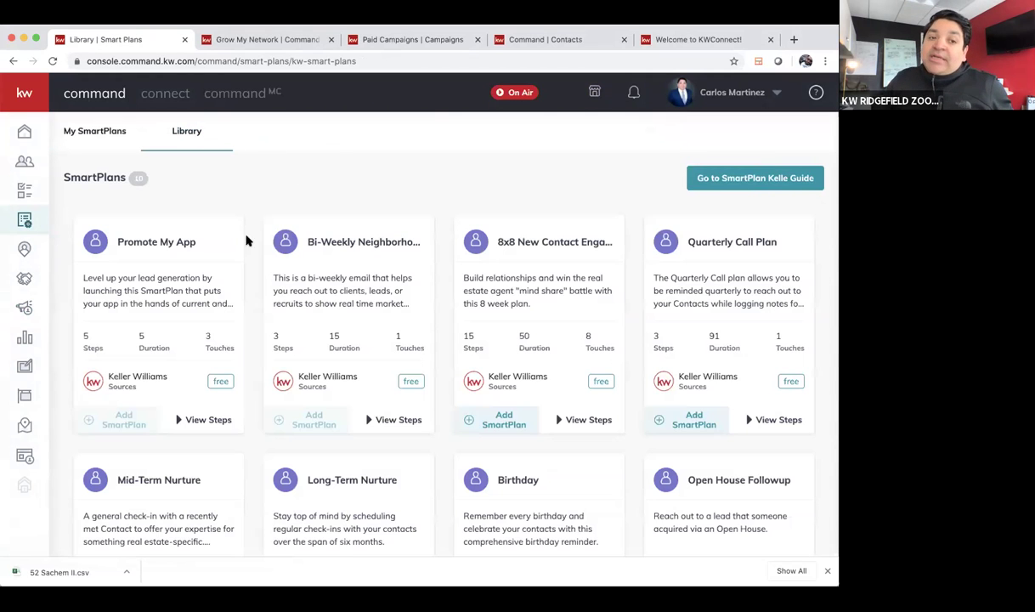
scroll(635, 323, "down", 5)
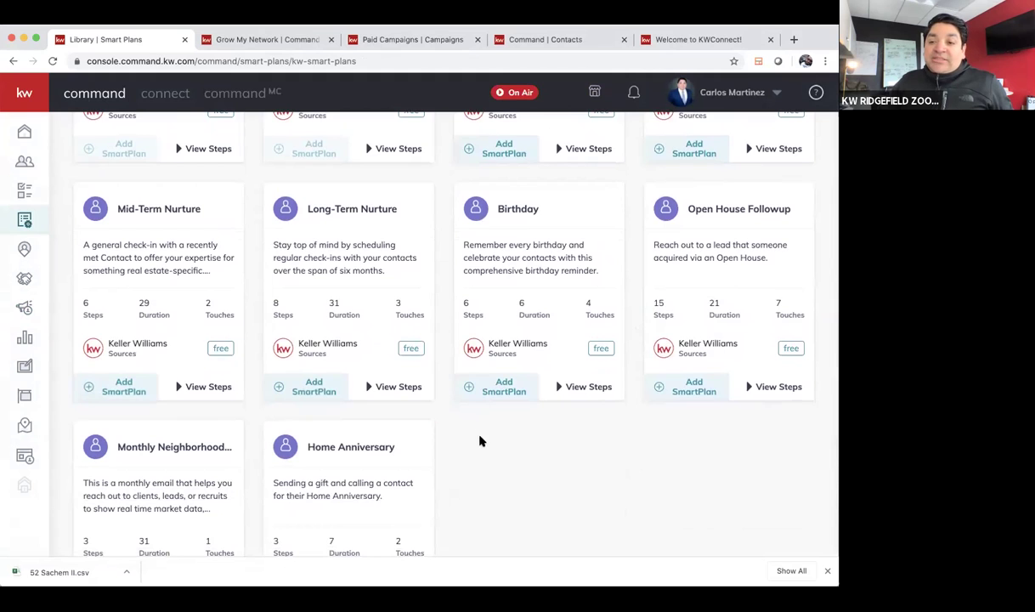
scroll(467, 438, "up", 3)
scroll(461, 436, "up", 2)
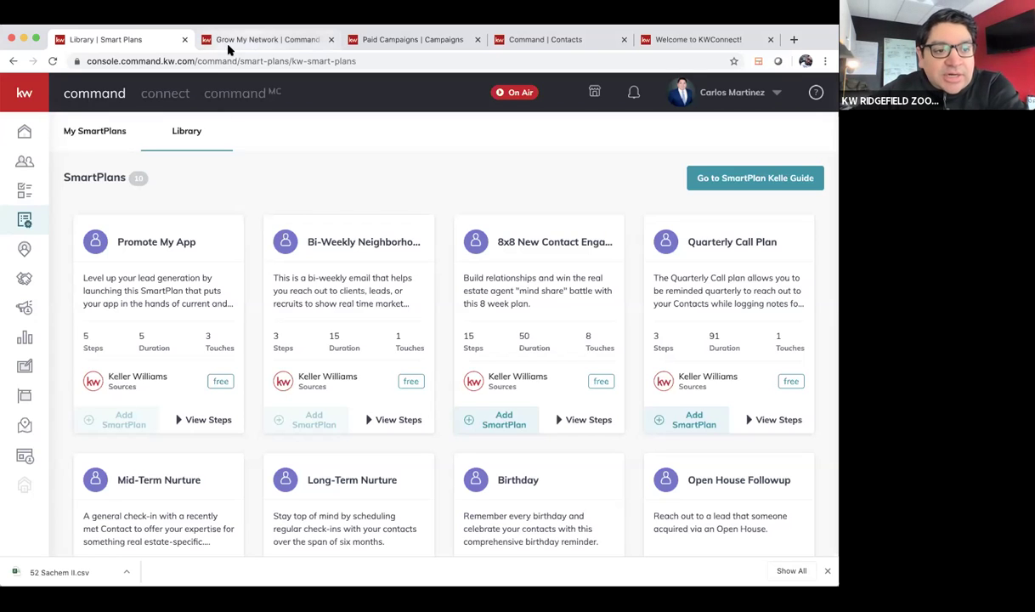
- Open the Grow My Network referrals Map and zoom in on the northeastern US
left_click(23, 247)
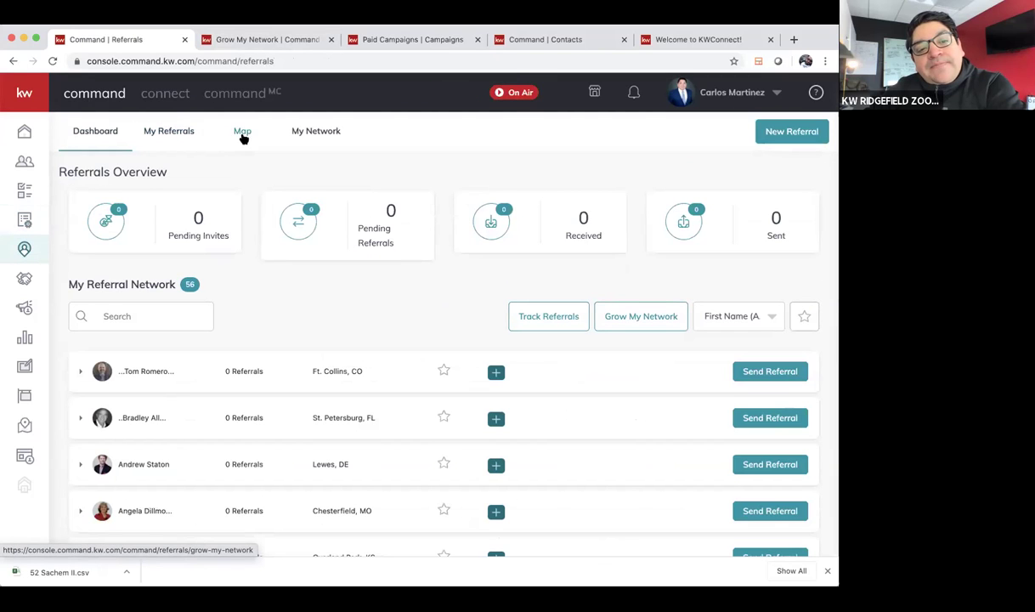
left_click(241, 132)
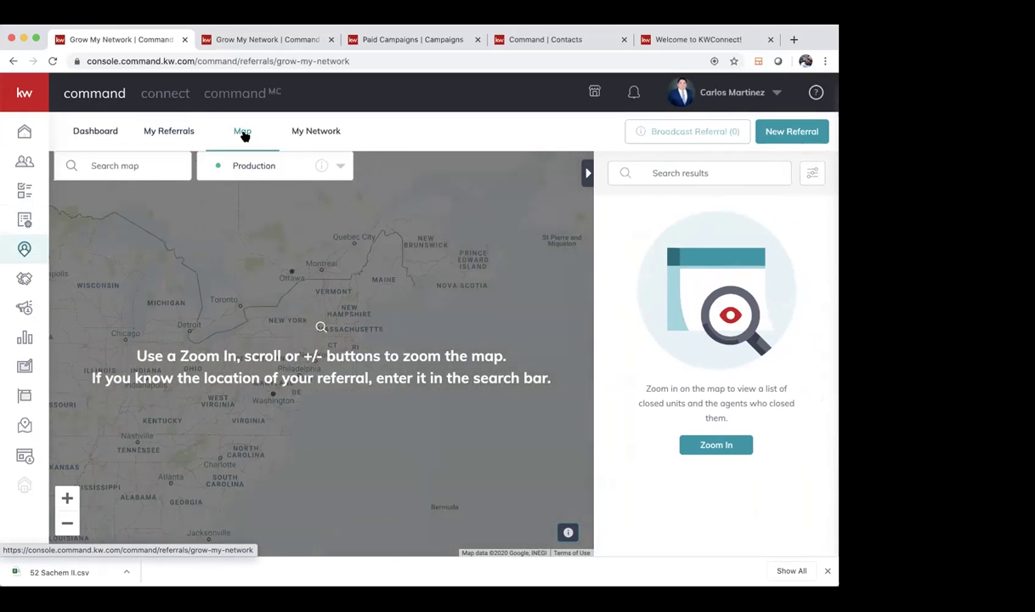
left_click(25, 249)
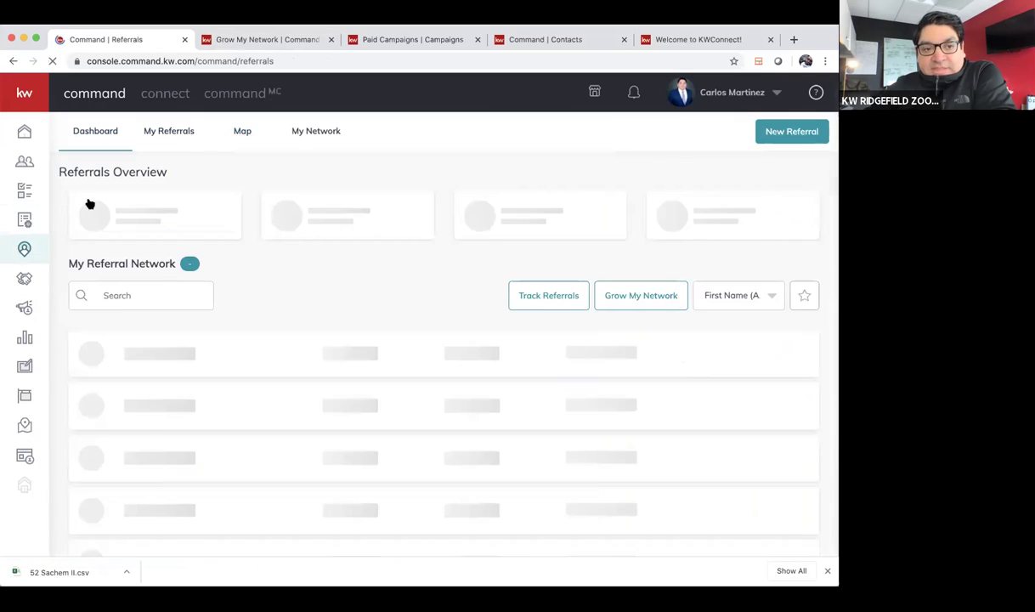
left_click(241, 133)
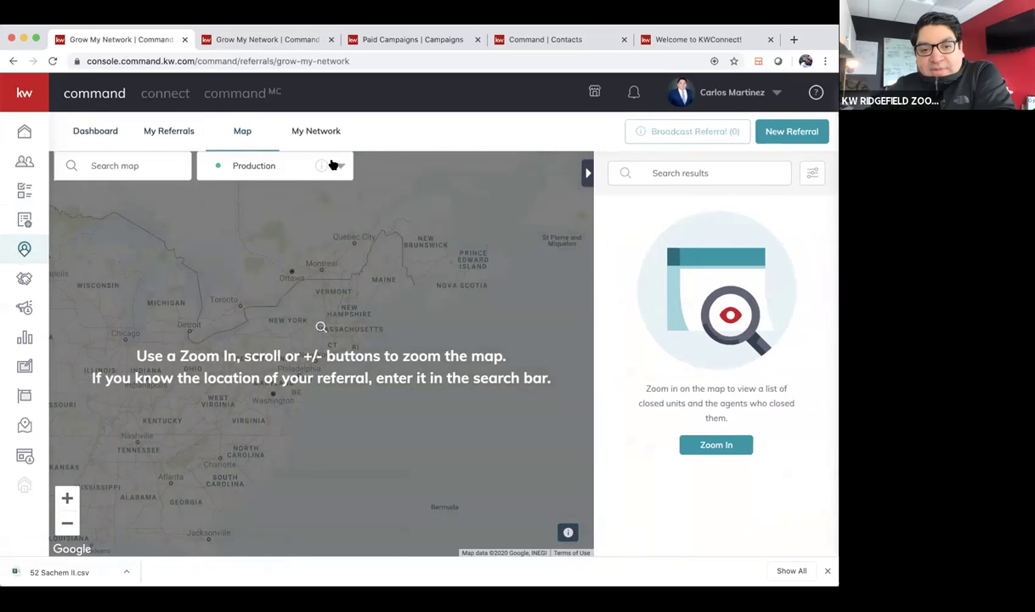
scroll(342, 316, "up", 5)
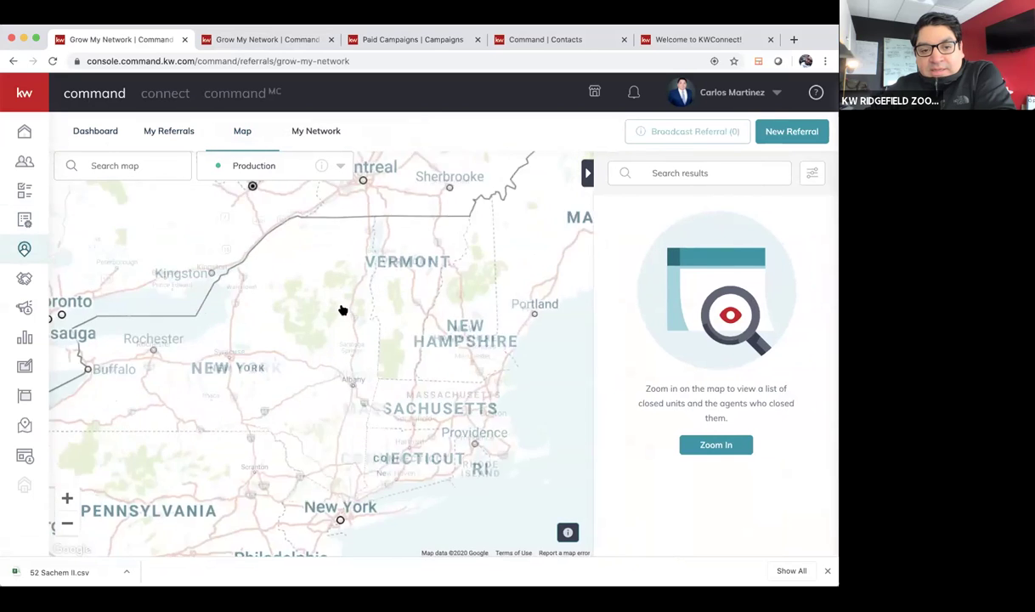
- Show the Referral Patterns layer for referrals received into Stamford, CT, highlighting the West Hartford, CT route
left_click(341, 168)
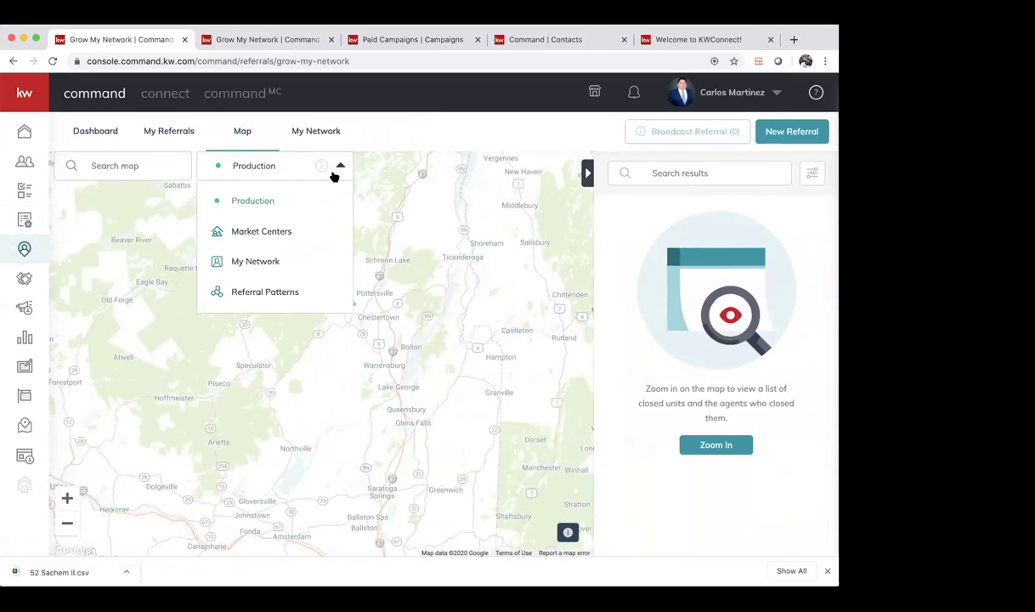
left_click(292, 293)
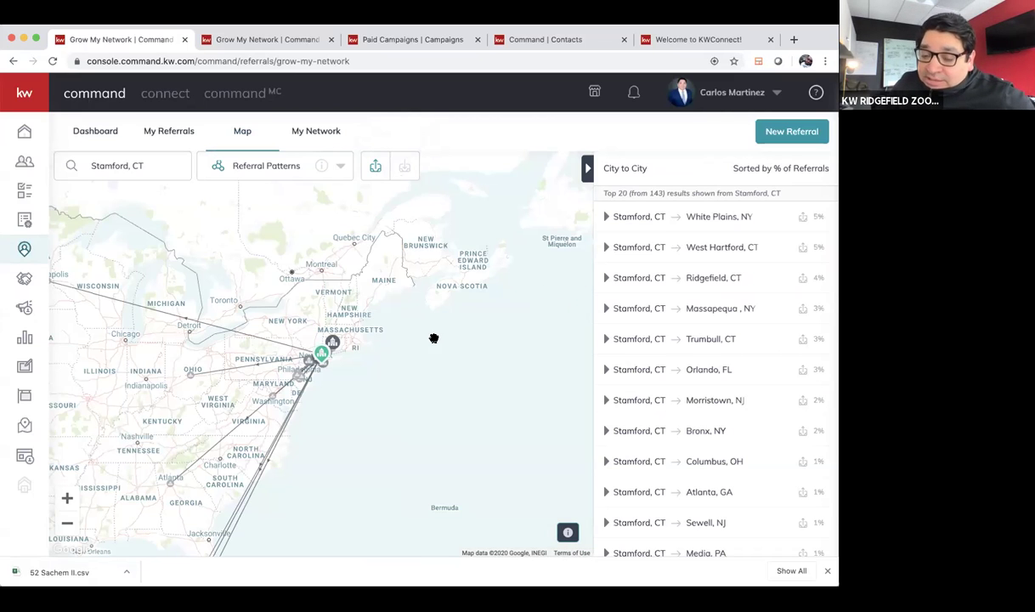
left_click_drag(386, 388, 432, 360)
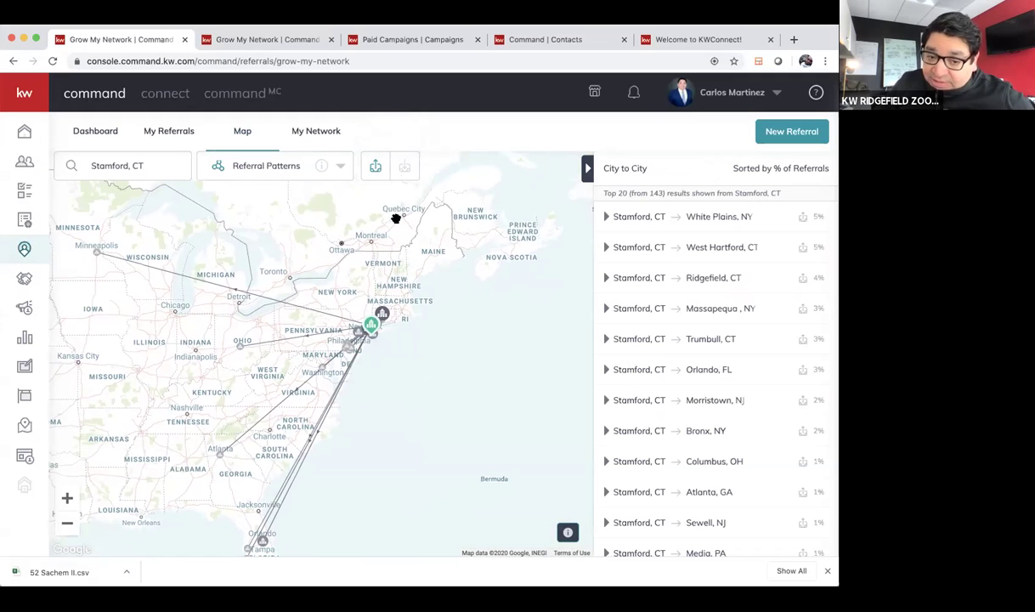
left_click(404, 170)
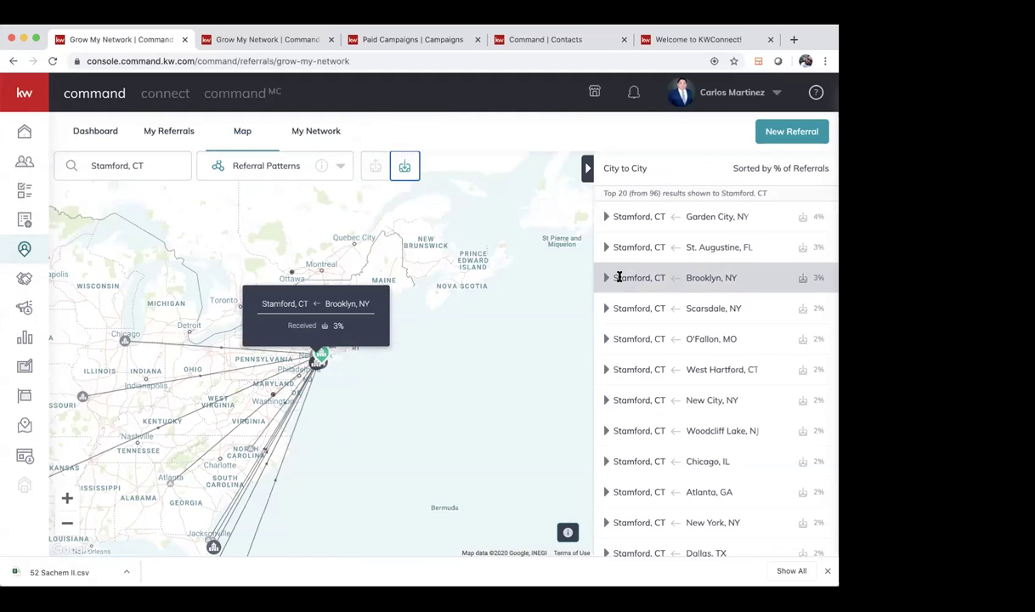
left_click(677, 362)
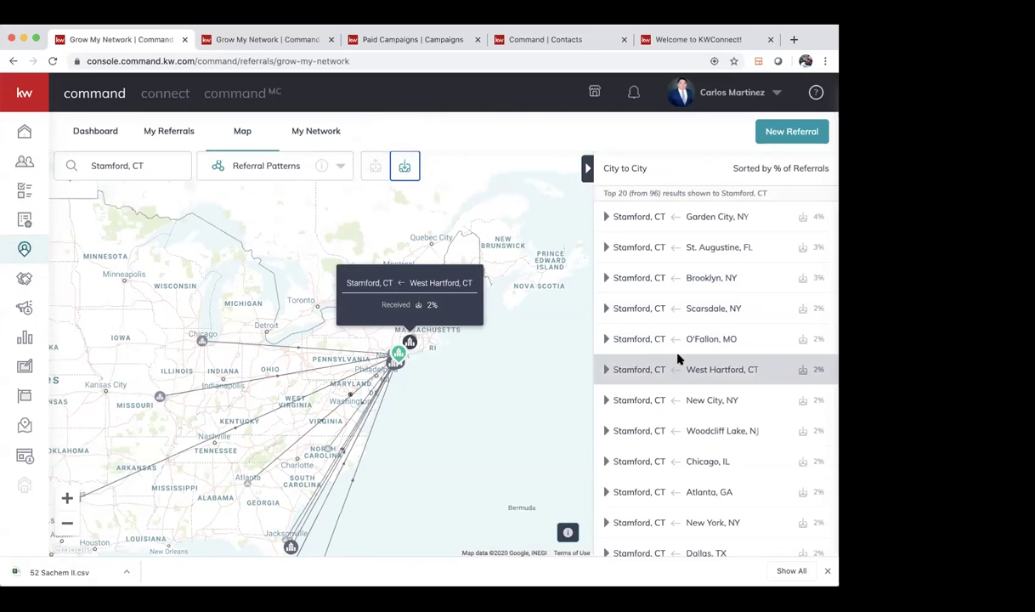